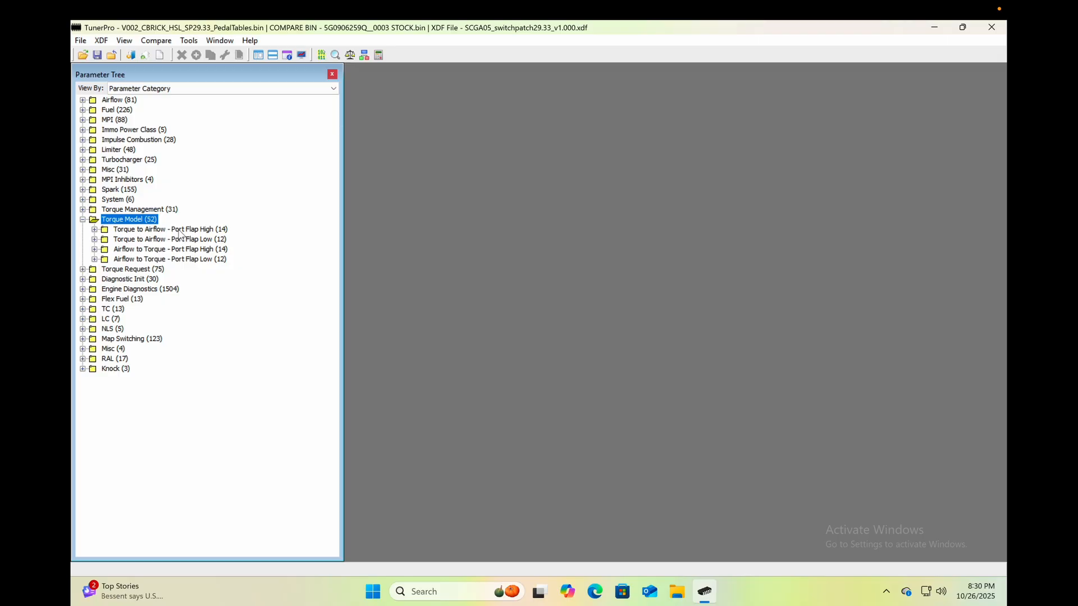
Expand the Torque to Airflow - Port Flap High folder and save the bin as V003_CBRICK_HSL_SP29.33_TTA-ATT
{"action": "double_click", "coordinate": [179, 230]}
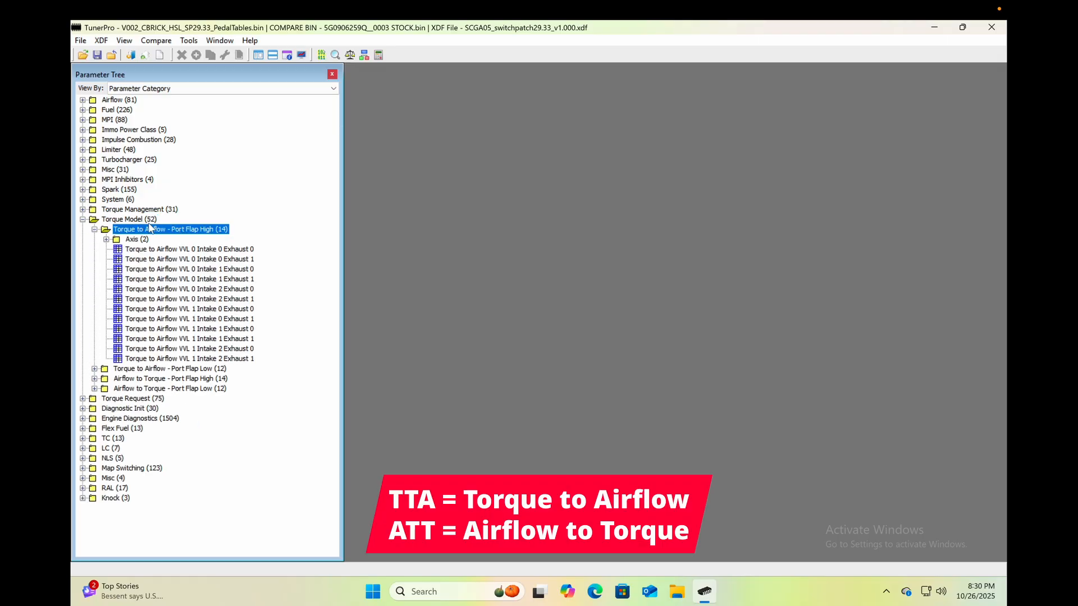
{"action": "left_click", "coordinate": [81, 42]}
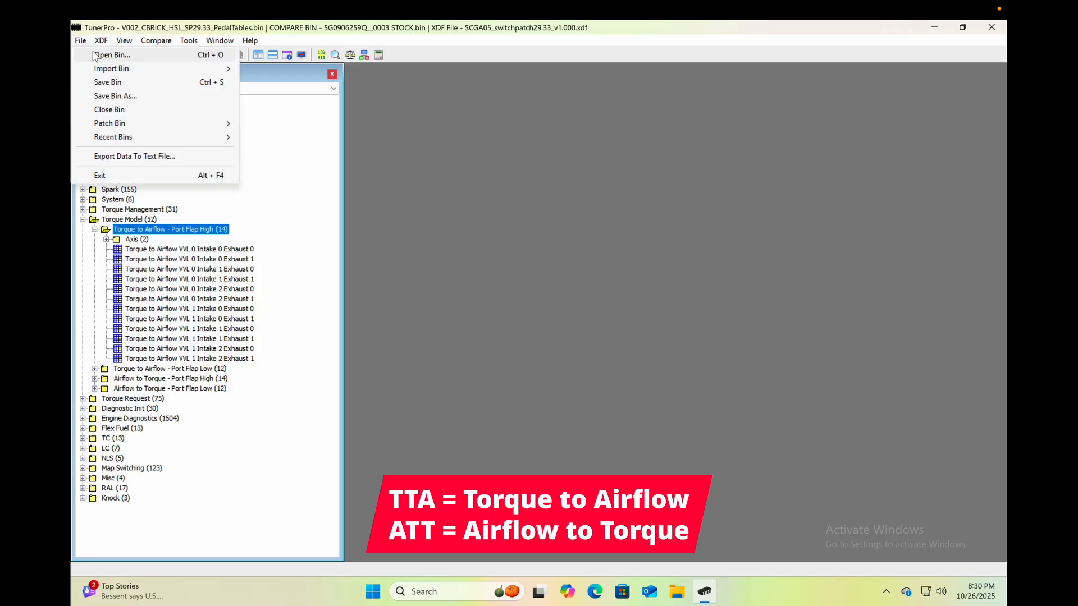
{"action": "left_click", "coordinate": [102, 96]}
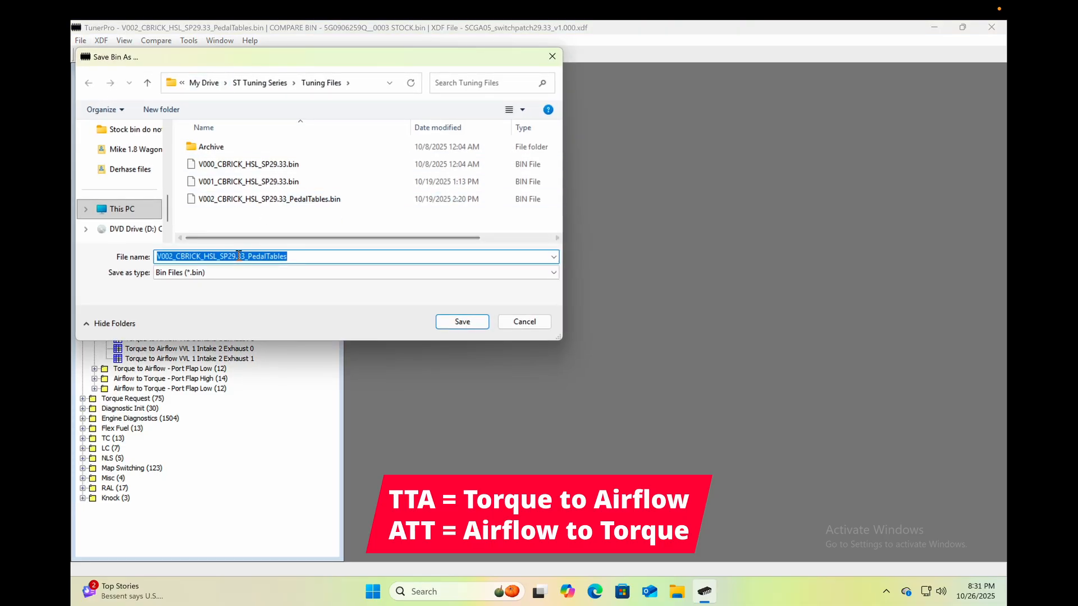
{"action": "left_click", "coordinate": [176, 257]}
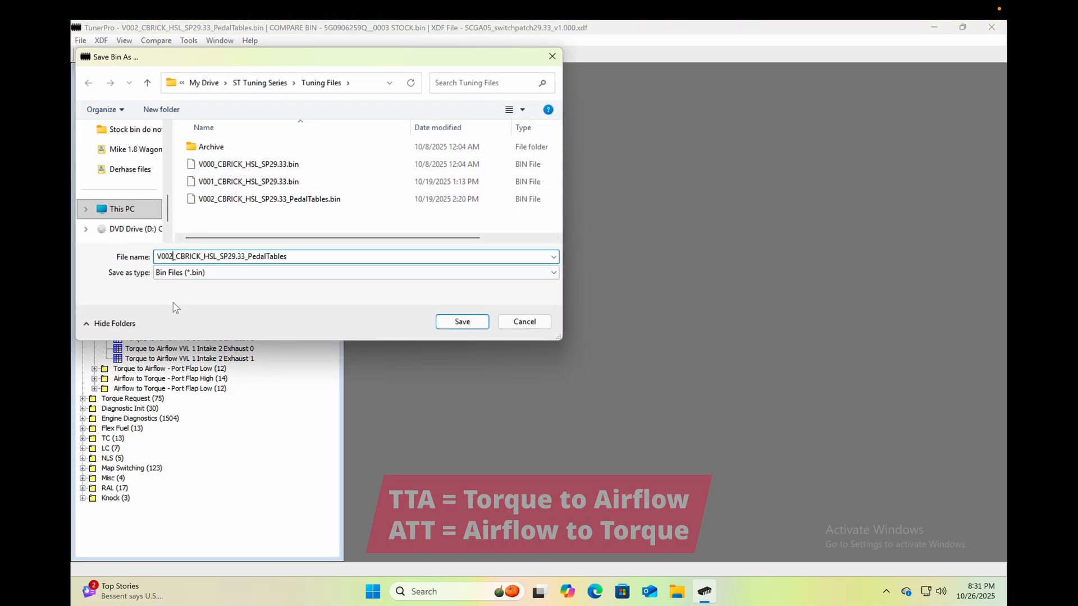
{"action": "key", "text": "BackSpace"}
{"action": "type", "text": "3"}
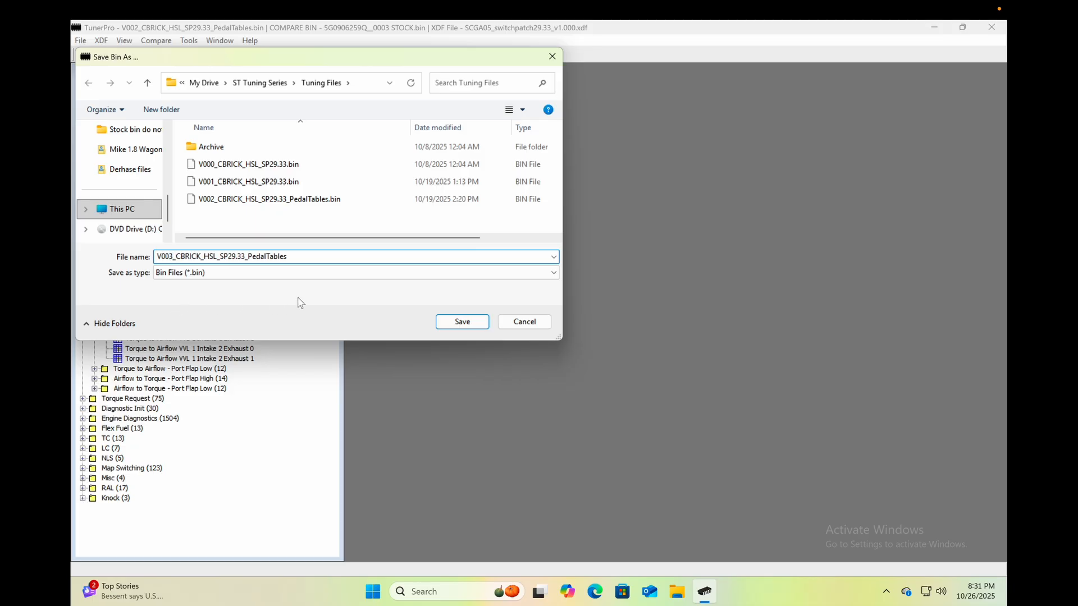
{"action": "left_click", "coordinate": [314, 256]}
{"action": "key", "text": "BackSpace"}
{"action": "key", "text": "BackSpace"}
{"action": "key", "text": "BackSpace"}
{"action": "key", "text": "BackSpace"}
{"action": "key", "text": "BackSpace"}
{"action": "key", "text": "BackSpace"}
{"action": "key", "text": "BackSpace"}
{"action": "key", "text": "BackSpace"}
{"action": "key", "text": "BackSpace"}
{"action": "key", "text": "BackSpace"}
{"action": "type", "text": "TTA-ATT"}
{"action": "left_click", "coordinate": [471, 321]}
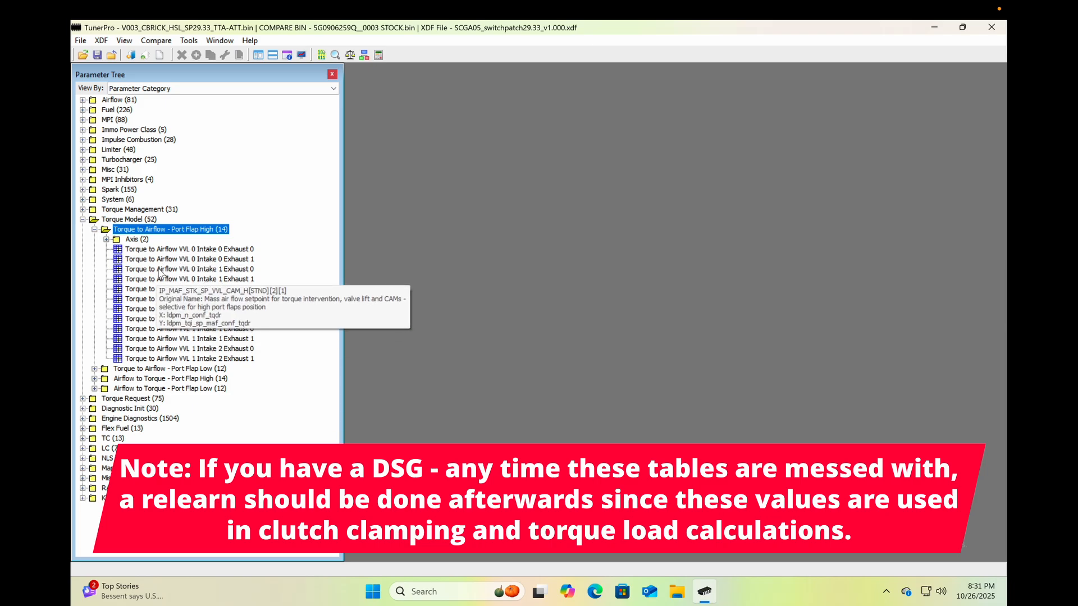
Open the Torque to Airflow VVL 0 Intake 0 Exhaust 0 table and select the 400 Nm cell at 2500 rpm
{"action": "double_click", "coordinate": [171, 250]}
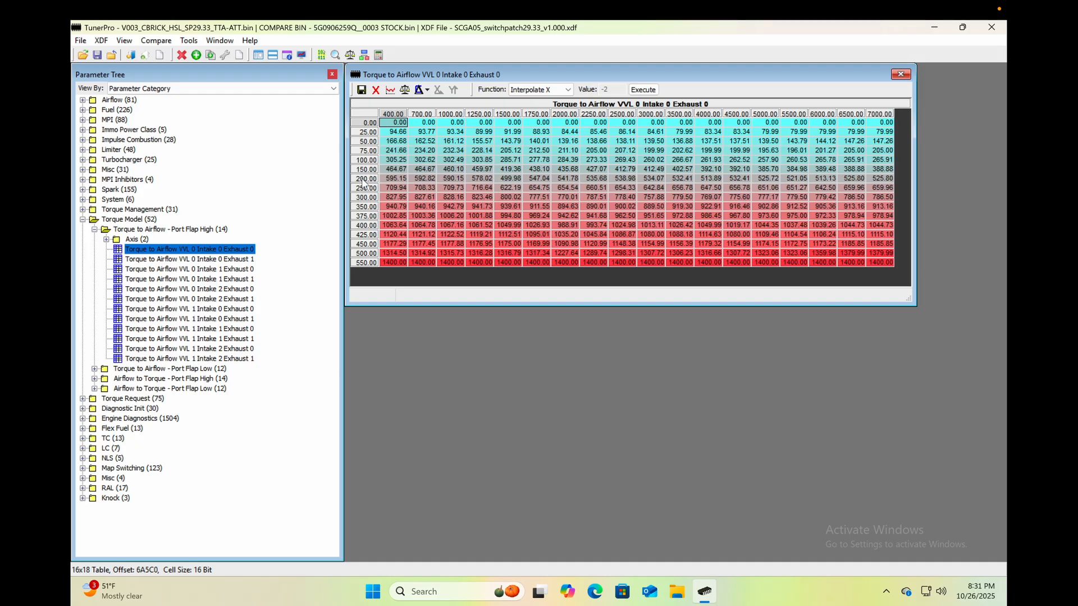
{"action": "left_click", "coordinate": [363, 226]}
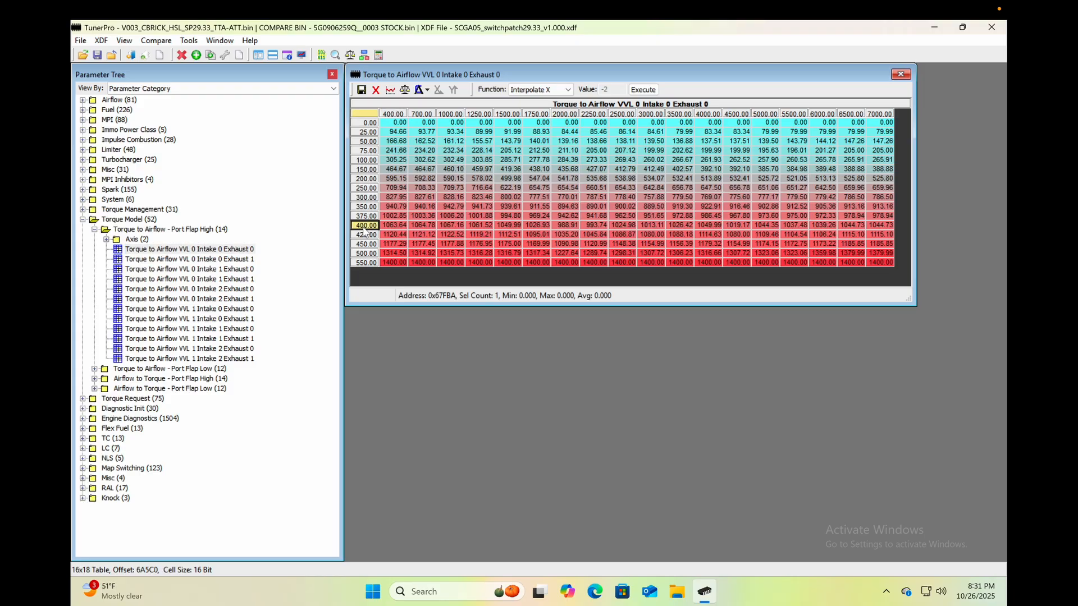
{"action": "left_click", "coordinate": [618, 228]}
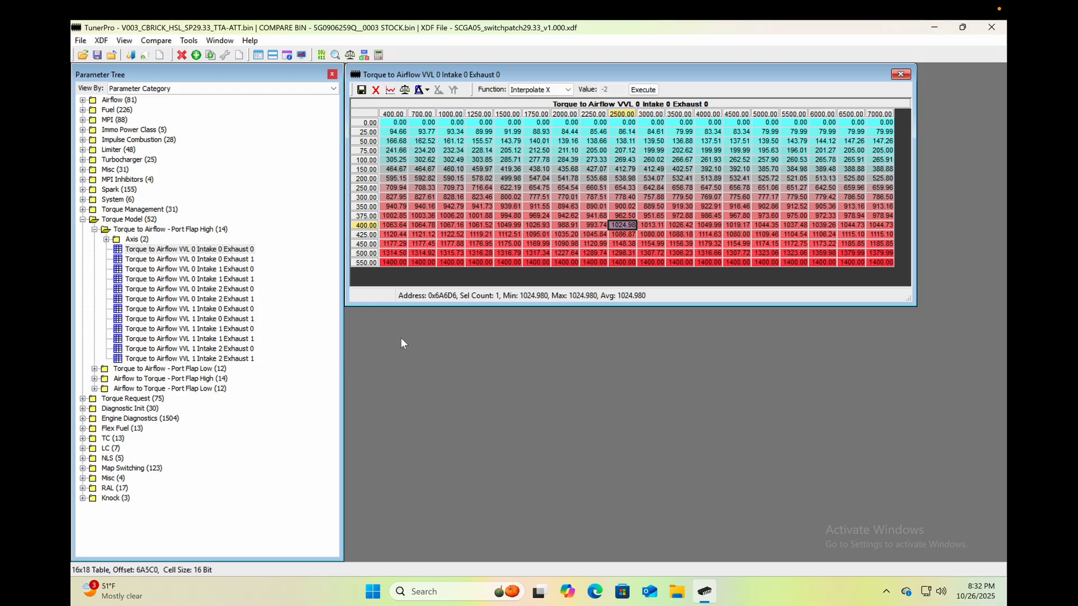
Switch to Google Drive in Safari, open 3. ECU Tuning - Basics.docx and examine its Torque to Airflow example table and 3D graphs
{"action": "key", "text": "ctrl+Left"}
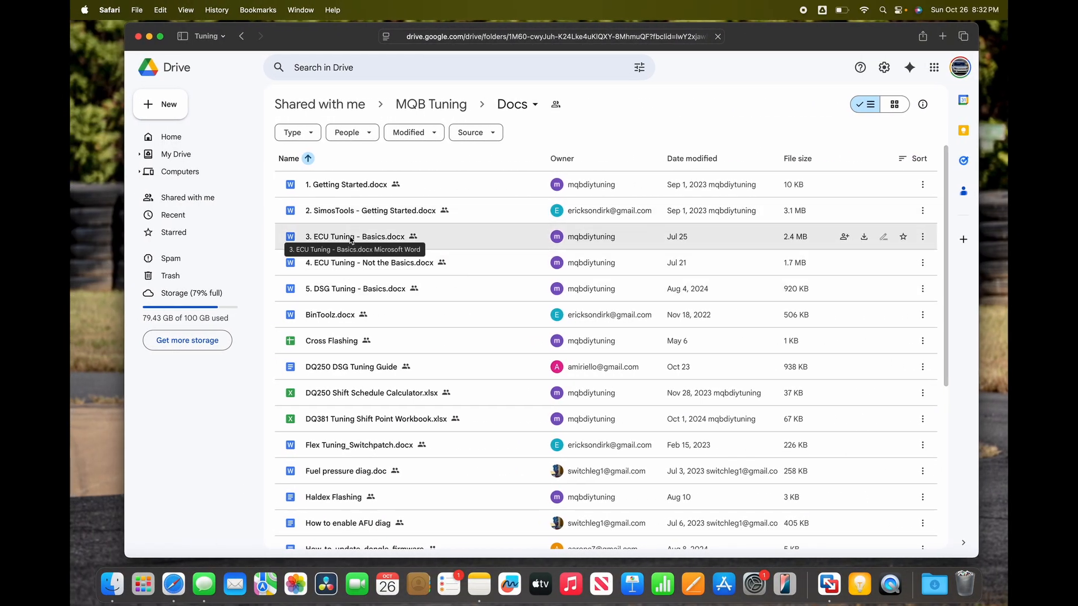
{"action": "double_click", "coordinate": [350, 240]}
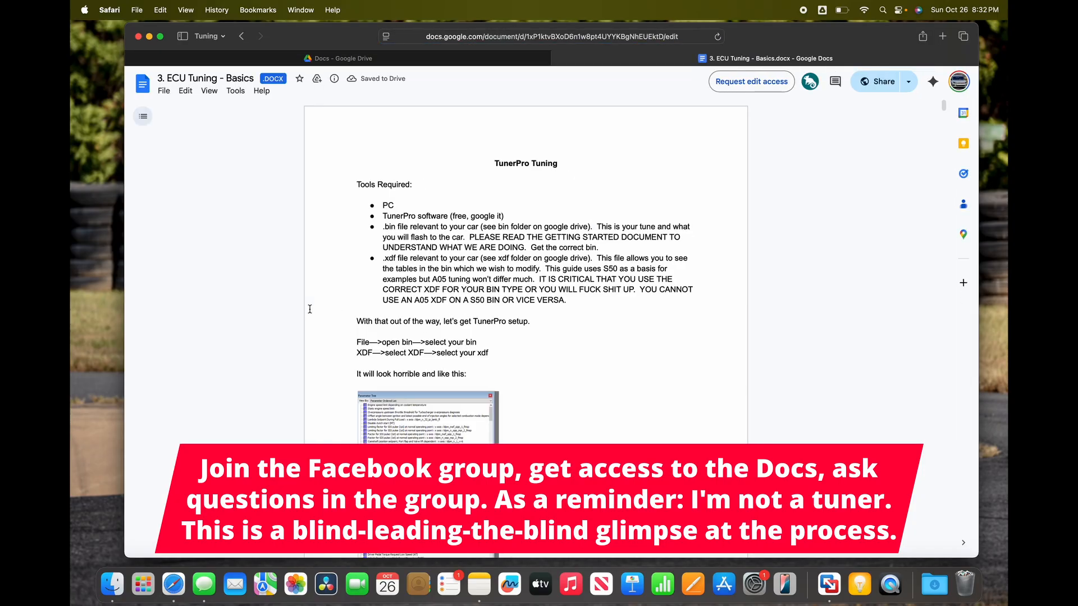
{"action": "scroll", "coordinate": [309, 308], "scroll_direction": "down", "scroll_amount": 20}
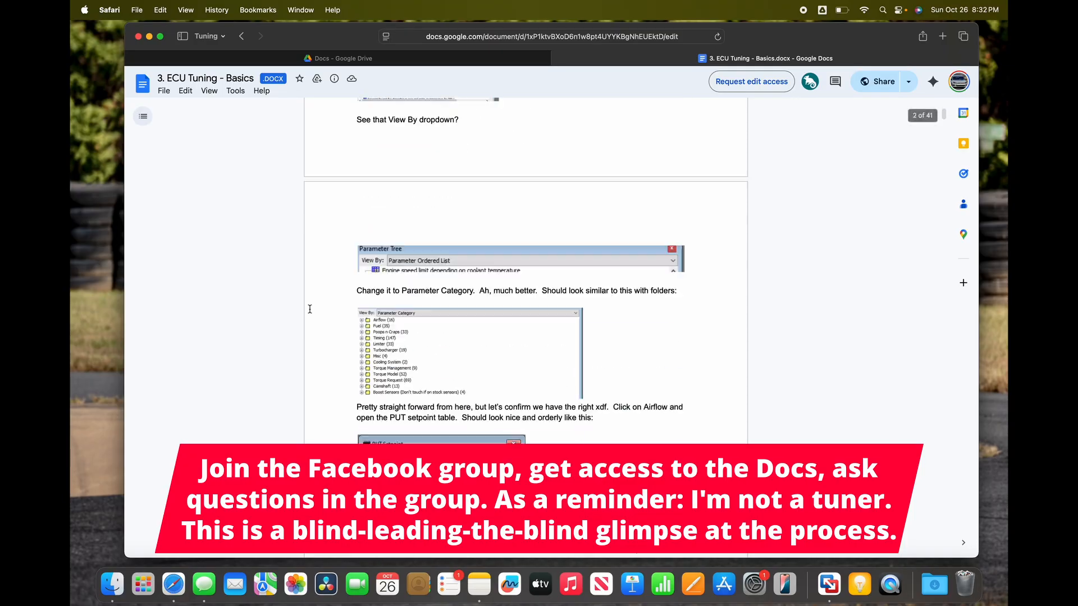
{"action": "scroll", "coordinate": [310, 309], "scroll_direction": "down", "scroll_amount": 20}
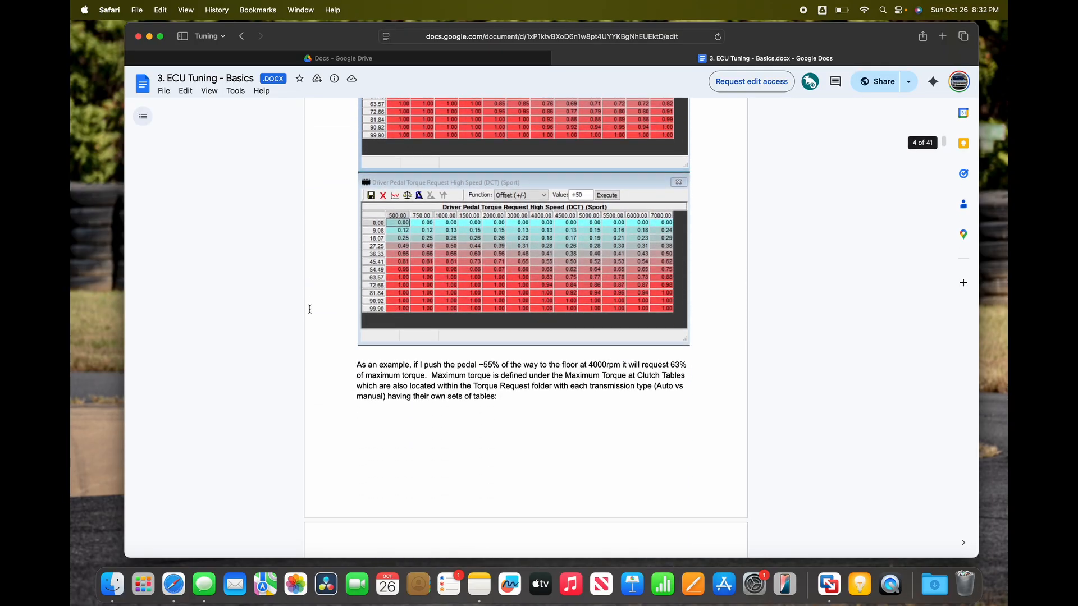
{"action": "scroll", "coordinate": [309, 309], "scroll_direction": "down", "scroll_amount": 20}
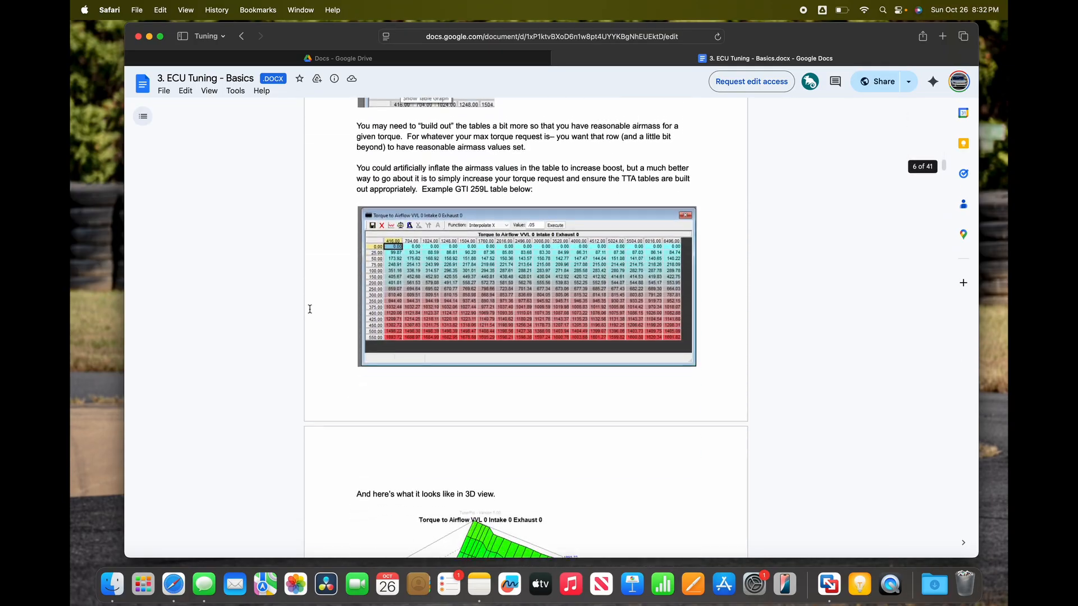
{"action": "scroll", "coordinate": [309, 308], "scroll_direction": "down", "scroll_amount": 5}
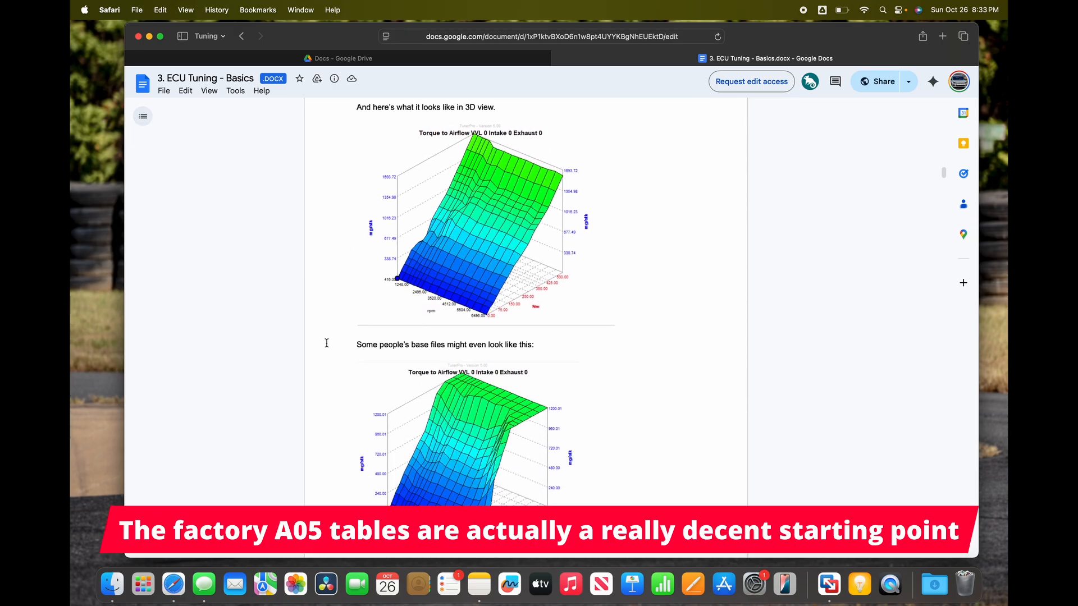
{"action": "scroll", "coordinate": [324, 345], "scroll_direction": "down", "scroll_amount": 12}
{"action": "scroll", "coordinate": [322, 348], "scroll_direction": "up", "scroll_amount": 8}
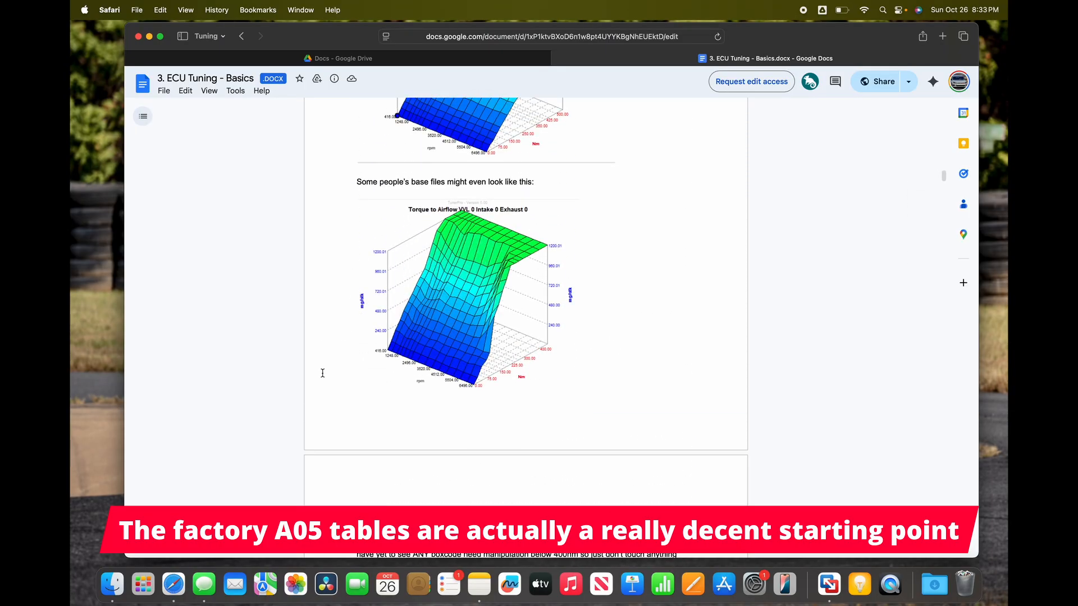
{"action": "scroll", "coordinate": [323, 373], "scroll_direction": "down", "scroll_amount": 7}
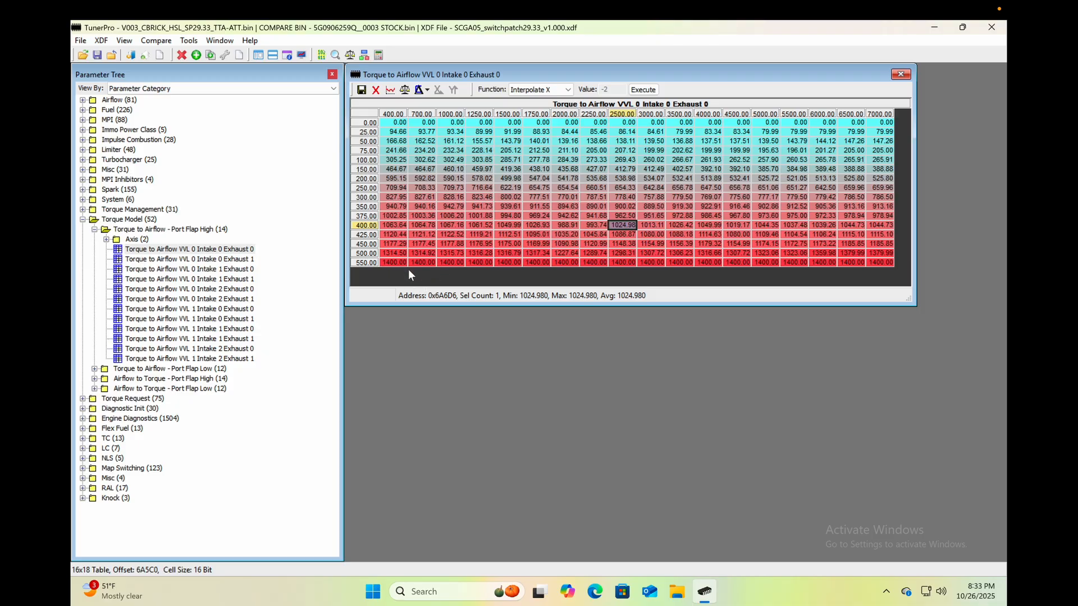
View the Torque to Airflow VVL 0 Intake 0 Exhaust 0 table in TunerPro as a 3D graph from the side, then close the graph
{"action": "left_click", "coordinate": [391, 92]}
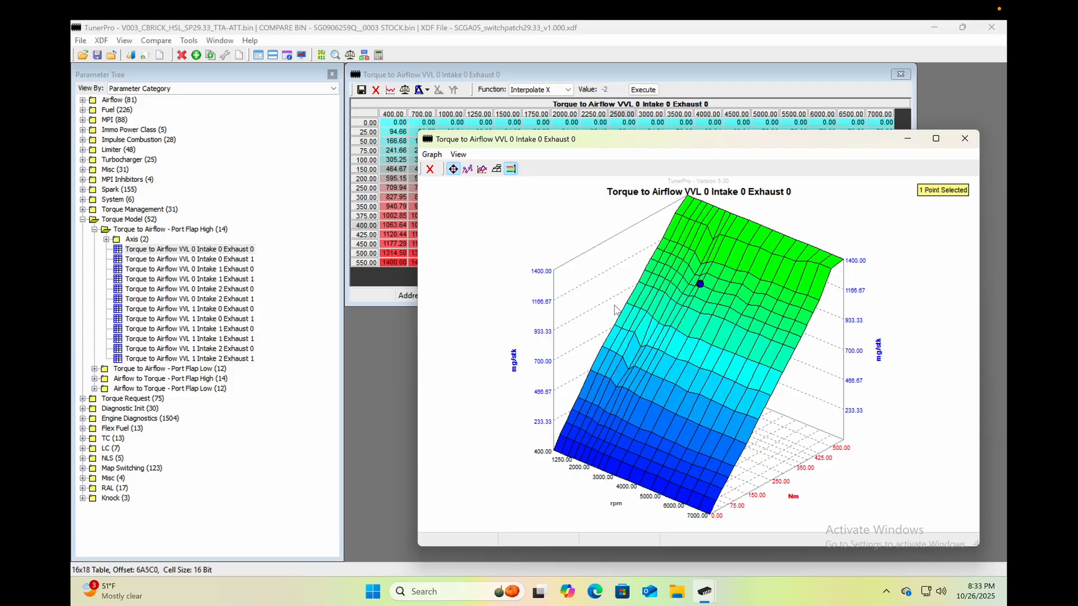
{"action": "left_click_drag", "start_coordinate": [708, 380], "coordinate": [757, 411]}
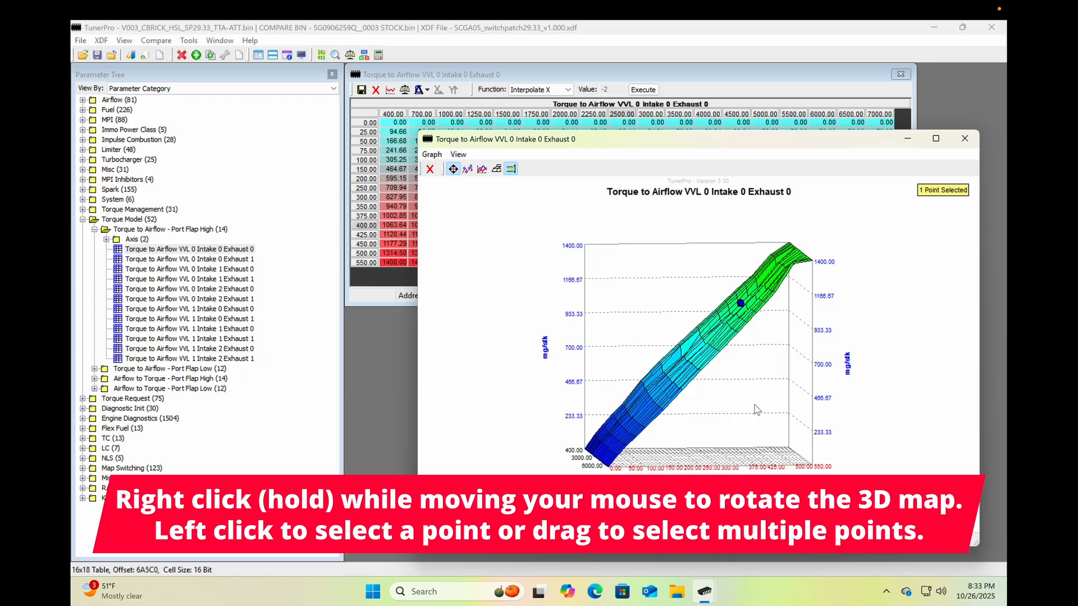
{"action": "left_click", "coordinate": [430, 169]}
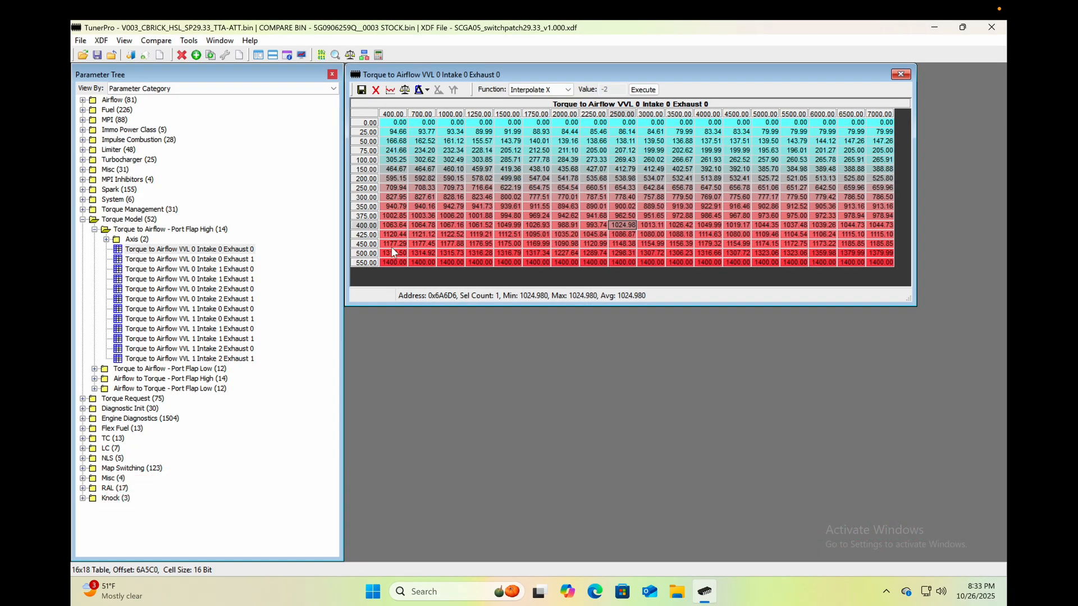
Set every cell of the 425 Nm row to 0 across all rpm columns
{"action": "left_click", "coordinate": [394, 253]}
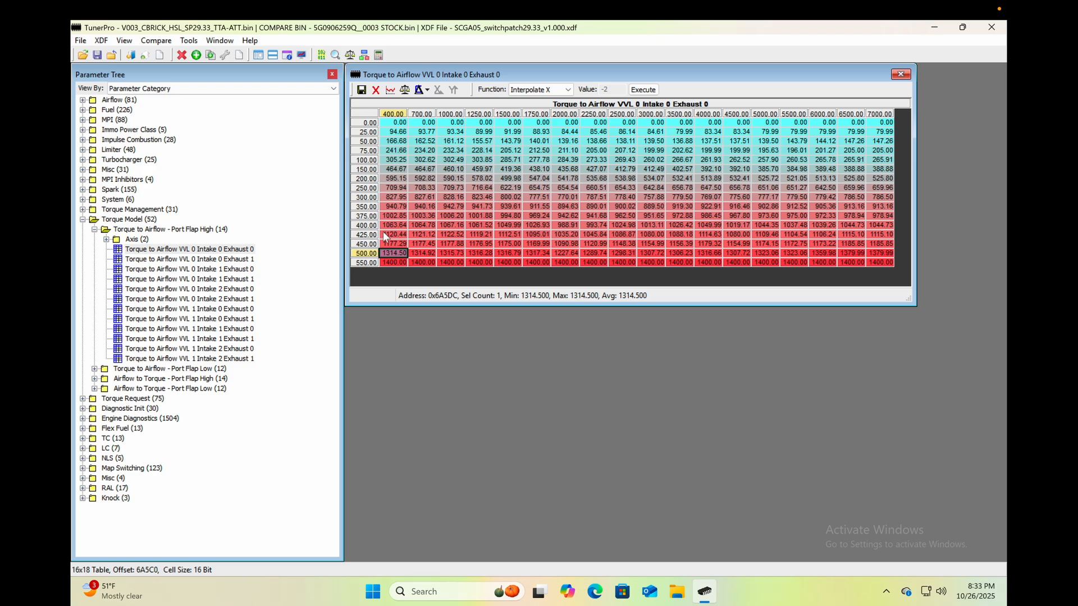
{"action": "left_click", "coordinate": [390, 234]}
{"action": "key", "text": "shift+Right"}
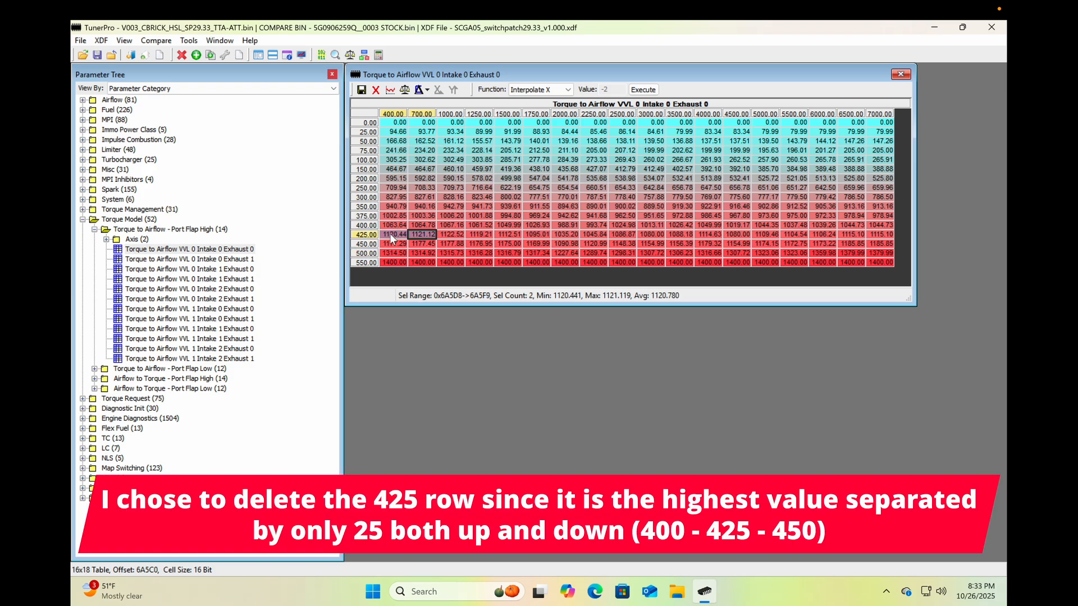
{"action": "key", "text": "shift+Right"}
{"action": "key", "text": "shift+Right"}
{"action": "key", "text": "shift+Right"}
{"action": "key", "text": "shift+Right"}
{"action": "key", "text": "shift+Right"}
{"action": "key", "text": "shift+Right"}
{"action": "key", "text": "shift+Right"}
{"action": "key", "text": "shift+Right"}
{"action": "key", "text": "shift+Right"}
{"action": "key", "text": "shift+Right"}
{"action": "key", "text": "shift+Right"}
{"action": "key", "text": "shift+Right"}
{"action": "key", "text": "shift+Right"}
{"action": "key", "text": "shift+Right"}
{"action": "key", "text": "shift+Right"}
{"action": "key", "text": "shift+Right"}
{"action": "key", "text": "BackSpace"}
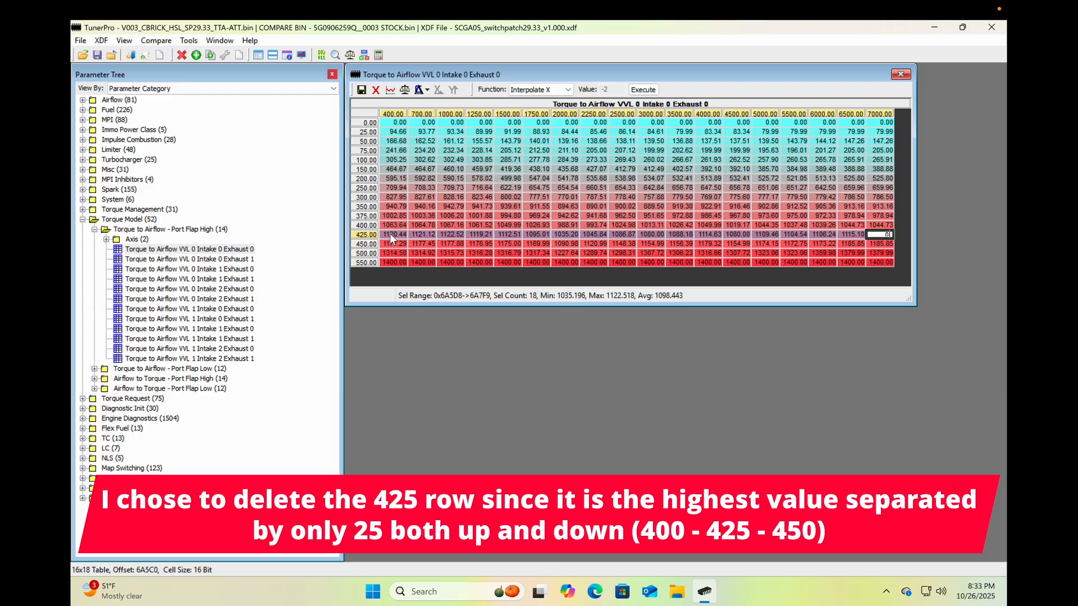
{"action": "type", "text": "0"}
{"action": "key", "text": "Return"}
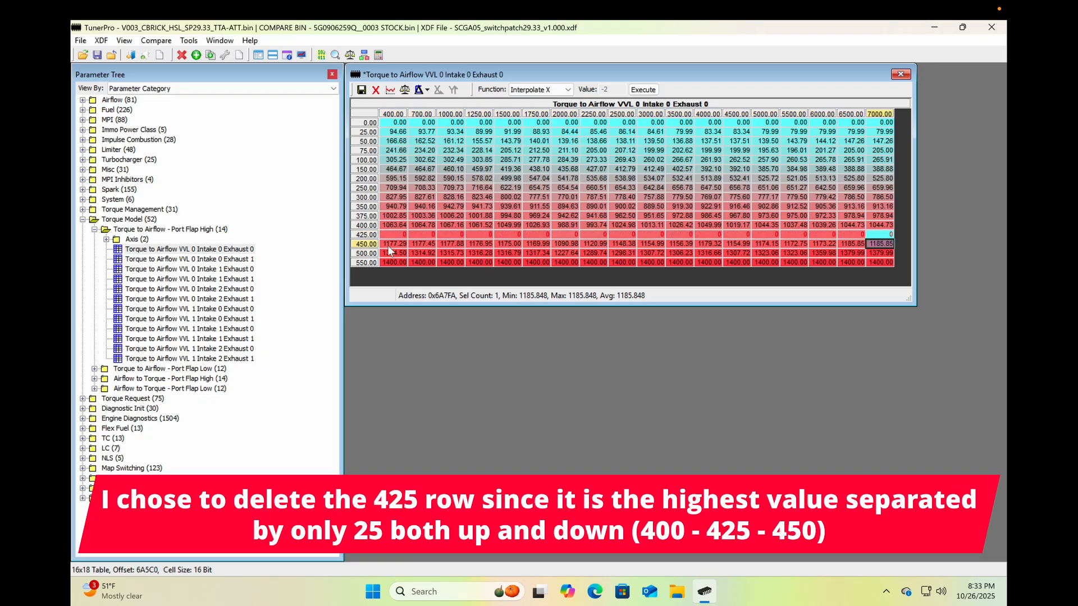
Copy the values of the 450, 500 and 550 rows and paste them one row up, starting in the 425 row
{"action": "left_click", "coordinate": [394, 244]}
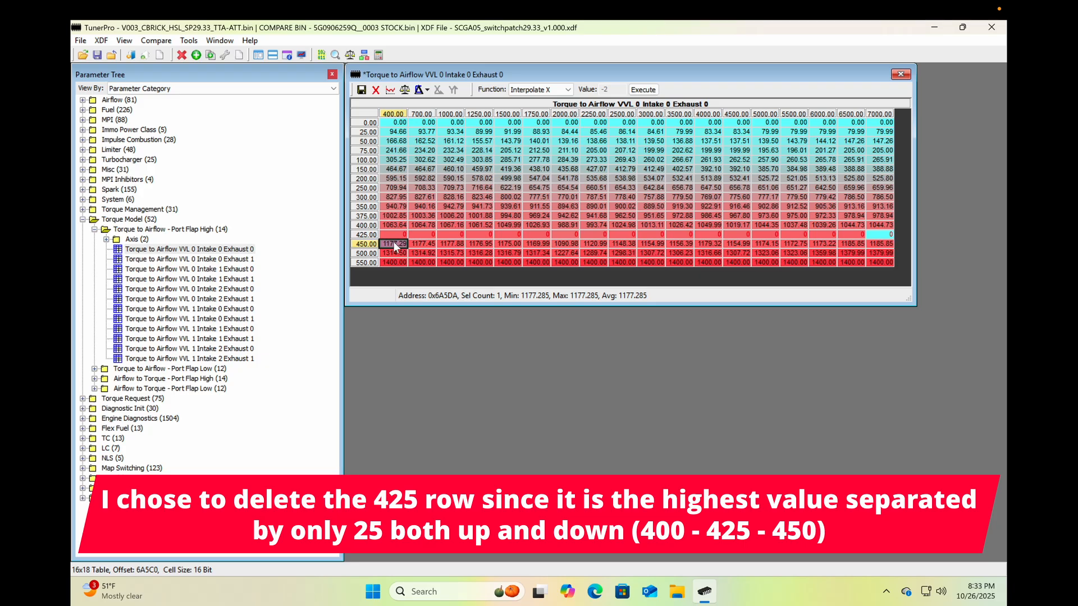
{"action": "key", "text": "shift+Down"}
{"action": "key", "text": "shift+Right"}
{"action": "key", "text": "shift+Right"}
{"action": "key", "text": "shift+Right"}
{"action": "key", "text": "shift+Right"}
{"action": "key", "text": "shift+Right"}
{"action": "key", "text": "shift+Right"}
{"action": "key", "text": "shift+Right"}
{"action": "key", "text": "shift+Right"}
{"action": "key", "text": "shift+Right"}
{"action": "key", "text": "shift+Right"}
{"action": "key", "text": "shift+Right"}
{"action": "key", "text": "shift+Right"}
{"action": "key", "text": "shift+Right"}
{"action": "key", "text": "shift+Right"}
{"action": "key", "text": "shift+Right"}
{"action": "key", "text": "shift+Right"}
{"action": "key", "text": "shift+Right"}
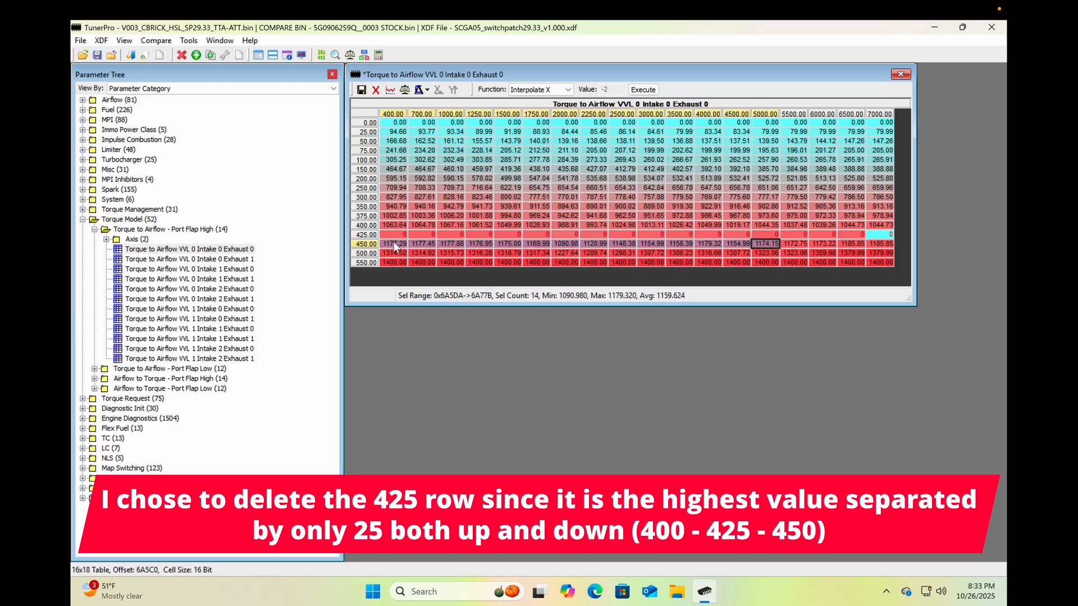
{"action": "key", "text": "shift+Down"}
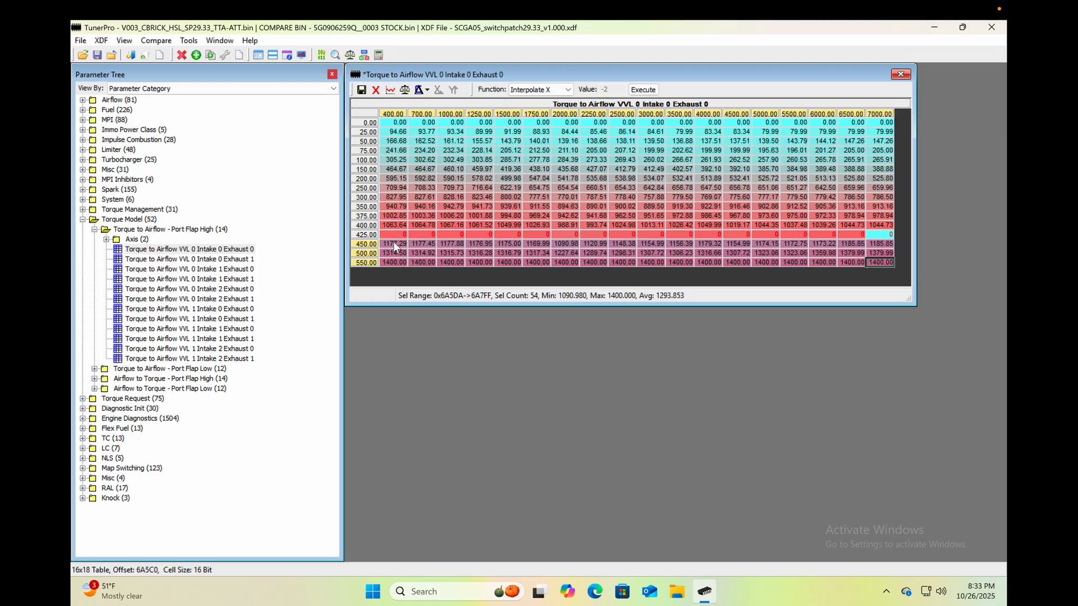
{"action": "left_click", "coordinate": [398, 233]}
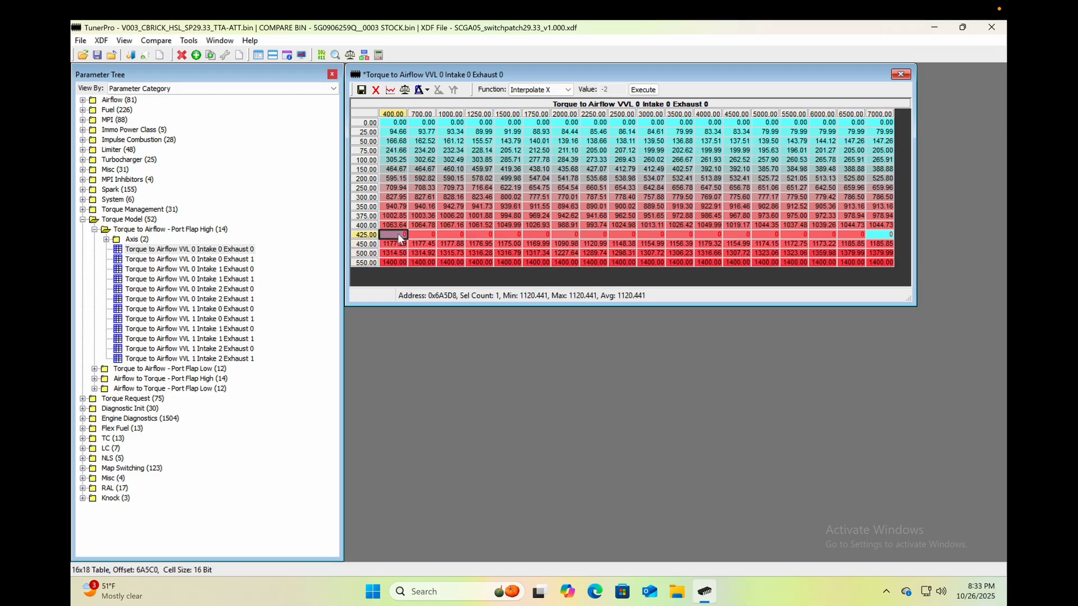
{"action": "key", "text": "ctrl+v"}
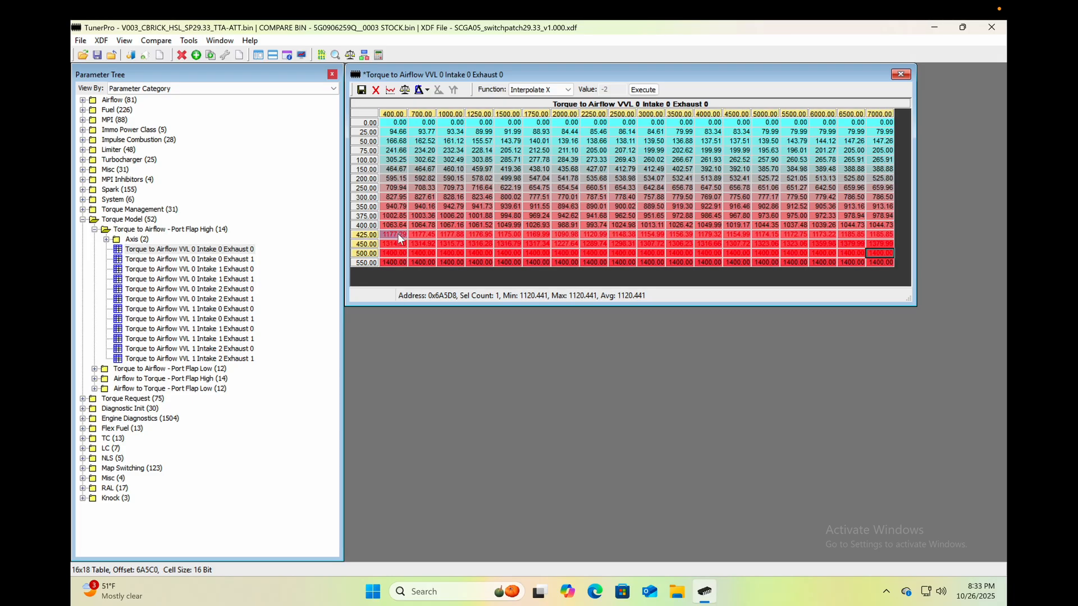
Set every cell of the last row, labelled 550, to 0 across all rpm columns
{"action": "left_click", "coordinate": [391, 263]}
{"action": "key", "text": "shift+Right"}
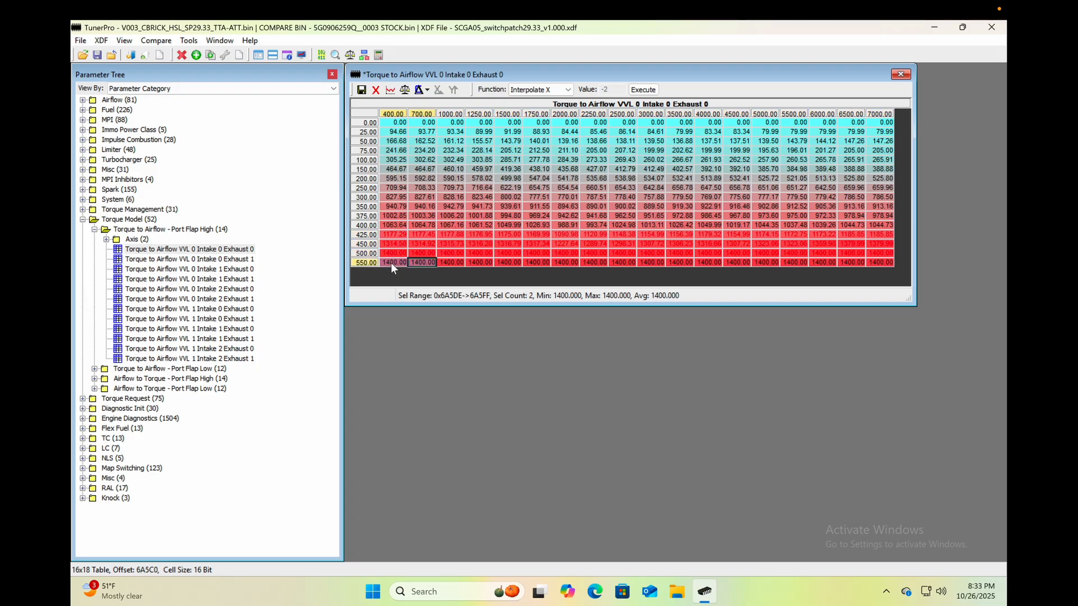
{"action": "key", "text": "shift+Right"}
{"action": "key", "text": "shift+Right"}
{"action": "key", "text": "shift+Right"}
{"action": "key", "text": "shift+Right"}
{"action": "key", "text": "shift+Right"}
{"action": "key", "text": "shift+Right"}
{"action": "key", "text": "shift+Right"}
{"action": "key", "text": "shift+Right"}
{"action": "key", "text": "shift+Right"}
{"action": "key", "text": "shift+Right"}
{"action": "key", "text": "shift+Right"}
{"action": "key", "text": "shift+Right"}
{"action": "key", "text": "shift+Right"}
{"action": "key", "text": "shift+Right"}
{"action": "key", "text": "shift+Right"}
{"action": "key", "text": "shift+Right"}
{"action": "type", "text": "0"}
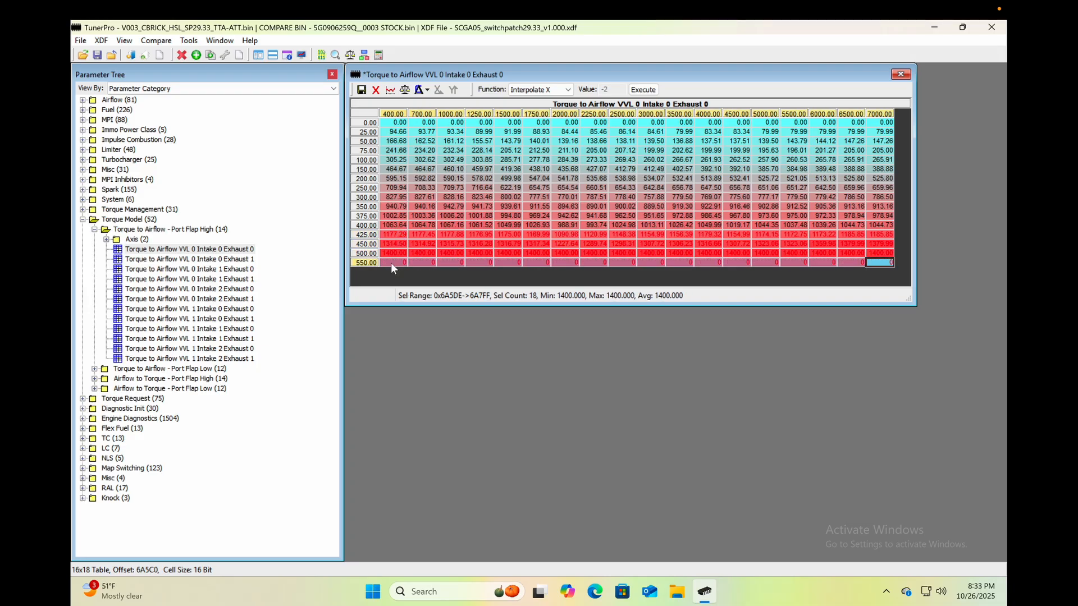
Relabel the last four torque axis rows as 450, 500, 550 and 600
{"action": "left_click", "coordinate": [366, 234]}
{"action": "double_click", "coordinate": [367, 236]}
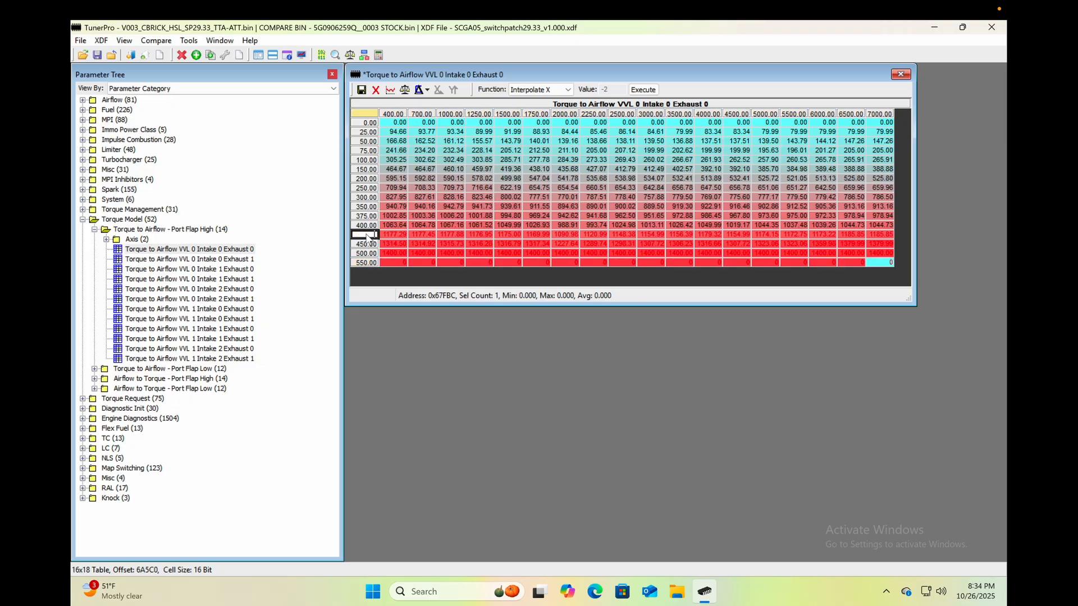
{"action": "type", "text": "450"}
{"action": "key", "text": "Return"}
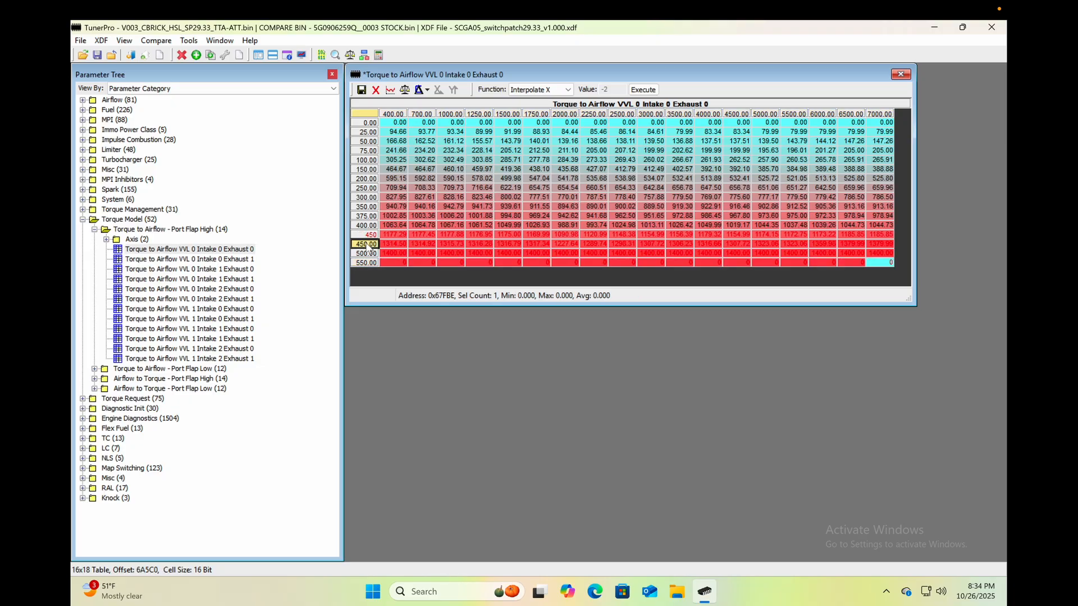
{"action": "double_click", "coordinate": [368, 245]}
{"action": "type", "text": "500"}
{"action": "key", "text": "Return"}
{"action": "double_click", "coordinate": [368, 254]}
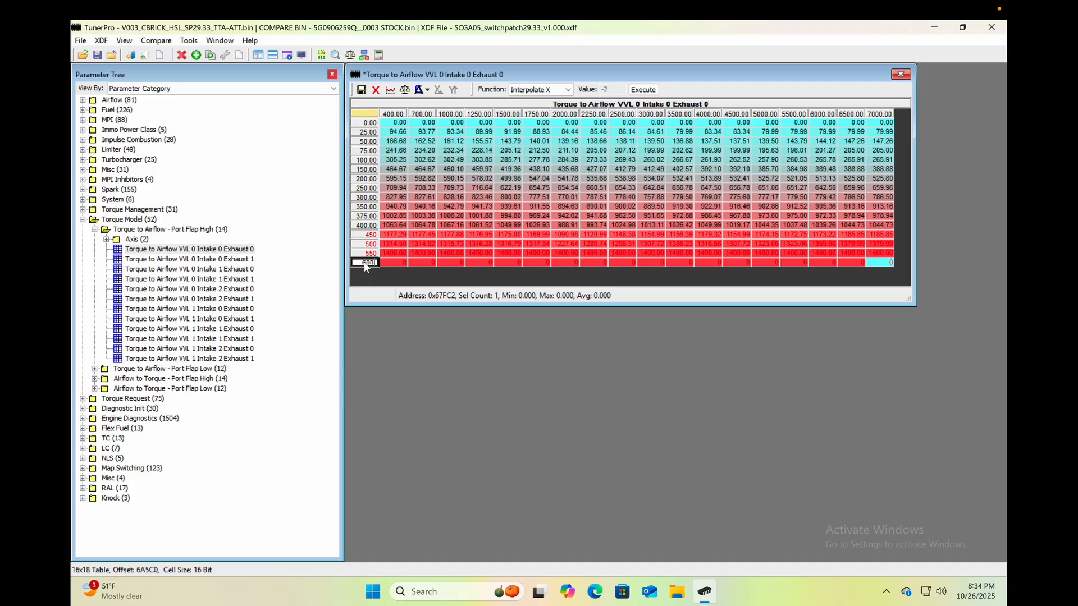
{"action": "left_click", "coordinate": [404, 252]}
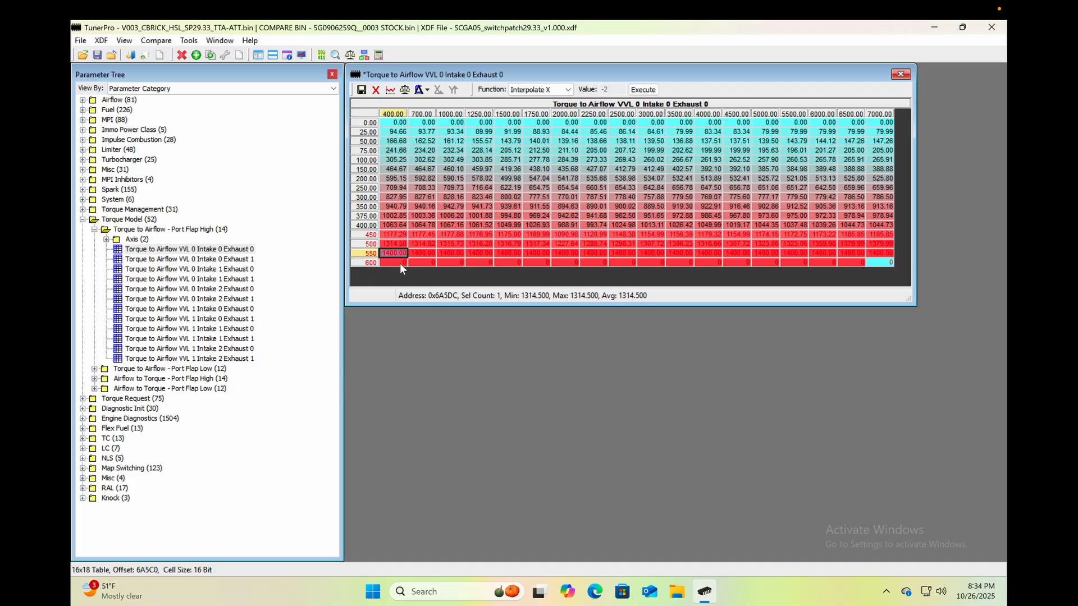
Raise the whole 600 Nm row to about 1536 mg/stk in the 3D graph so it continues the surface's slope
{"action": "left_click", "coordinate": [391, 91]}
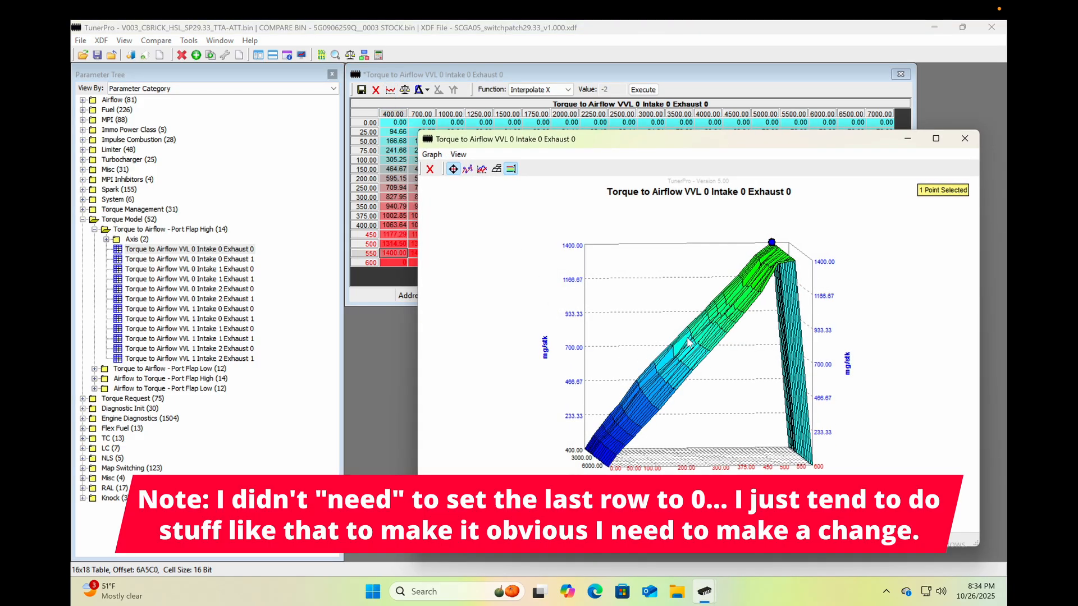
{"action": "mouse_move", "coordinate": [687, 339]}
{"action": "left_mouse_down"}
{"action": "mouse_move", "coordinate": [667, 338]}
{"action": "mouse_move", "coordinate": [714, 345]}
{"action": "mouse_move", "coordinate": [702, 328]}
{"action": "left_mouse_up"}
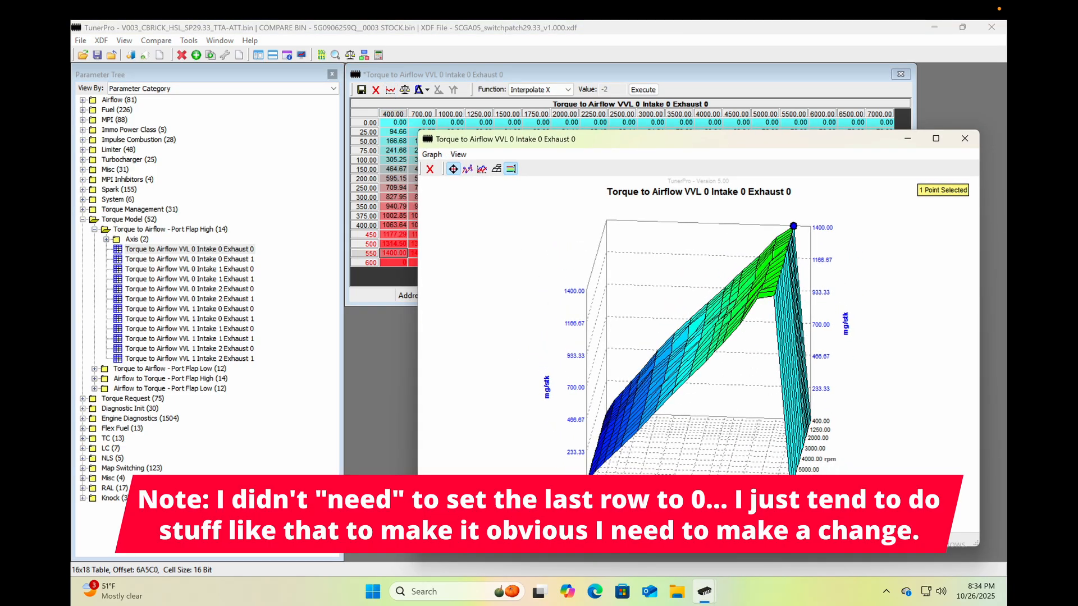
{"action": "left_click_drag", "start_coordinate": [779, 498], "coordinate": [830, 400]}
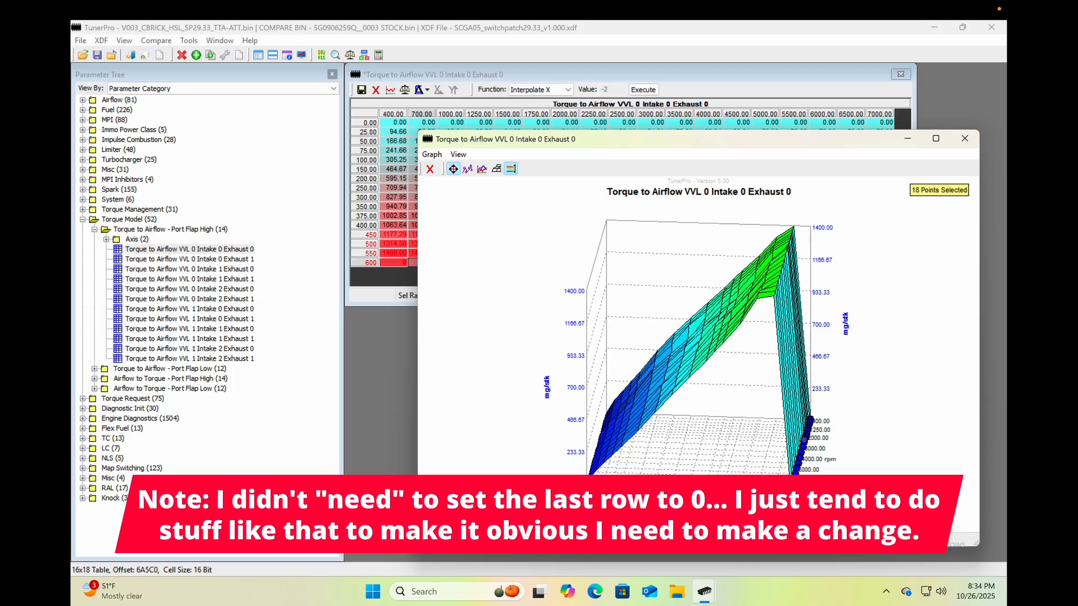
{"action": "left_click_drag", "start_coordinate": [804, 440], "coordinate": [807, 217]}
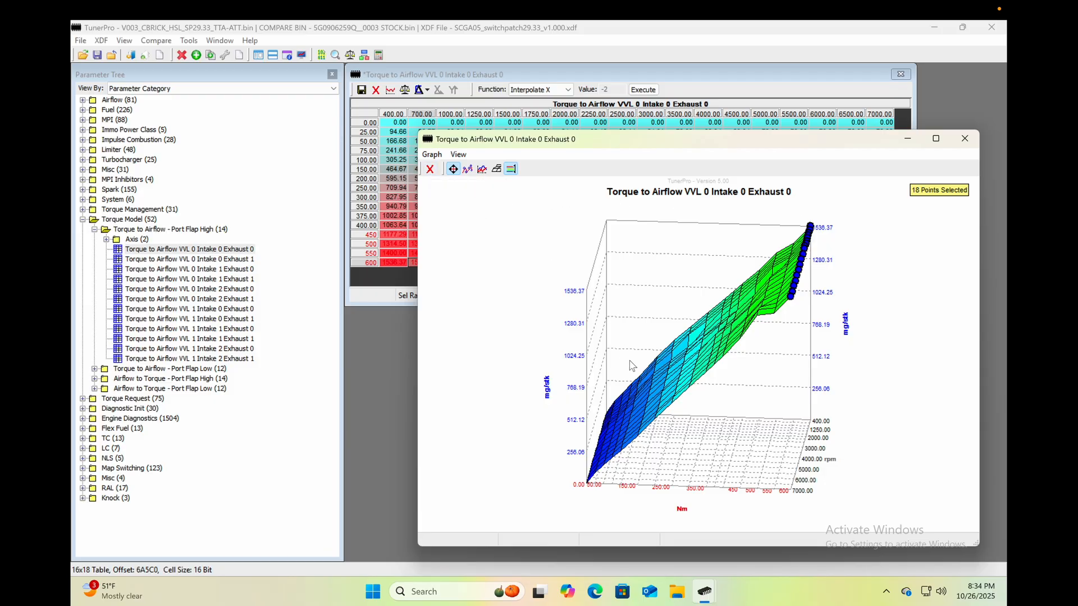
{"action": "left_click_drag", "start_coordinate": [629, 361], "coordinate": [623, 383]}
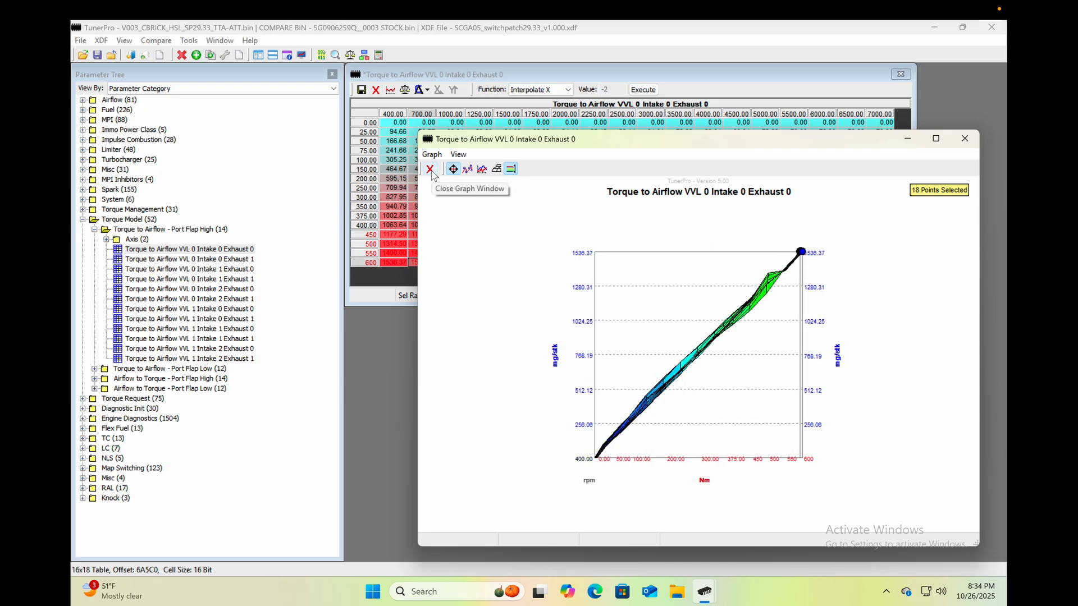
{"action": "left_click", "coordinate": [430, 169]}
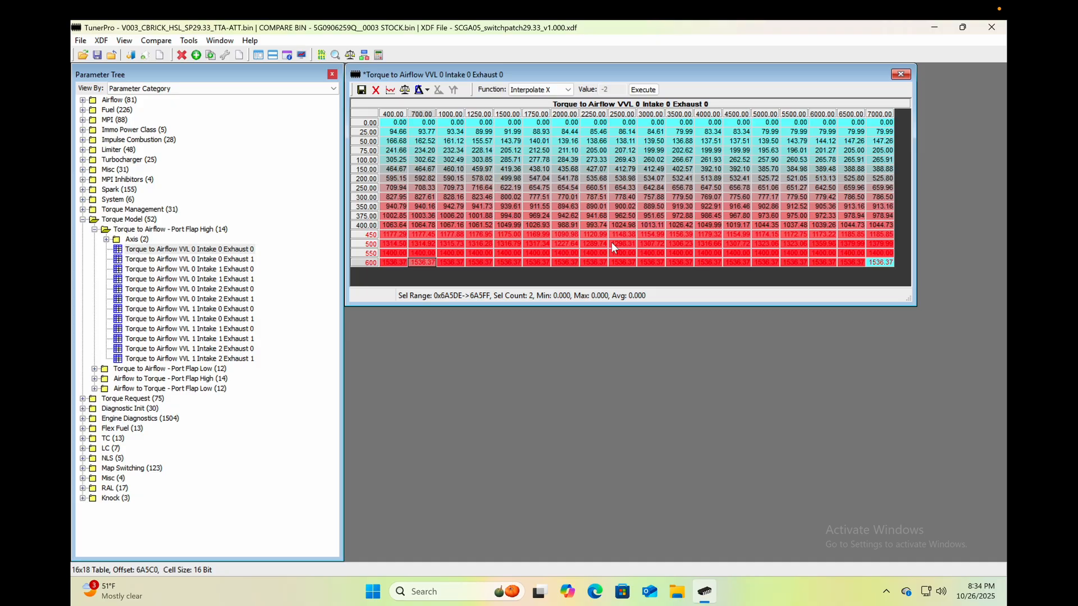
Check the extended surface in the 3D graph and commit the changes to the Torque to Airflow VVL 0 Intake 0 Exhaust 0 table
{"action": "left_click", "coordinate": [395, 254]}
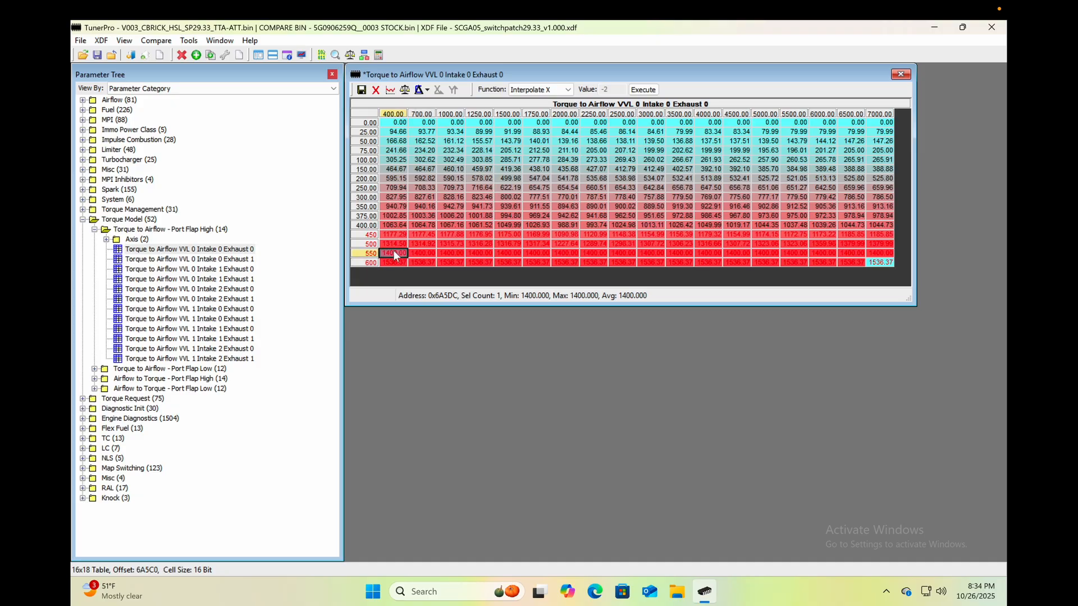
{"action": "left_click", "coordinate": [387, 261]}
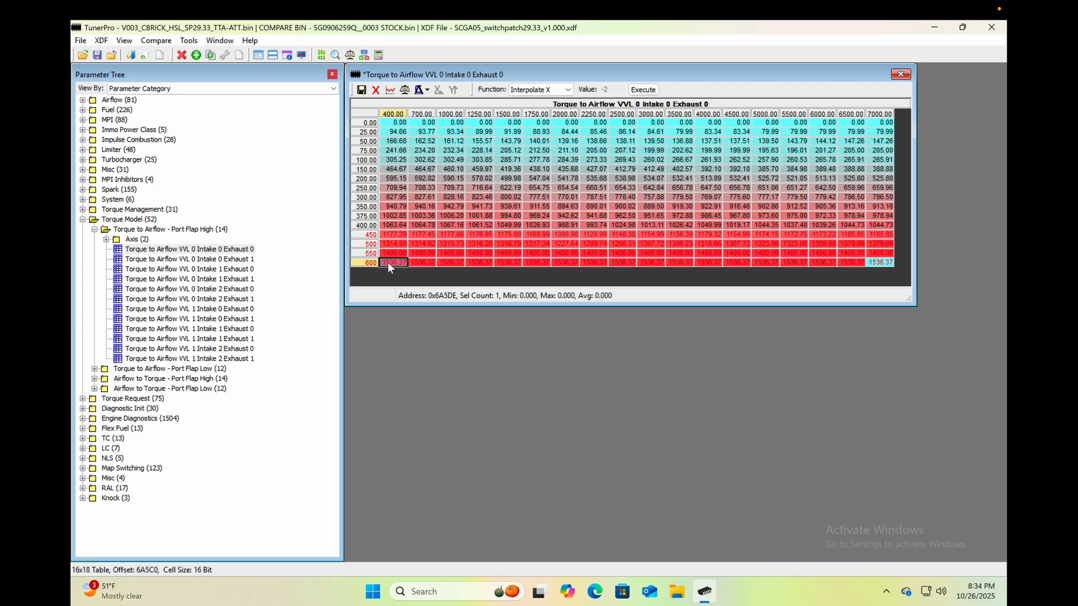
{"action": "left_click", "coordinate": [390, 90]}
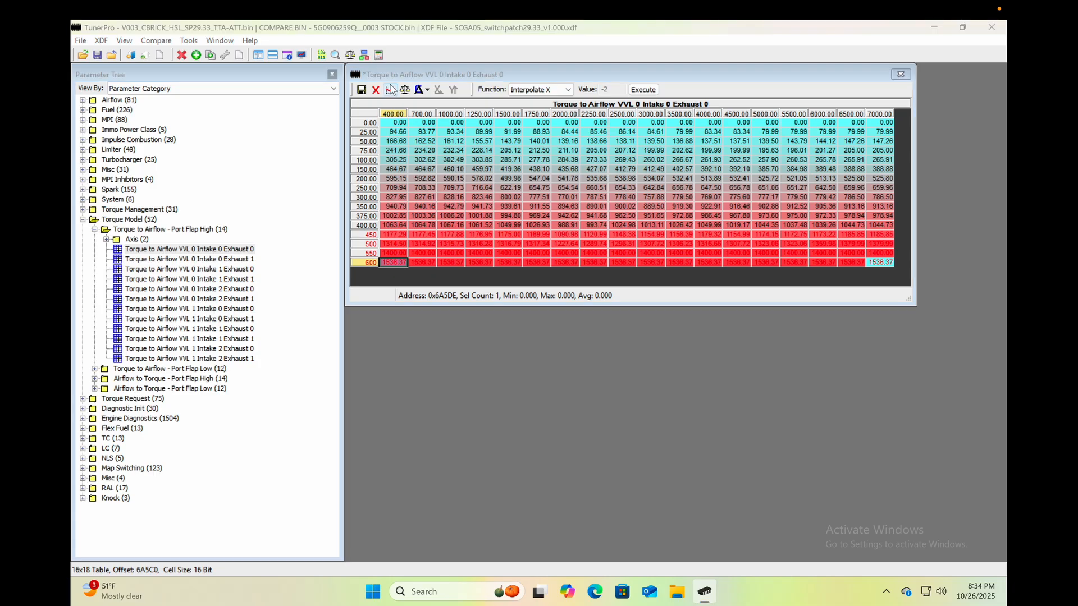
{"action": "left_click_drag", "start_coordinate": [676, 366], "coordinate": [614, 350]}
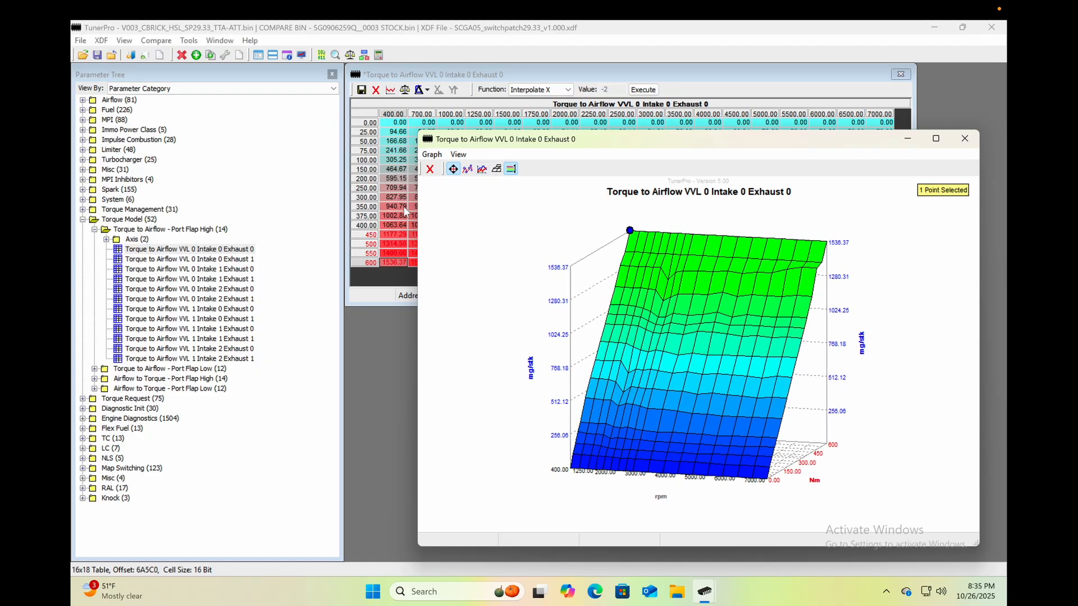
{"action": "left_click", "coordinate": [429, 169]}
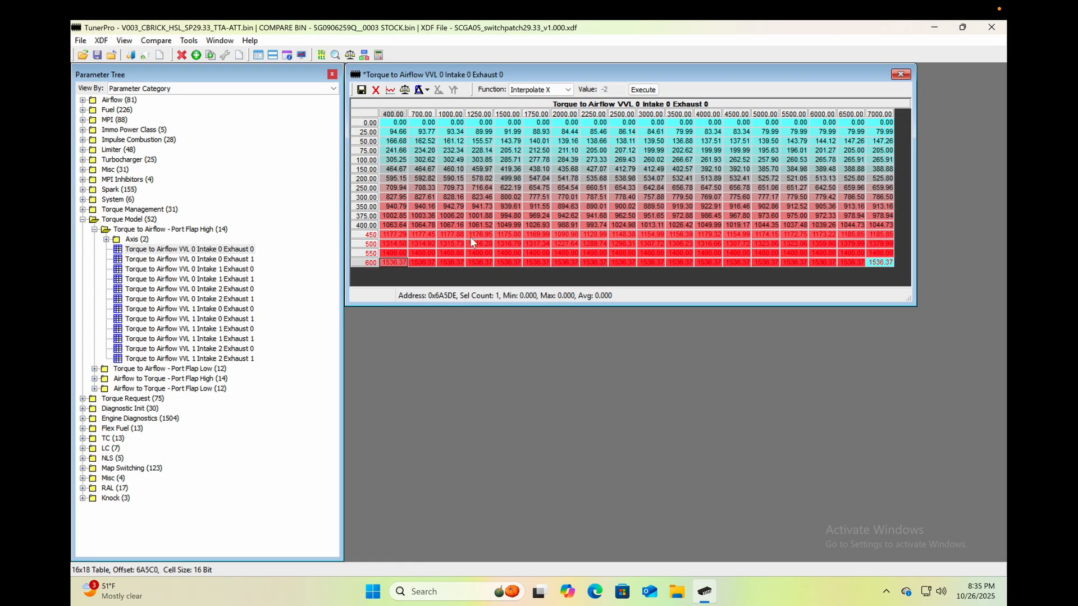
{"action": "left_click", "coordinate": [470, 237]}
{"action": "left_click", "coordinate": [375, 90]}
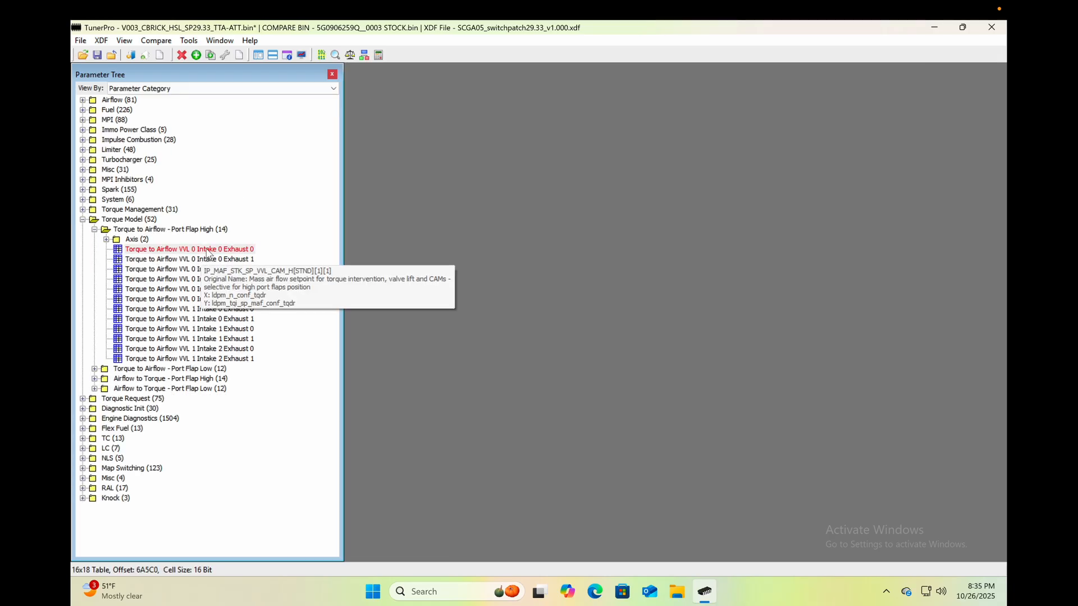
Review the VVL 0 Intake 0 Exhaust 0 and Intake 1 Exhaust 1 tables and the list of Port Flap Low tables
{"action": "double_click", "coordinate": [201, 253]}
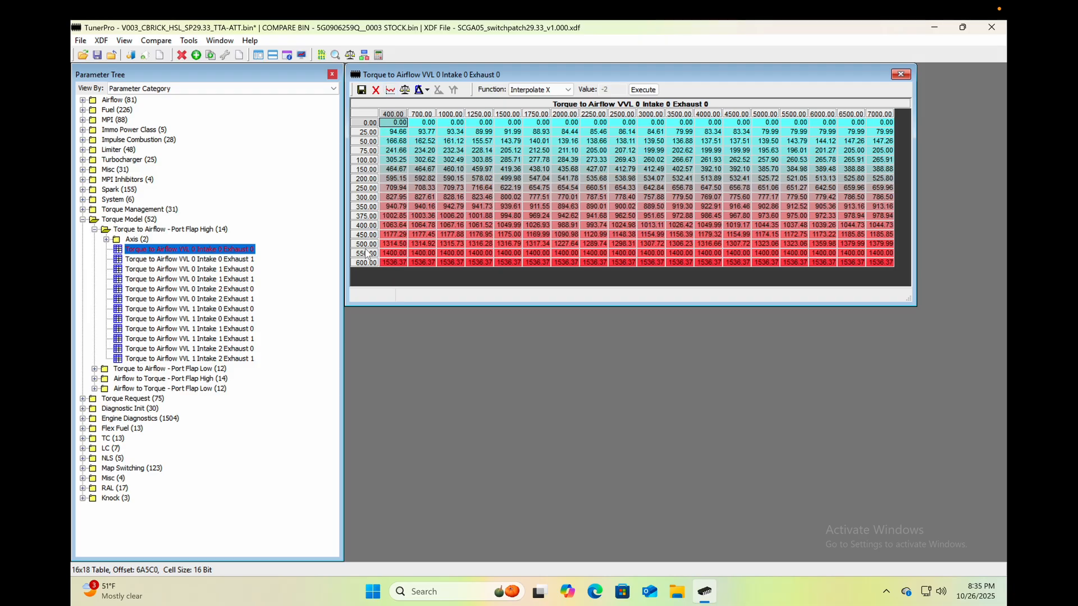
{"action": "double_click", "coordinate": [193, 279]}
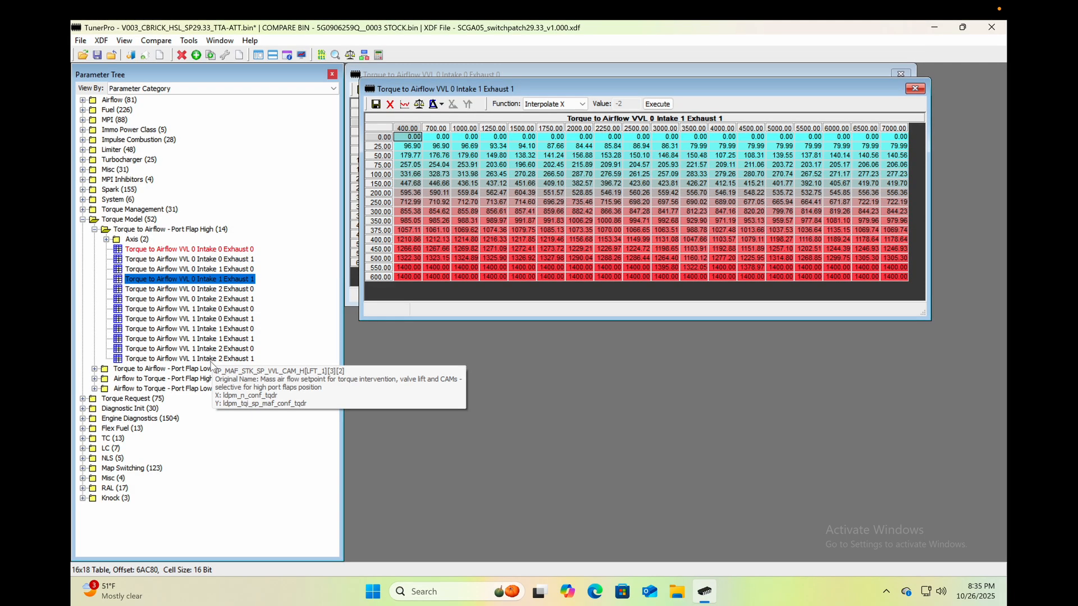
{"action": "double_click", "coordinate": [192, 369]}
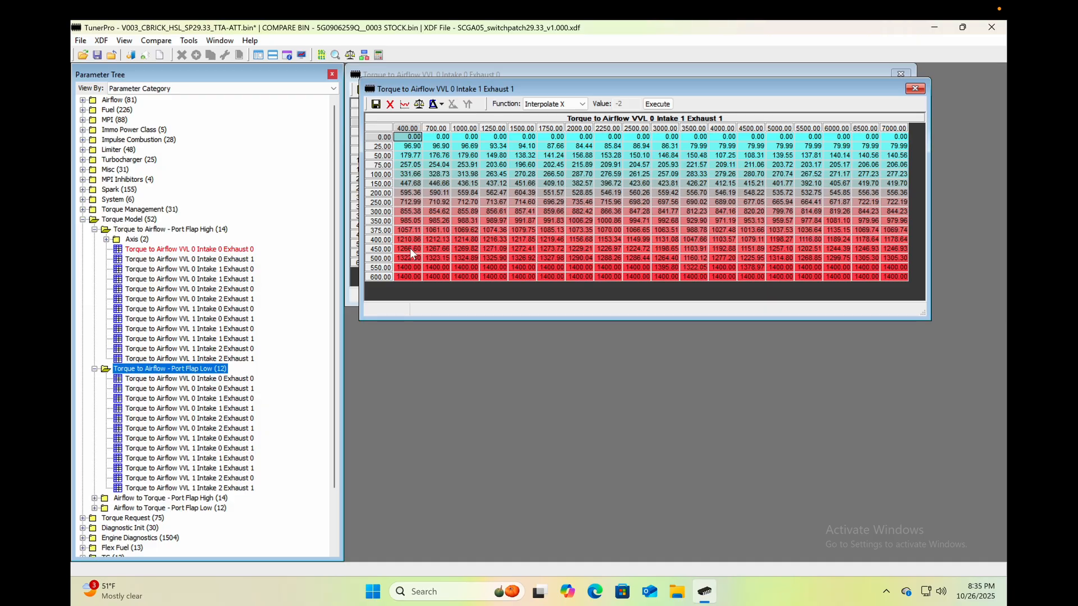
{"action": "left_click", "coordinate": [376, 104]}
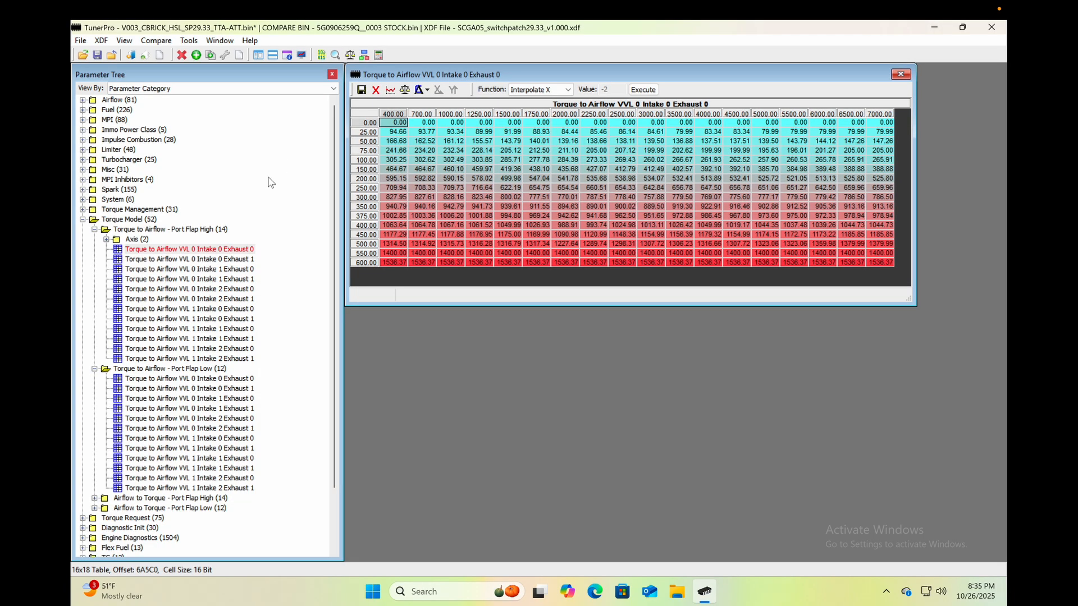
{"action": "double_click", "coordinate": [129, 370]}
In the Port Flap High VVL 0 Intake 0 Exhaust 1 table, copy the 500, 550 and 600 rows and paste them one row up, starting at 450
{"action": "double_click", "coordinate": [194, 259]}
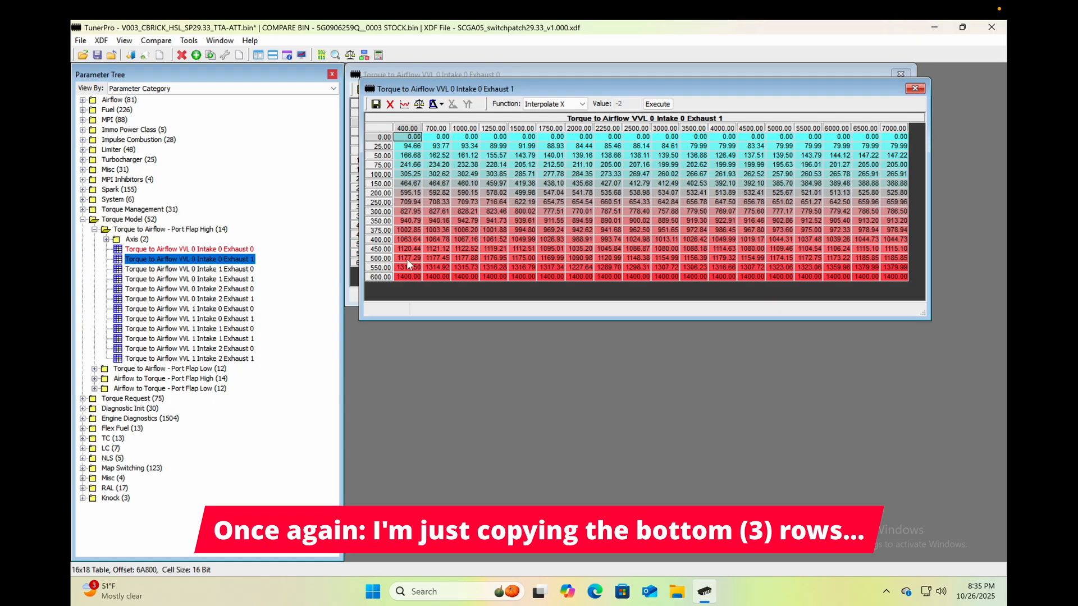
{"action": "left_click", "coordinate": [407, 258]}
{"action": "key", "text": "shift+Down"}
{"action": "key", "text": "shift+Down"}
{"action": "key", "text": "shift+Right"}
{"action": "key", "text": "shift+Right"}
{"action": "key", "text": "shift+Right"}
{"action": "key", "text": "shift+Right"}
{"action": "key", "text": "shift+Right"}
{"action": "key", "text": "shift+Right"}
{"action": "key", "text": "shift+Right"}
{"action": "key", "text": "shift+Right"}
{"action": "key", "text": "shift+Right"}
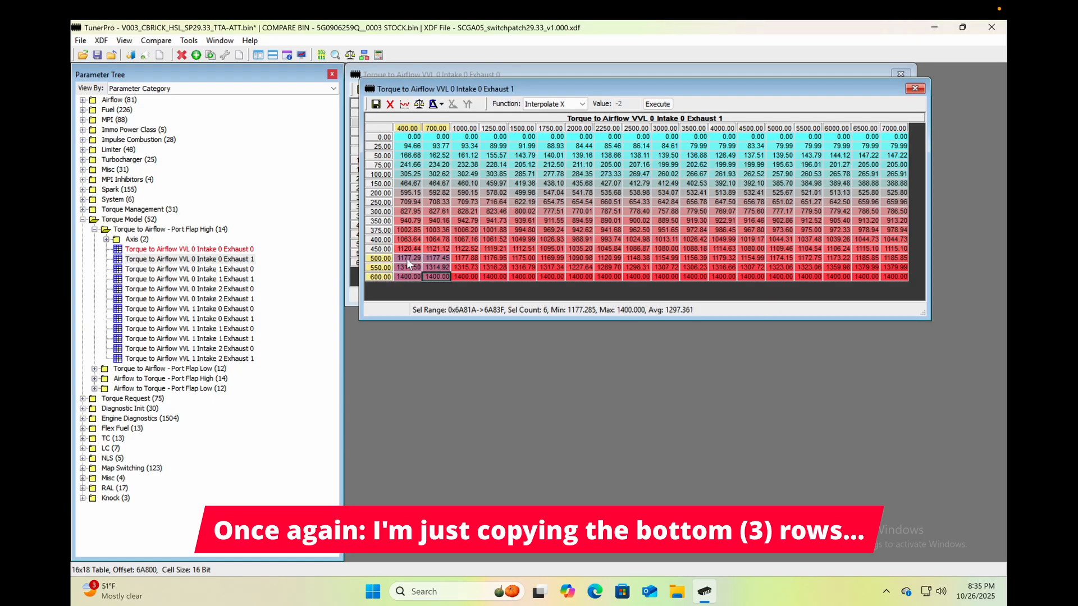
{"action": "key", "text": "shift+Right"}
{"action": "key", "text": "shift+Right"}
{"action": "key", "text": "shift+Right"}
{"action": "key", "text": "shift+Right"}
{"action": "key", "text": "shift+Right"}
{"action": "key", "text": "shift+Right"}
{"action": "key", "text": "shift+Right"}
{"action": "key", "text": "shift+Right"}
{"action": "key", "text": "ctrl+c"}
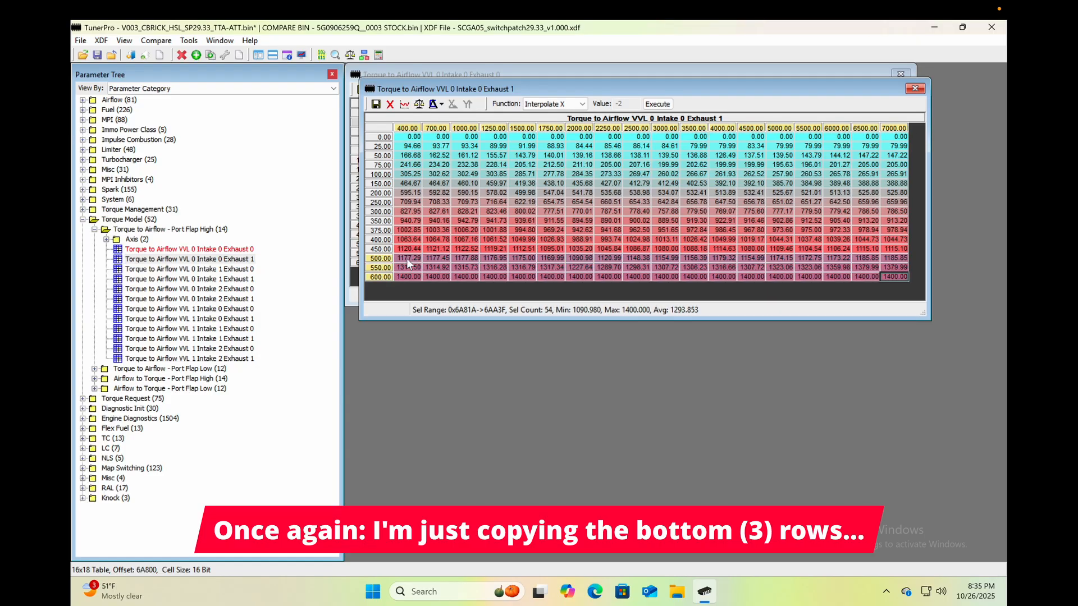
{"action": "key", "text": "Up"}
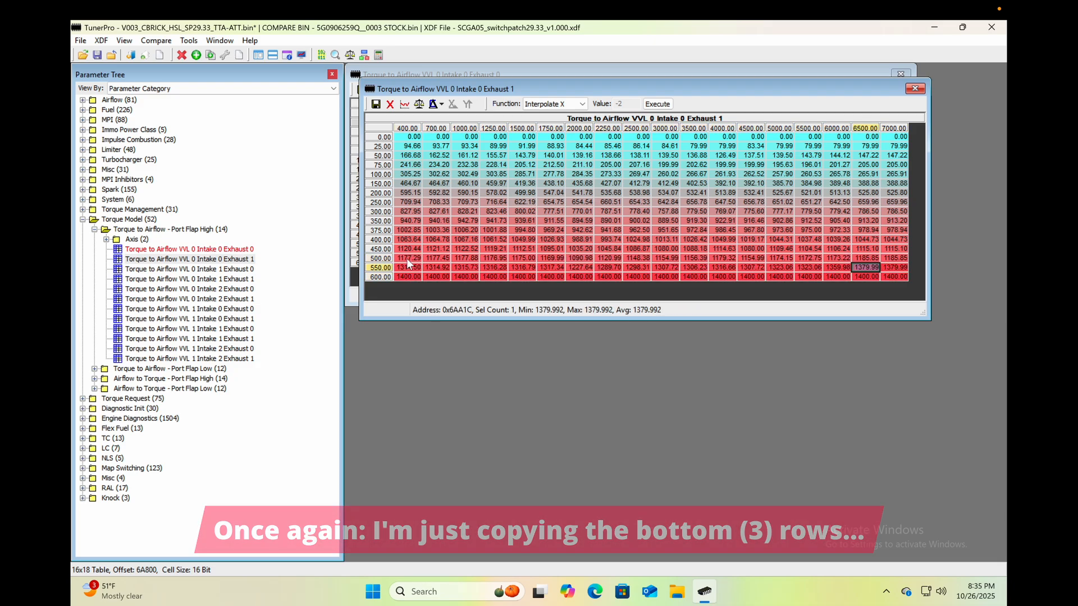
{"action": "key", "text": "Left"}
{"action": "key", "text": "Left"}
{"action": "key", "text": "Left"}
{"action": "key", "text": "Left"}
{"action": "key", "text": "Left"}
{"action": "key", "text": "Left"}
{"action": "key", "text": "Left"}
{"action": "key", "text": "Left"}
{"action": "key", "text": "Left"}
{"action": "key", "text": "Left"}
{"action": "key", "text": "Left"}
{"action": "key", "text": "Left"}
{"action": "key", "text": "Left"}
{"action": "key", "text": "Left"}
{"action": "key", "text": "Left"}
{"action": "key", "text": "Left"}
{"action": "key", "text": "Left"}
{"action": "key", "text": "Up"}
{"action": "key", "text": "Up"}
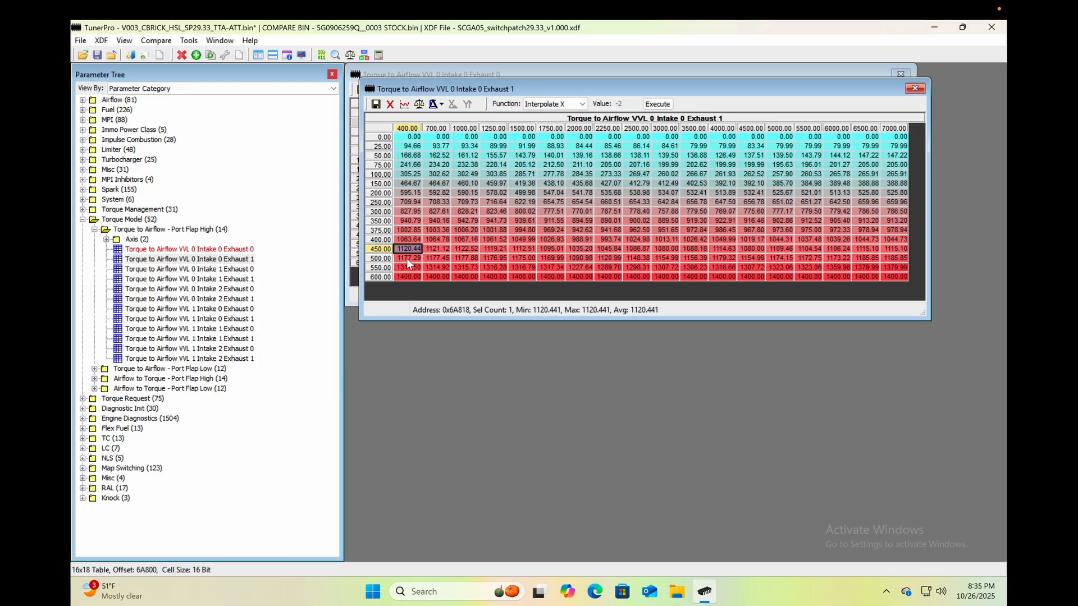
{"action": "key", "text": "ctrl+v"}
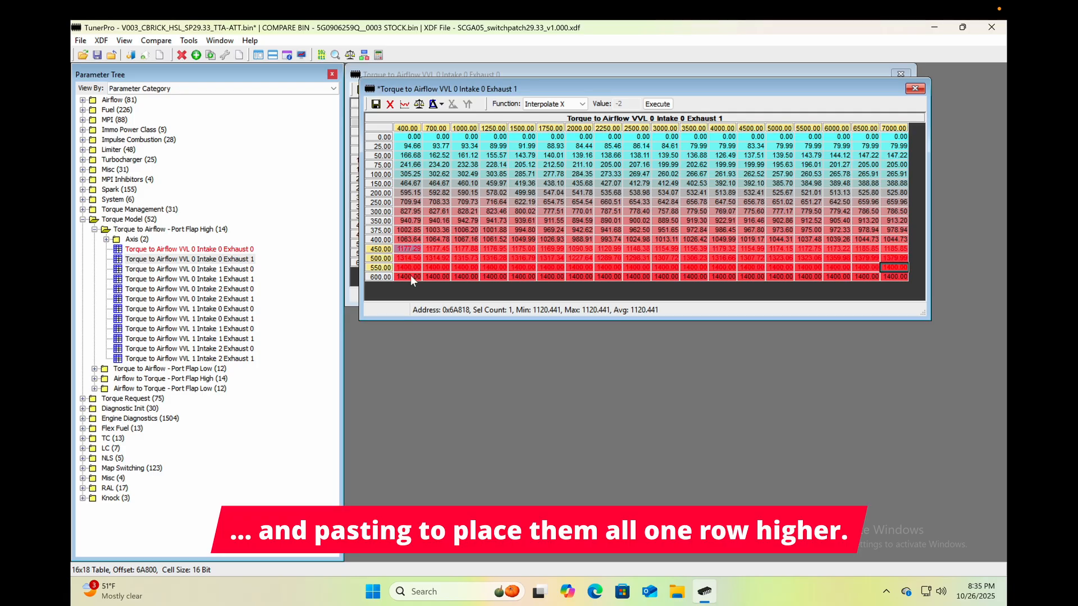
Raise the entire 600 Nm row of the Exhaust 1 table to about 1561 mg/stk in the 3D graph, following the surface's slope
{"action": "left_click", "coordinate": [410, 277]}
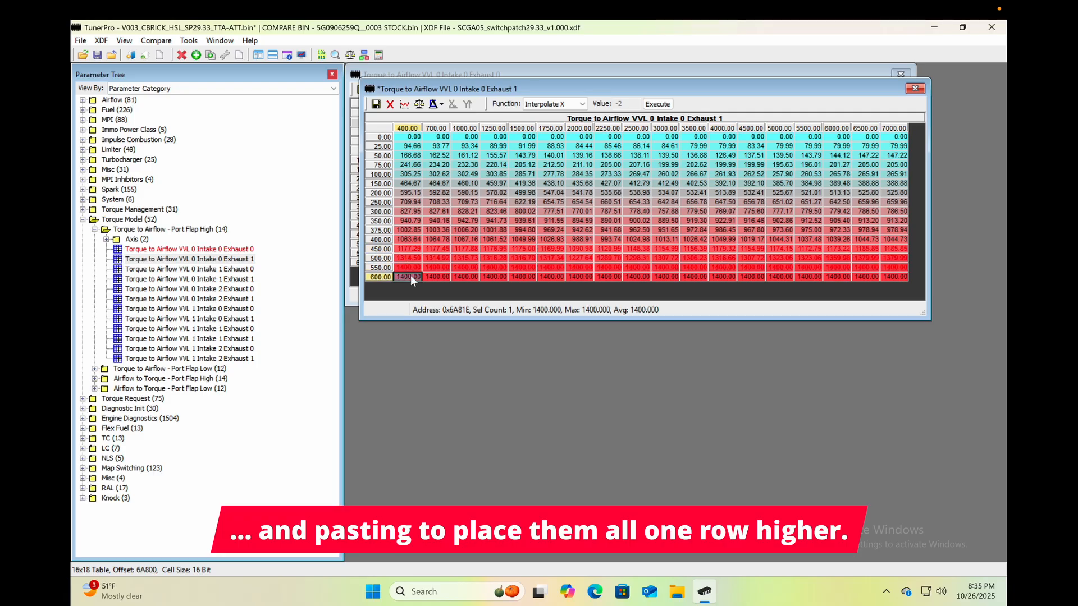
{"action": "key", "text": "shift+End"}
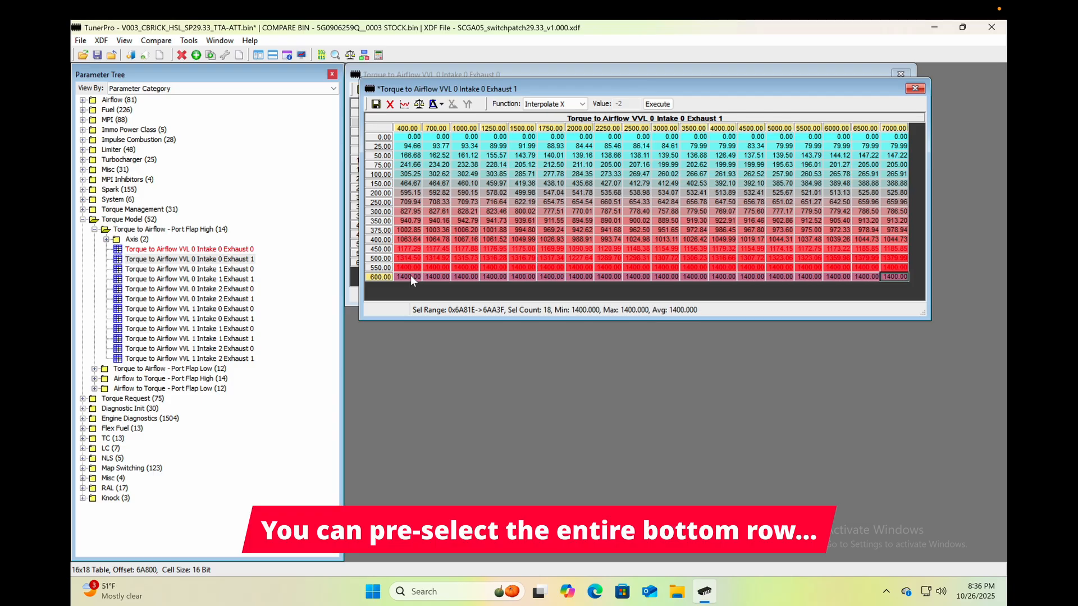
{"action": "left_click", "coordinate": [405, 104]}
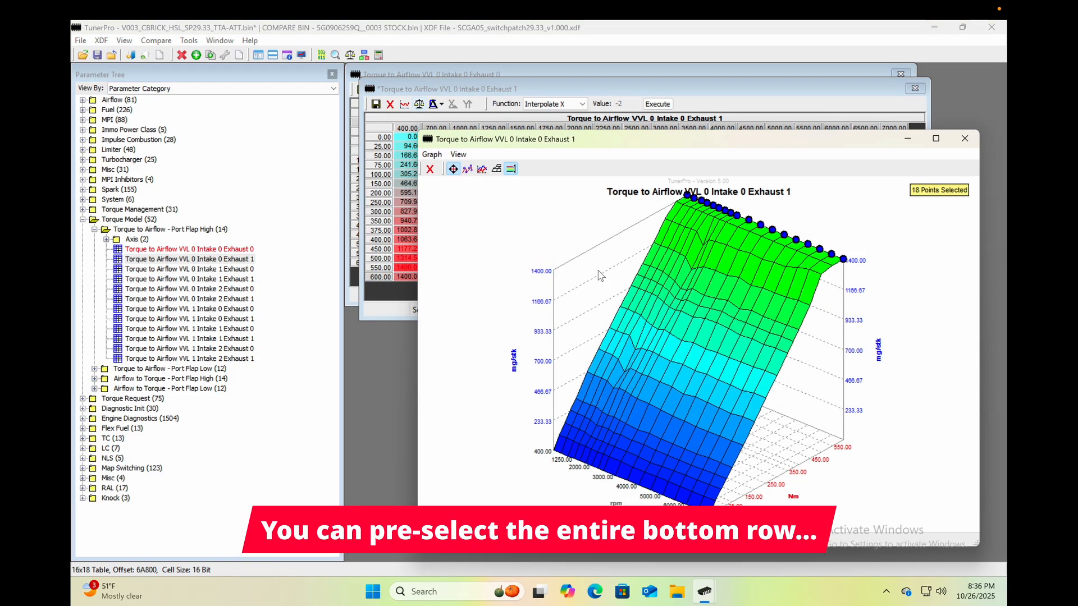
{"action": "left_click_drag", "start_coordinate": [679, 354], "coordinate": [730, 375]}
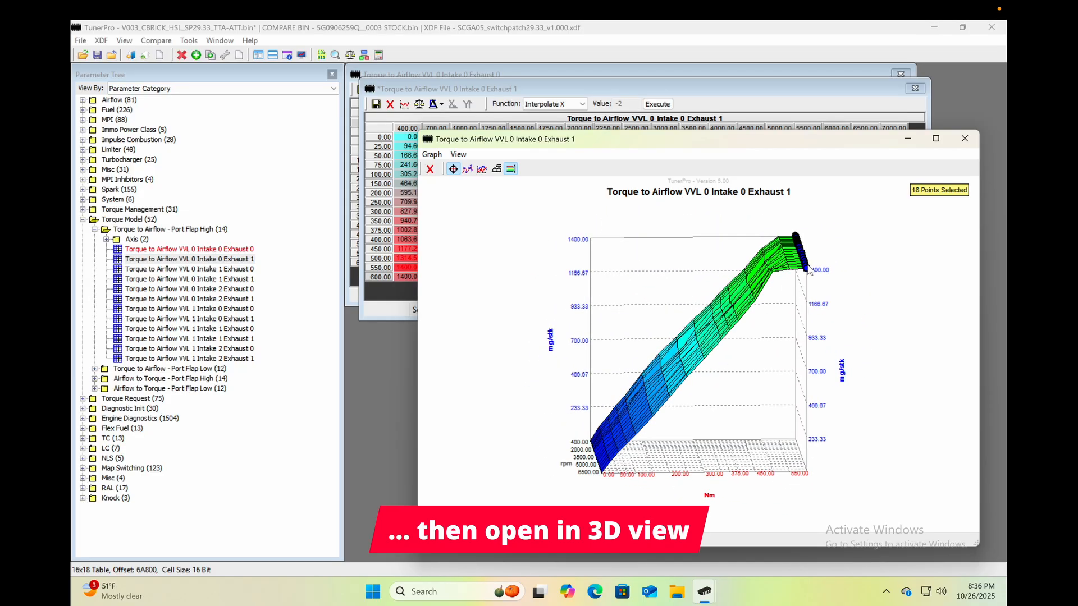
{"action": "left_click_drag", "start_coordinate": [809, 269], "coordinate": [810, 242]}
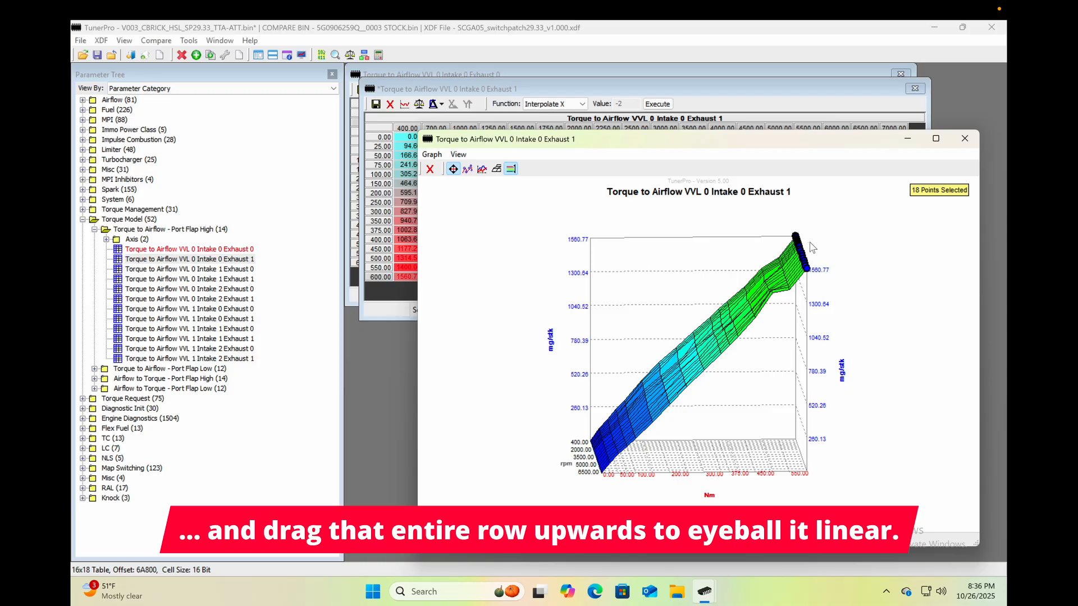
{"action": "left_click", "coordinate": [431, 169]}
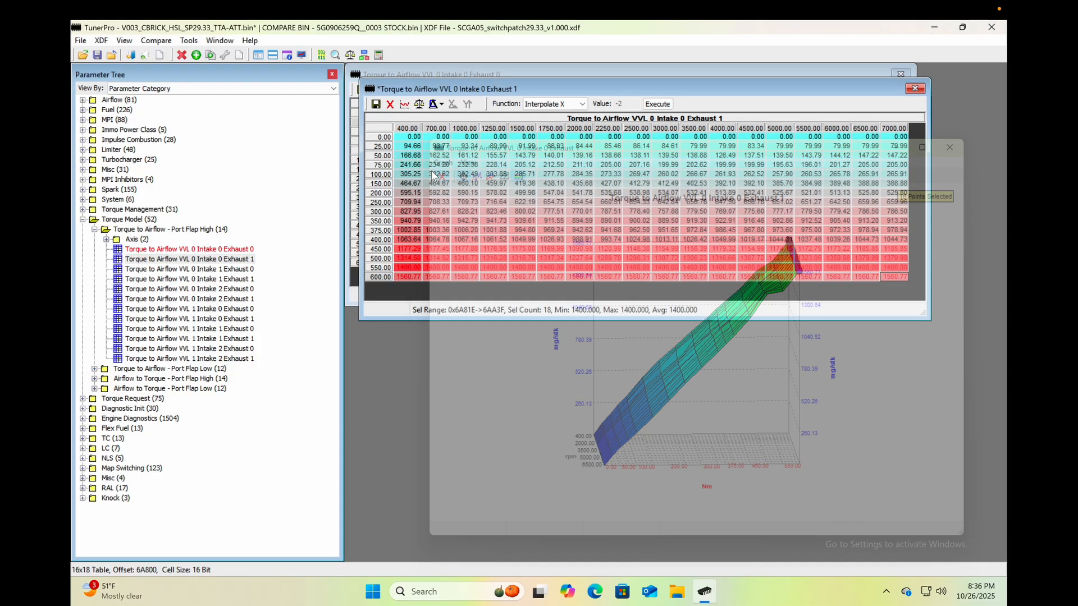
Commit the changes to the VVL 0 Intake 0 Exhaust 1 table and close the reopened Exhaust 0 table
{"action": "left_click", "coordinate": [466, 230]}
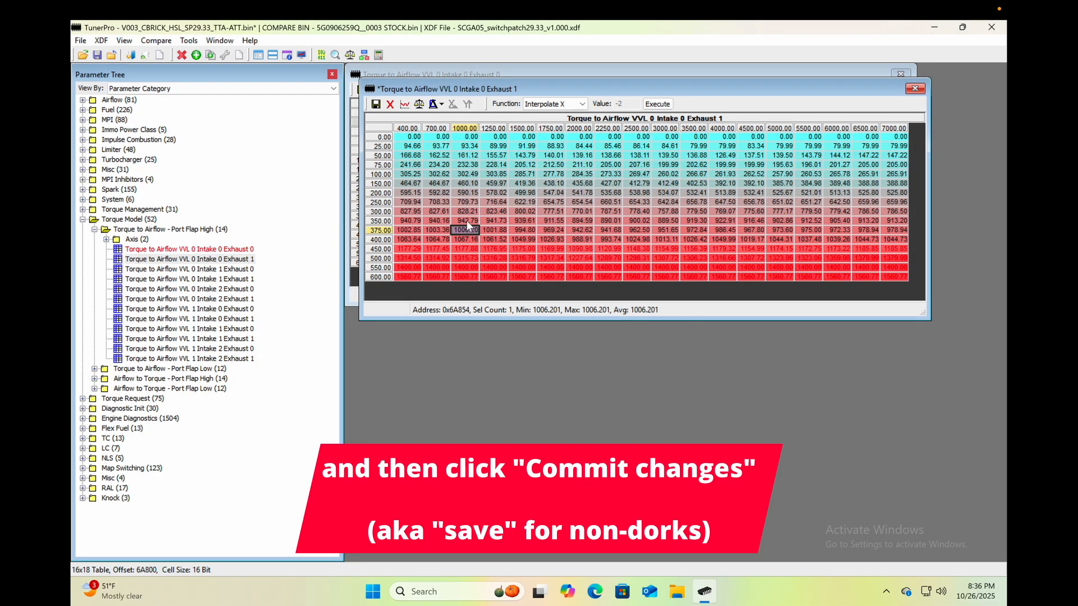
{"action": "left_click", "coordinate": [376, 105]}
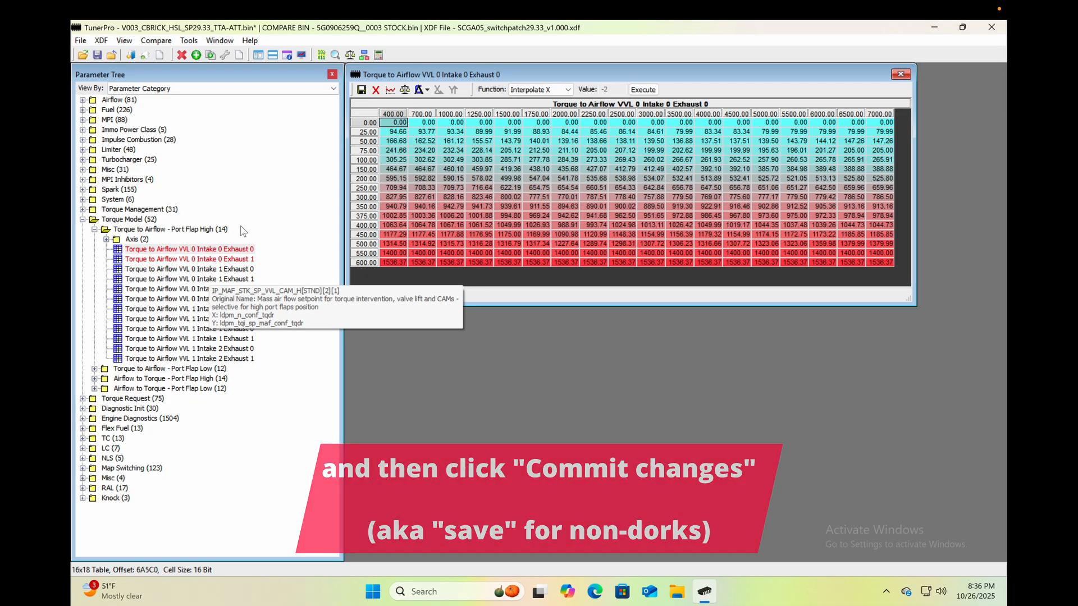
{"action": "left_click", "coordinate": [362, 90]}
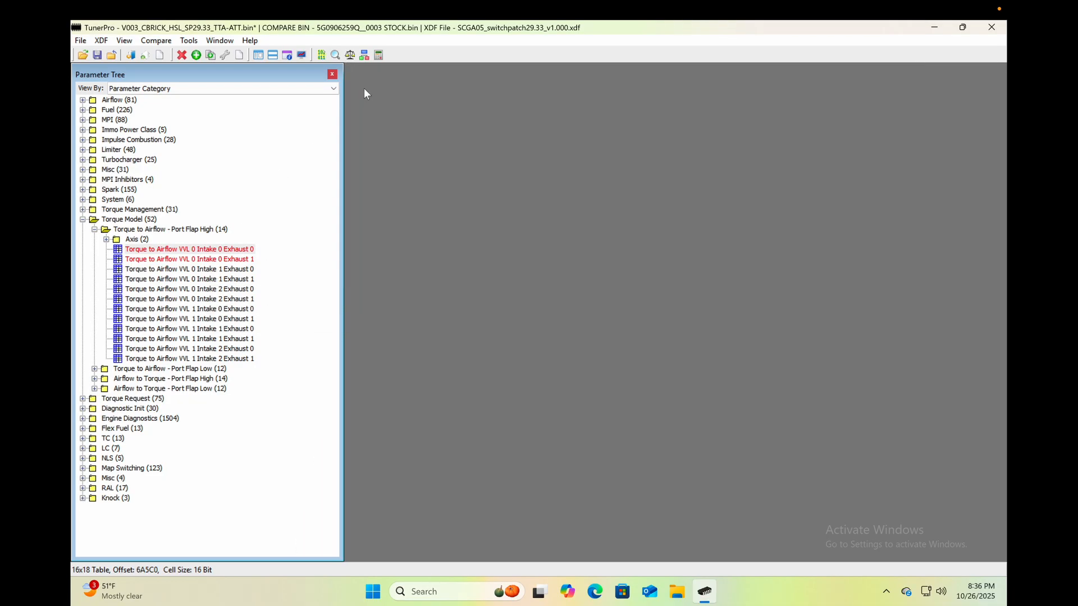
In the Port Flap High VVL 0 Intake 1 Exhaust 0 table, copy the 500, 550 and 600 rows and paste them one row up, starting at 450
{"action": "double_click", "coordinate": [191, 270]}
{"action": "left_click", "coordinate": [398, 243]}
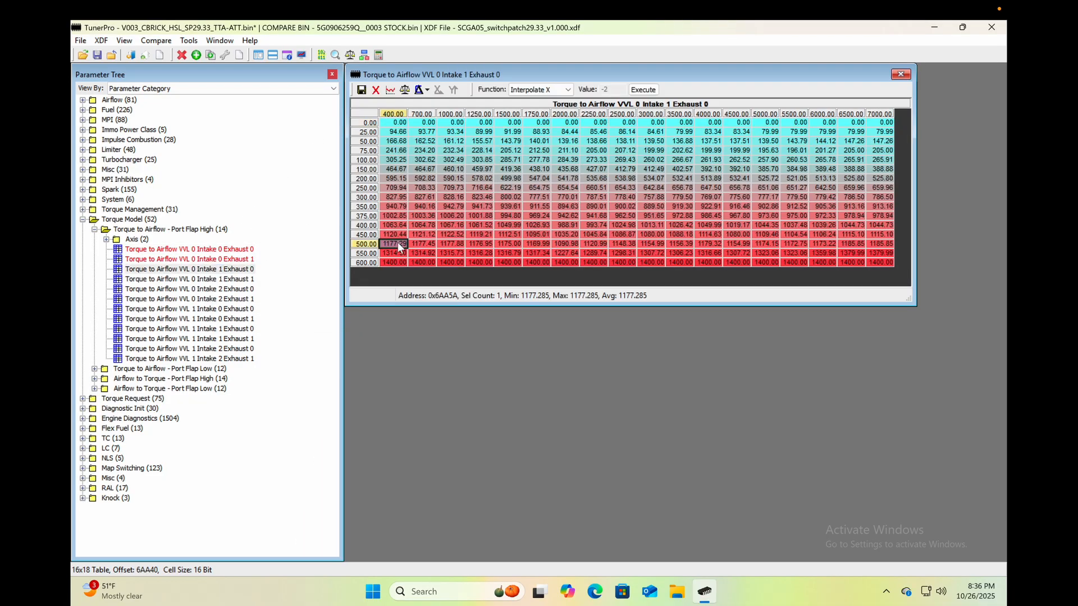
{"action": "key", "text": "shift+Down"}
{"action": "key", "text": "shift+Down"}
{"action": "key", "text": "shift+Right"}
{"action": "key", "text": "shift+Right"}
{"action": "key", "text": "shift+Right"}
{"action": "key", "text": "shift+Right"}
{"action": "key", "text": "shift+Right"}
{"action": "key", "text": "shift+Right"}
{"action": "key", "text": "shift+Right"}
{"action": "key", "text": "shift+Right"}
{"action": "key", "text": "shift+Right"}
{"action": "key", "text": "shift+Right"}
{"action": "key", "text": "shift+Right"}
{"action": "key", "text": "shift+Right"}
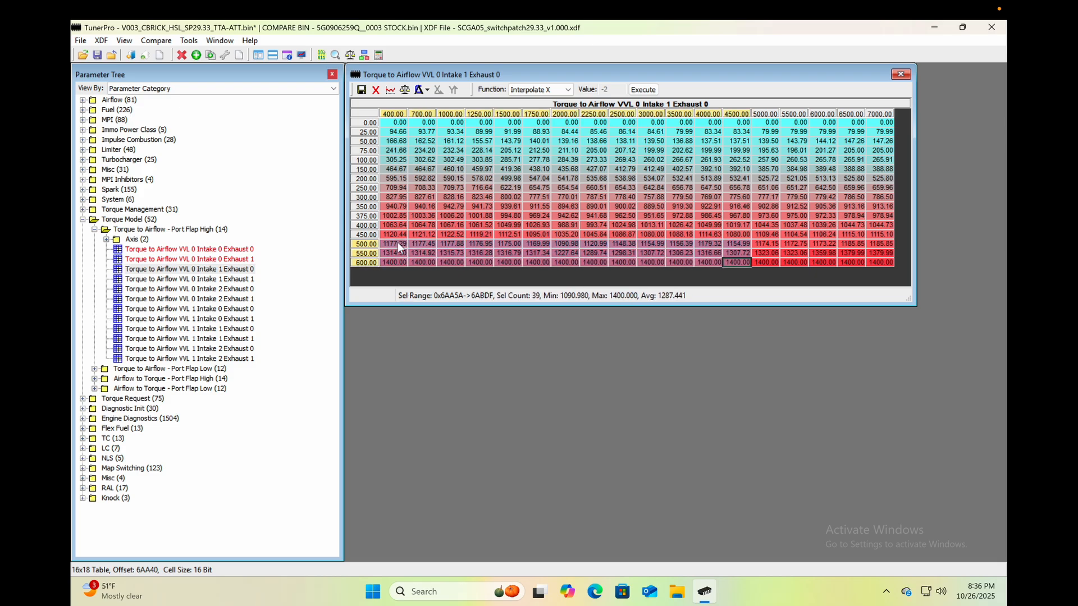
{"action": "key", "text": "shift+Right"}
{"action": "key", "text": "shift+Right"}
{"action": "key", "text": "shift+Right"}
{"action": "key", "text": "shift+Right"}
{"action": "key", "text": "shift+Right"}
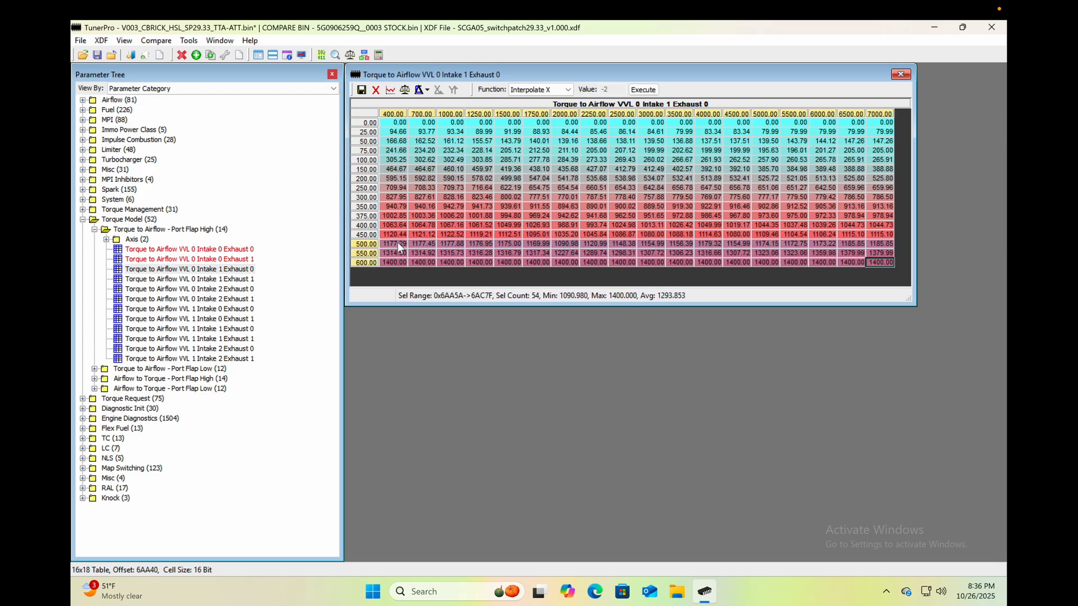
{"action": "left_click", "coordinate": [397, 238]}
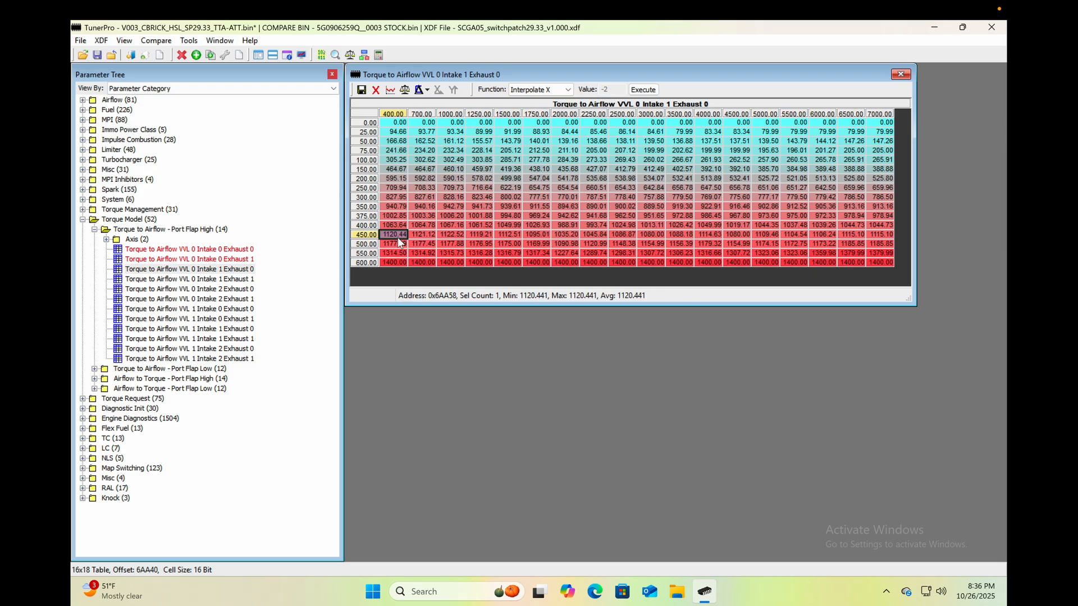
{"action": "type", "text": "1177.29\t1177.45\t1177.88\t1176.95\t1175.00\t1169.99\t1090.98\t1120.99\t1148.38\t1154.99\t1156.39\t1179.32\t1154.99\t1174.15\t1172.75\t1173.22\t1185.85\t1185.85 1314.50\t1314.92\t1315.73\t1316.28\t1316.79\t1317.34\t1227.64\t1289.74\t1298.31\t1307.72\t1306.23\t1316.66\t1307.72\t1323.06\t1323.06\t1359.98\t1379.99\t1379.99 1400.00\t1400.00\t1400.00\t1400.00\t1400.00\t1400.00\t1400.00\t1400.00\t1400.00\t1400.00\t1400.00\t1400.00\t1400.00\t1400.00\t1400.00\t1400.00\t1400.00\t1400.00"}
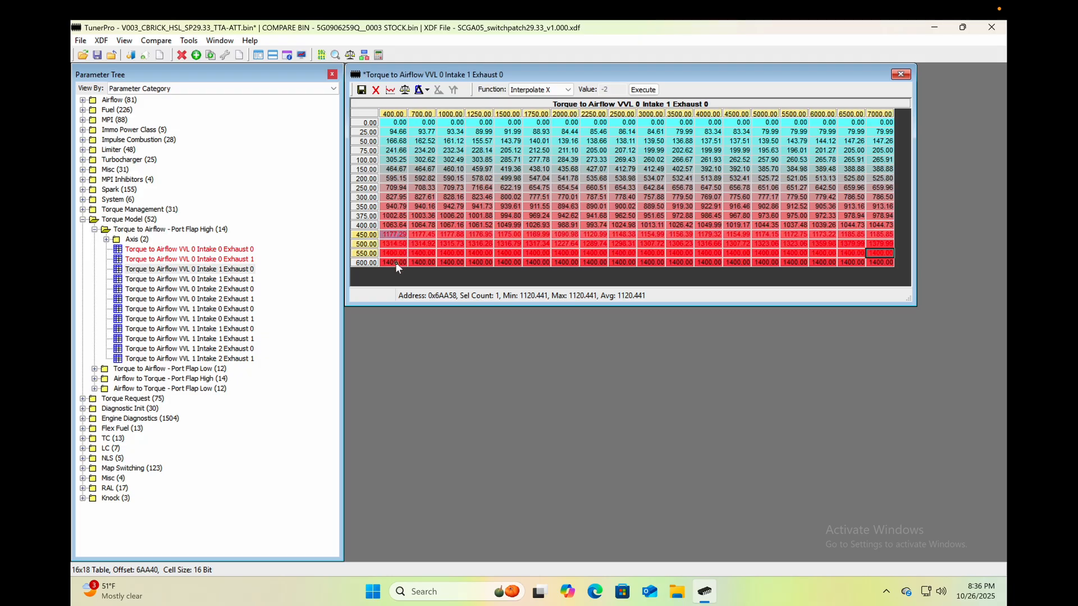
Compare the Intake 1 Exhaust 0 table with stock and raise its entire 600 Nm row to about 1566 mg/stk in the 3D graph
{"action": "left_click", "coordinate": [396, 262]}
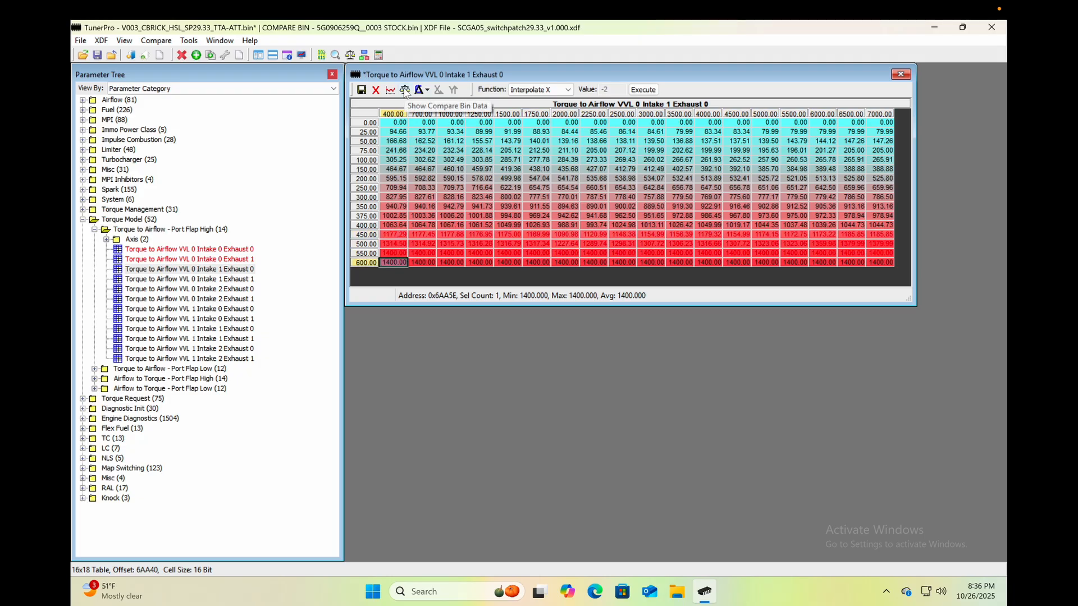
{"action": "key", "text": "shift+Right"}
{"action": "key", "text": "shift+Right"}
{"action": "key", "text": "shift+Right"}
{"action": "key", "text": "shift+Right"}
{"action": "key", "text": "shift+Right"}
{"action": "key", "text": "shift+Right"}
{"action": "key", "text": "shift+Right"}
{"action": "key", "text": "shift+Right"}
{"action": "key", "text": "shift+Right"}
{"action": "key", "text": "shift+Right"}
{"action": "key", "text": "shift+Right"}
{"action": "key", "text": "shift+Right"}
{"action": "key", "text": "shift+Right"}
{"action": "key", "text": "shift+Right"}
{"action": "key", "text": "shift+Right"}
{"action": "key", "text": "shift+Right"}
{"action": "key", "text": "shift+Right"}
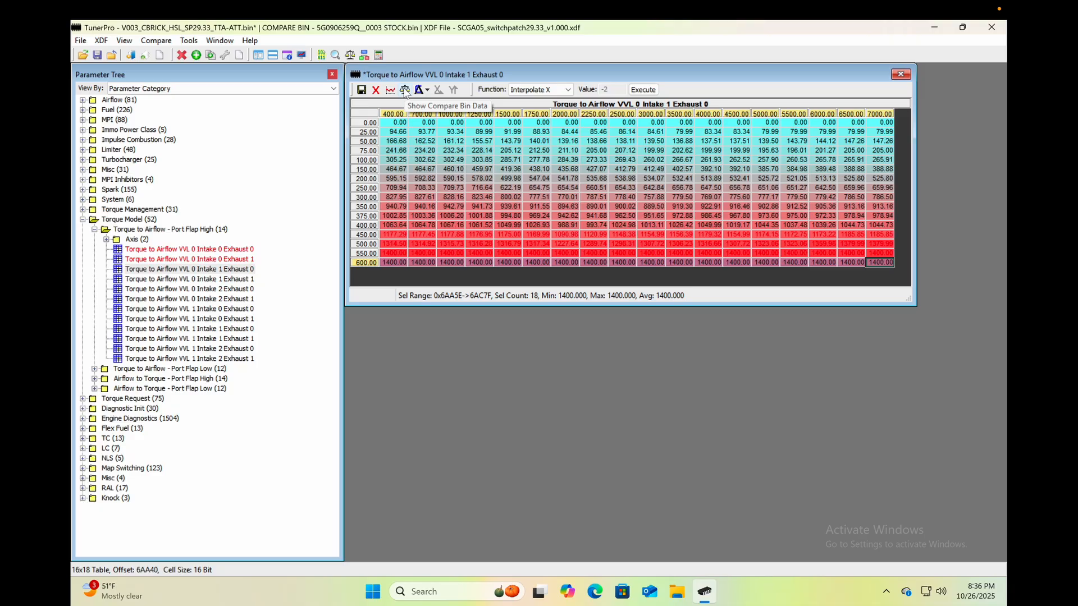
{"action": "left_click", "coordinate": [405, 94]}
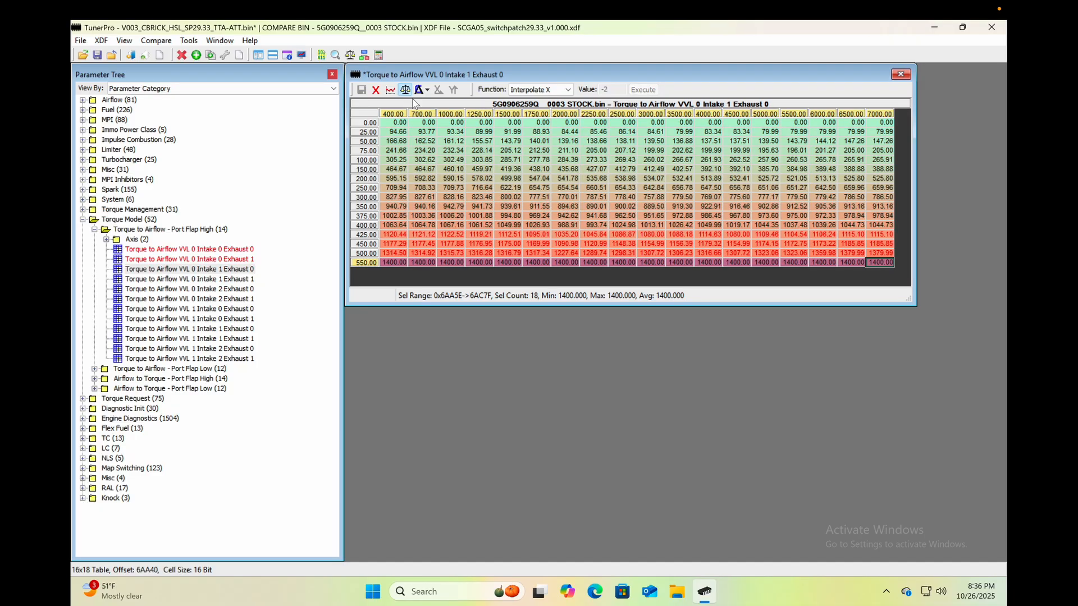
{"action": "left_click", "coordinate": [409, 96]}
{"action": "left_click", "coordinate": [391, 90]}
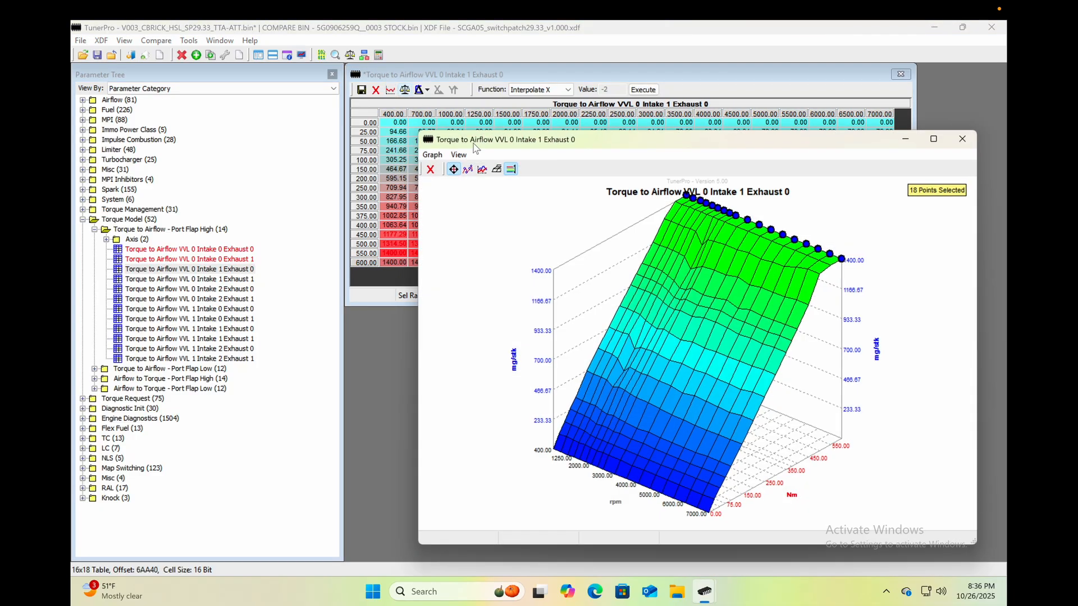
{"action": "left_click_drag", "start_coordinate": [690, 282], "coordinate": [742, 303]}
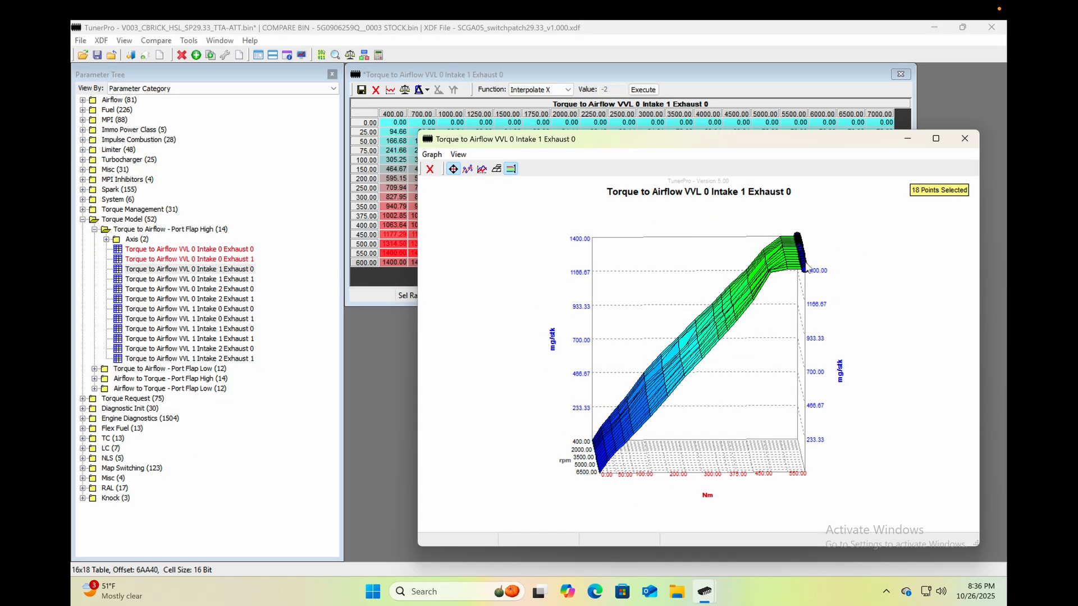
{"action": "left_click_drag", "start_coordinate": [807, 270], "coordinate": [815, 239]}
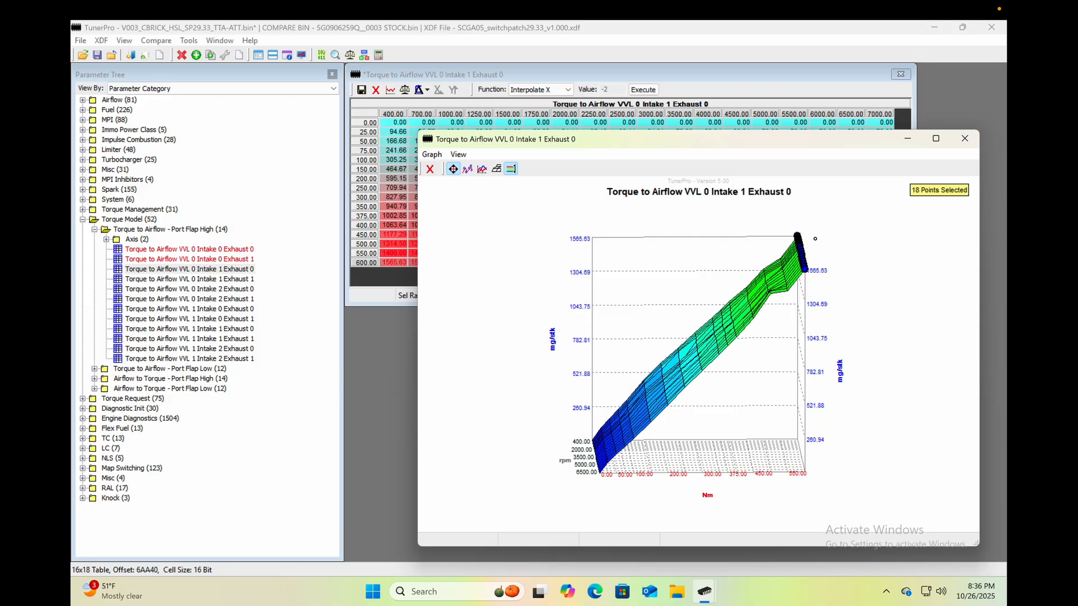
Close the graph and commit the changes to the VVL 0 Intake 1 Exhaust 0 table
{"action": "left_click", "coordinate": [430, 169]}
{"action": "left_click", "coordinate": [413, 212]}
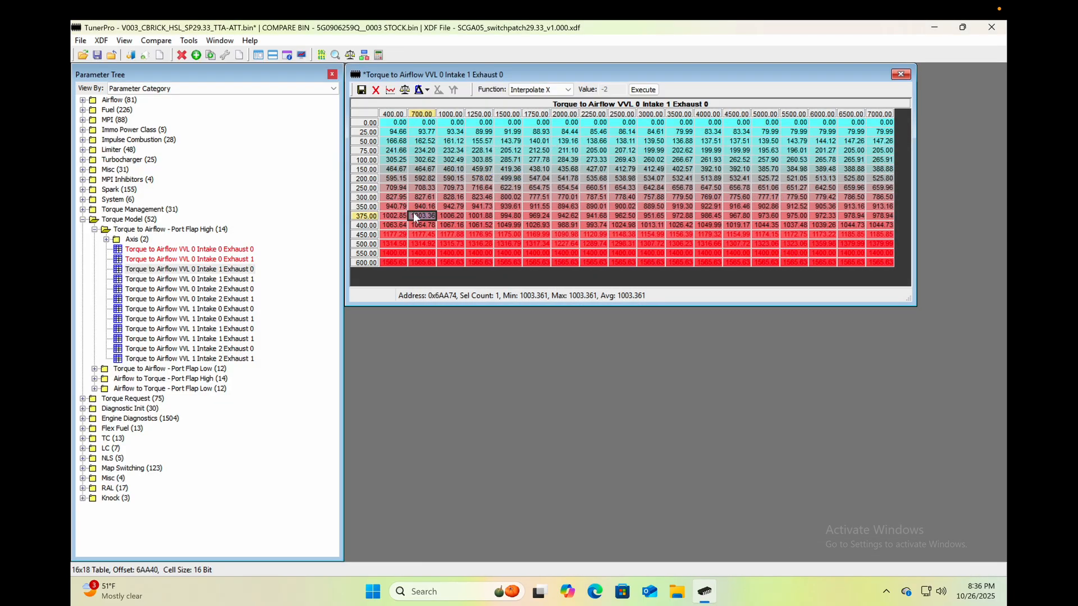
{"action": "left_click", "coordinate": [375, 90]}
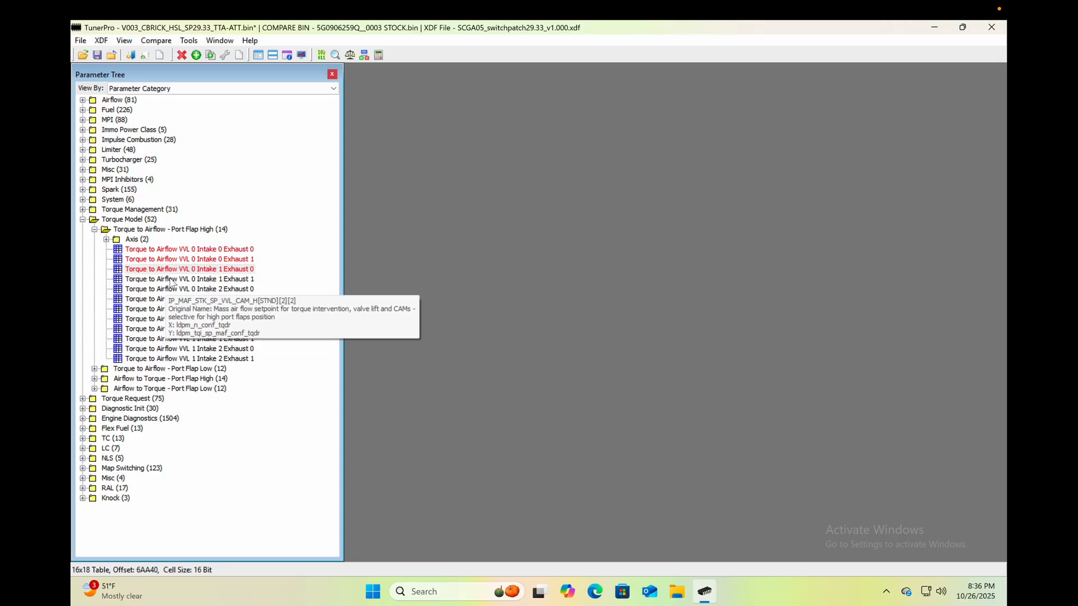
In the Port Flap High VVL 0 Intake 1 Exhaust 1 table, shift the 500, 550 and 600 rows one row up, starting at 450
{"action": "double_click", "coordinate": [171, 280]}
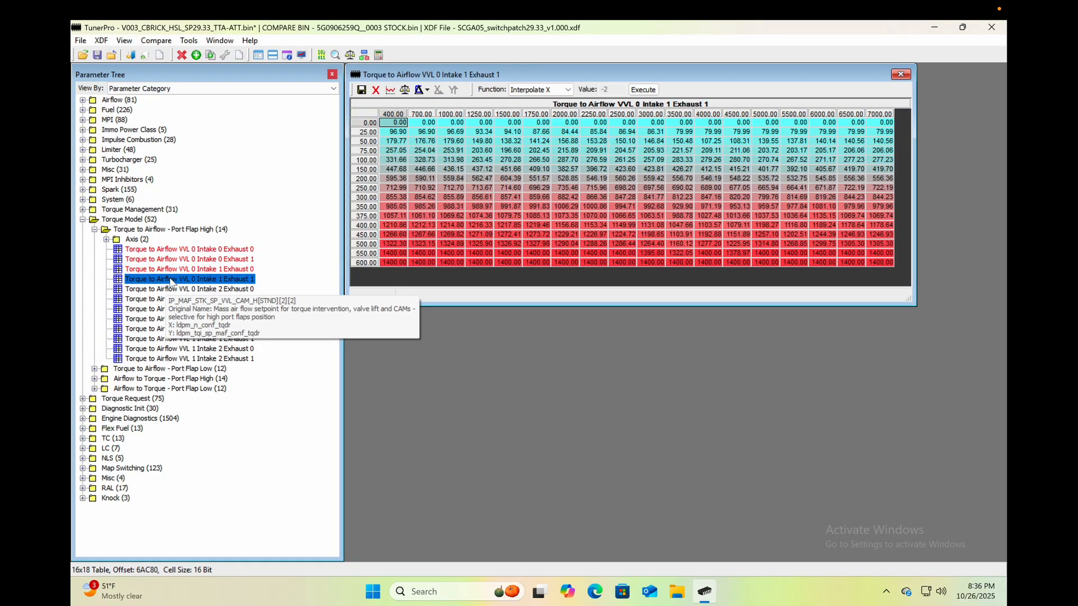
{"action": "left_click", "coordinate": [396, 243]}
{"action": "key", "text": "shift+Right"}
{"action": "key", "text": "shift+Right"}
{"action": "key", "text": "shift+Right"}
{"action": "key", "text": "shift+Right"}
{"action": "key", "text": "shift+Right"}
{"action": "key", "text": "shift+Right"}
{"action": "key", "text": "shift+Right"}
{"action": "key", "text": "shift+Right"}
{"action": "key", "text": "shift+Right"}
{"action": "key", "text": "shift+Right"}
{"action": "key", "text": "shift+Right"}
{"action": "key", "text": "shift+Right"}
{"action": "key", "text": "shift+Right"}
{"action": "key", "text": "shift+Right"}
{"action": "key", "text": "shift+Right"}
{"action": "key", "text": "shift+Right"}
{"action": "key", "text": "shift+Right"}
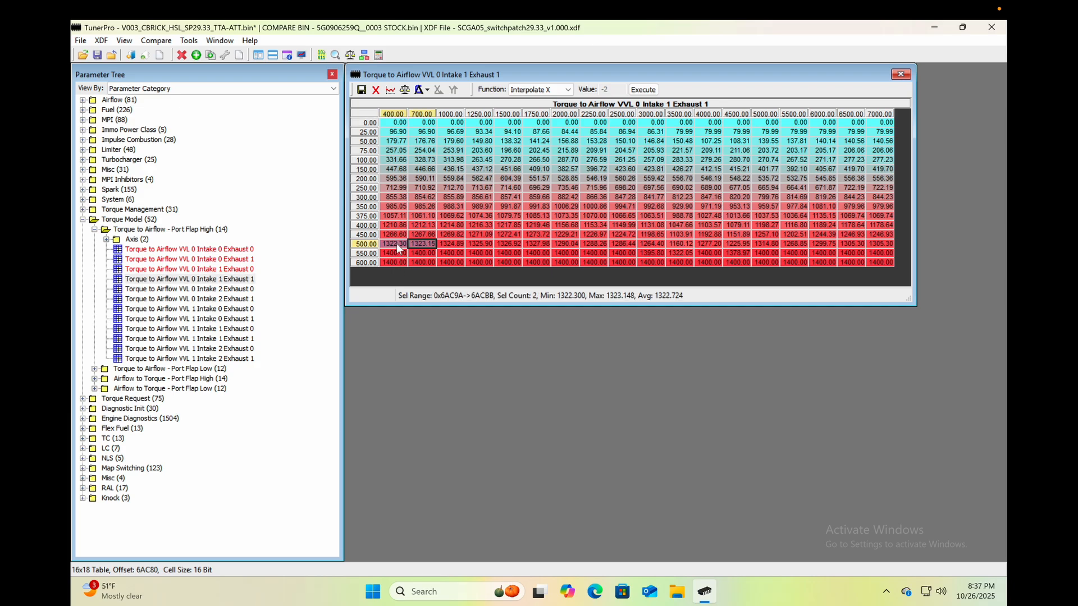
{"action": "key", "text": "shift+Down"}
{"action": "key", "text": "shift+Down"}
{"action": "key", "text": "ctrl+c"}
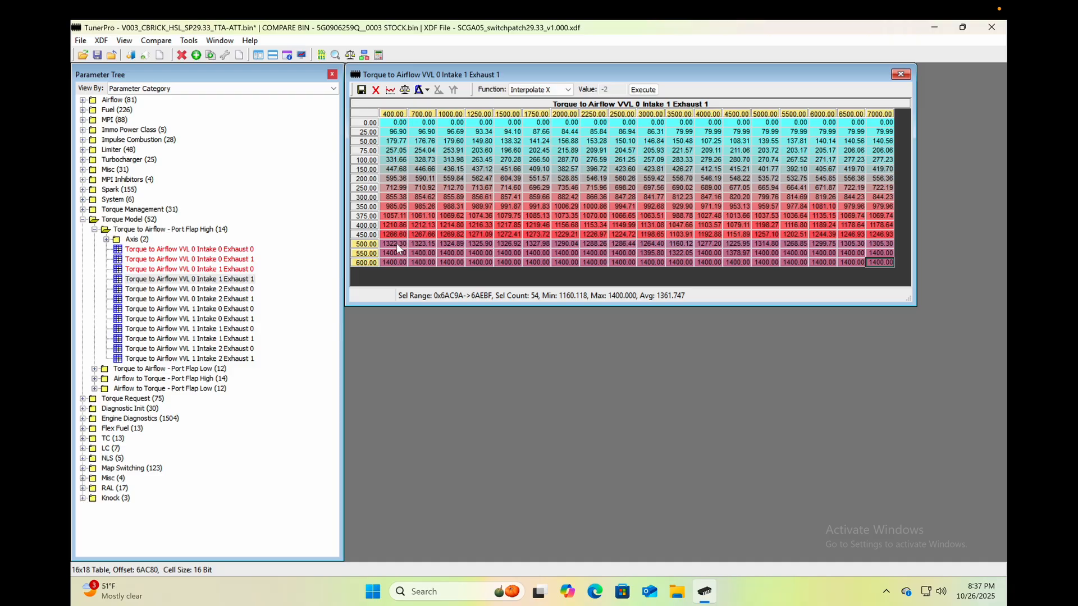
{"action": "left_click", "coordinate": [397, 235]}
{"action": "key", "text": "ctrl+v"}
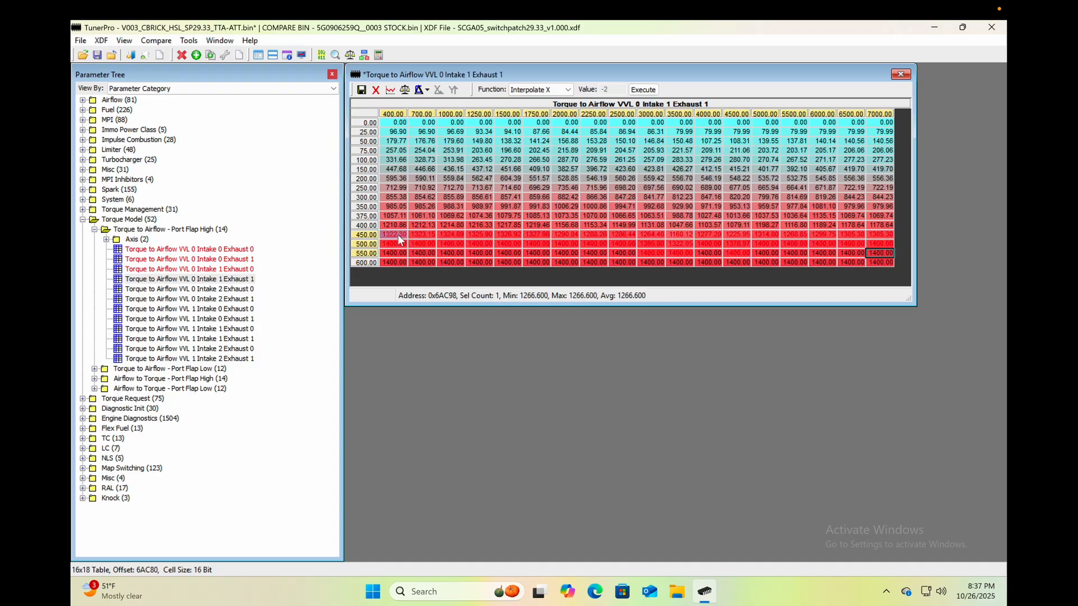
Raise the entire 600 Nm row of the Intake 1 Exhaust 1 table to about 1628 mg/stk in the 3D graph
{"action": "left_click", "coordinate": [394, 262]}
{"action": "key", "text": "shift+Right"}
{"action": "key", "text": "shift+Right"}
{"action": "key", "text": "shift+Right"}
{"action": "key", "text": "shift+Right"}
{"action": "key", "text": "shift+Right"}
{"action": "key", "text": "shift+Right"}
{"action": "key", "text": "shift+Right"}
{"action": "key", "text": "shift+Right"}
{"action": "key", "text": "shift+Right"}
{"action": "key", "text": "shift+Right"}
{"action": "key", "text": "shift+Right"}
{"action": "key", "text": "shift+Right"}
{"action": "key", "text": "shift+Right"}
{"action": "key", "text": "shift+Right"}
{"action": "key", "text": "shift+Right"}
{"action": "key", "text": "shift+Right"}
{"action": "key", "text": "shift+Right"}
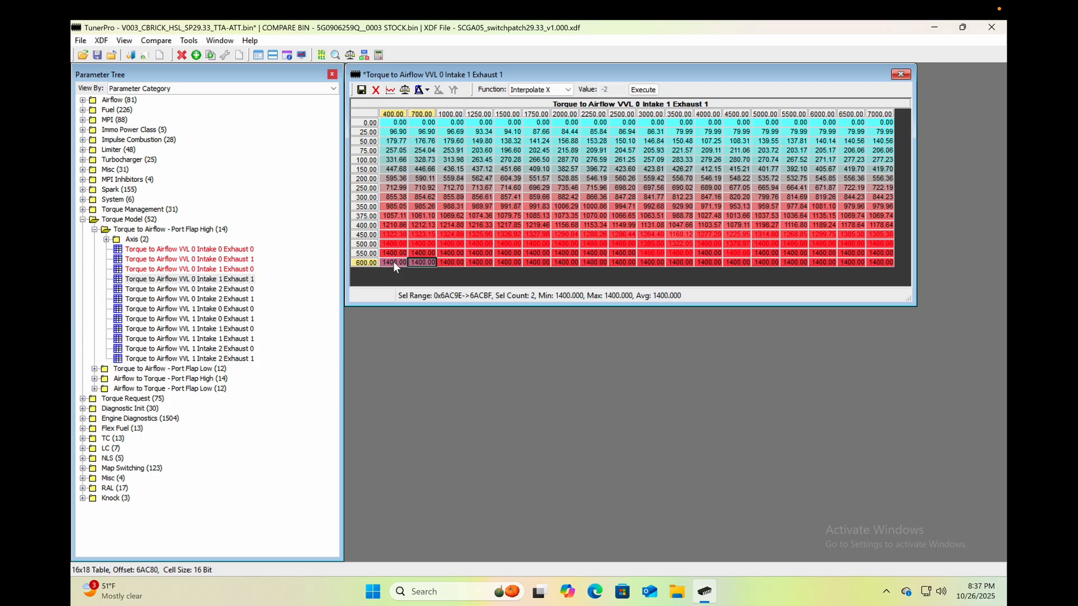
{"action": "left_click", "coordinate": [390, 89]}
{"action": "left_click_drag", "start_coordinate": [712, 296], "coordinate": [767, 312]}
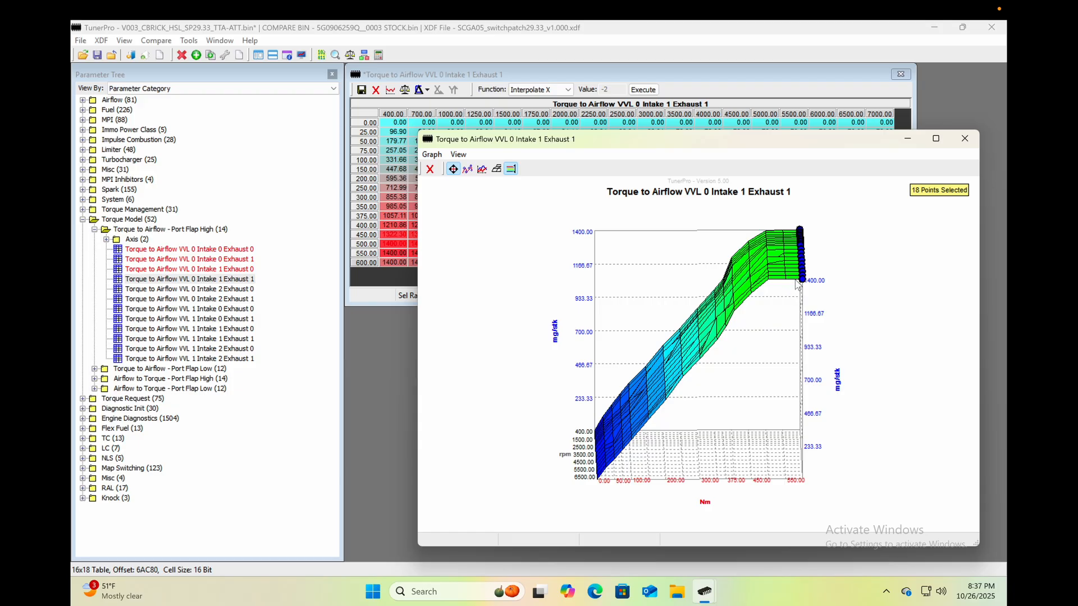
{"action": "left_click_drag", "start_coordinate": [802, 278], "coordinate": [808, 242]}
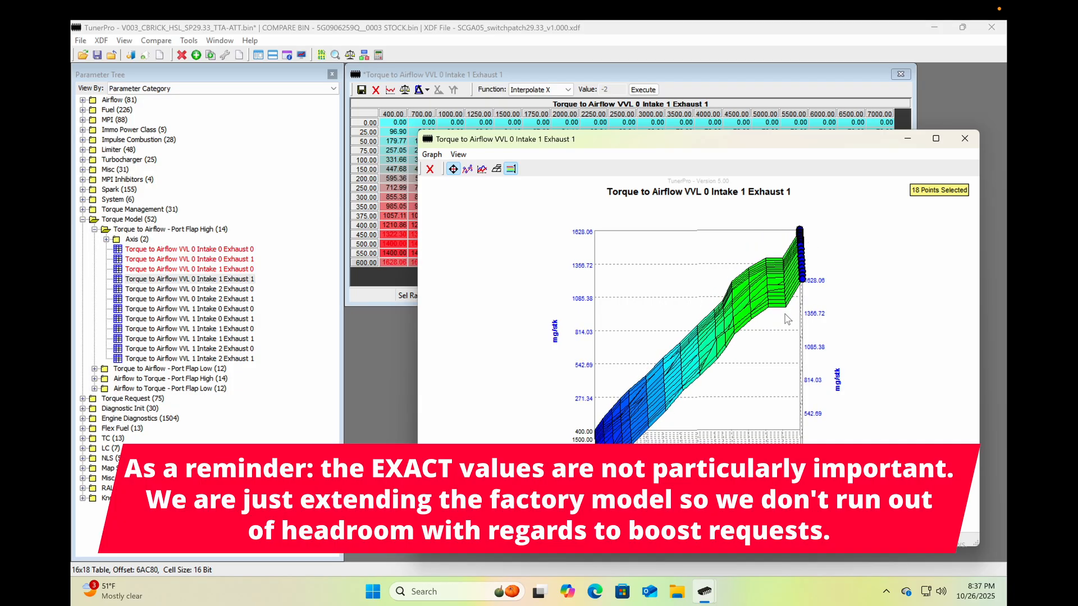
Raise the 550 Nm row to about 1513 mg/stk to smooth the surface and commit the VVL 0 Intake 1 Exhaust 1 table
{"action": "left_click_drag", "start_coordinate": [781, 319], "coordinate": [784, 269]}
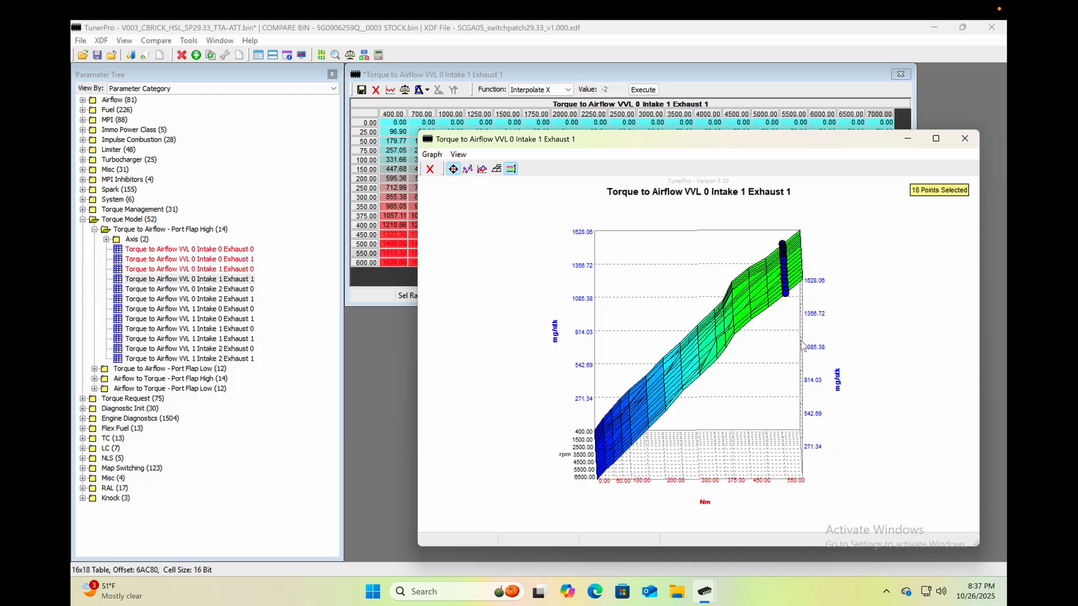
{"action": "left_click_drag", "start_coordinate": [801, 342], "coordinate": [801, 364]}
{"action": "left_click_drag", "start_coordinate": [699, 359], "coordinate": [724, 365]}
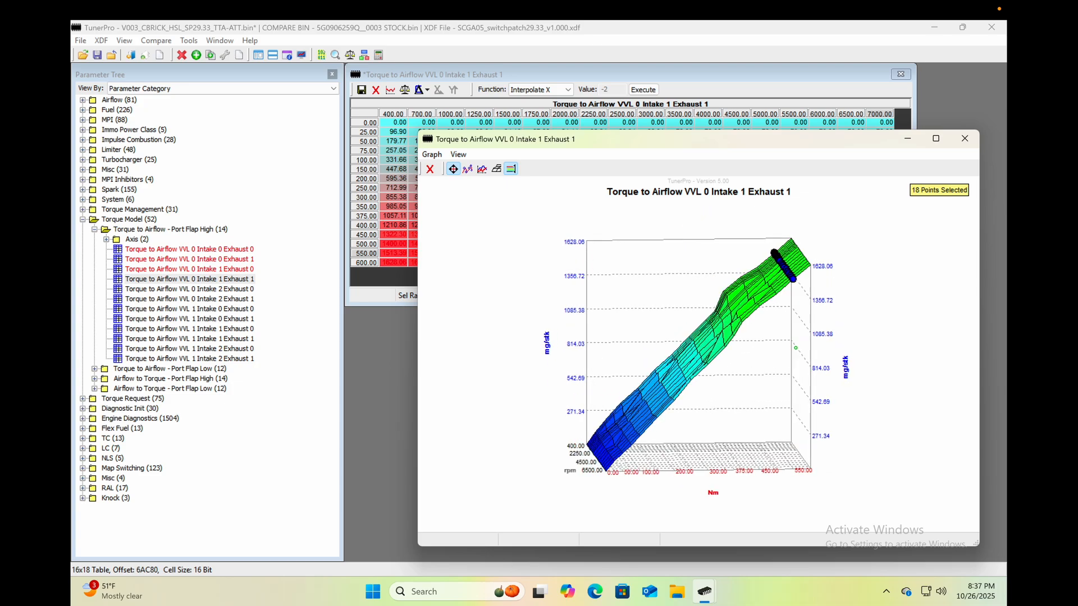
{"action": "left_click", "coordinate": [430, 168]}
{"action": "left_click", "coordinate": [361, 90]}
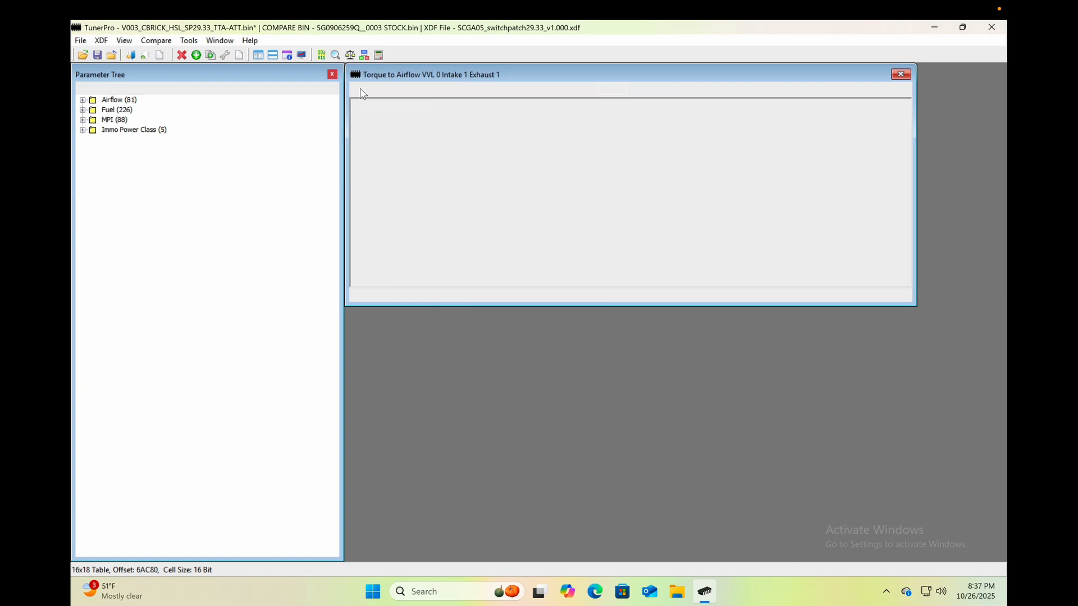
In the VVL 0 Intake 2 Exhaust 0 table, shift the upper rows up from 450 and raise 550 Nm to about 1418 and 600 Nm to about 1528 mg/stk
{"action": "double_click", "coordinate": [217, 289]}
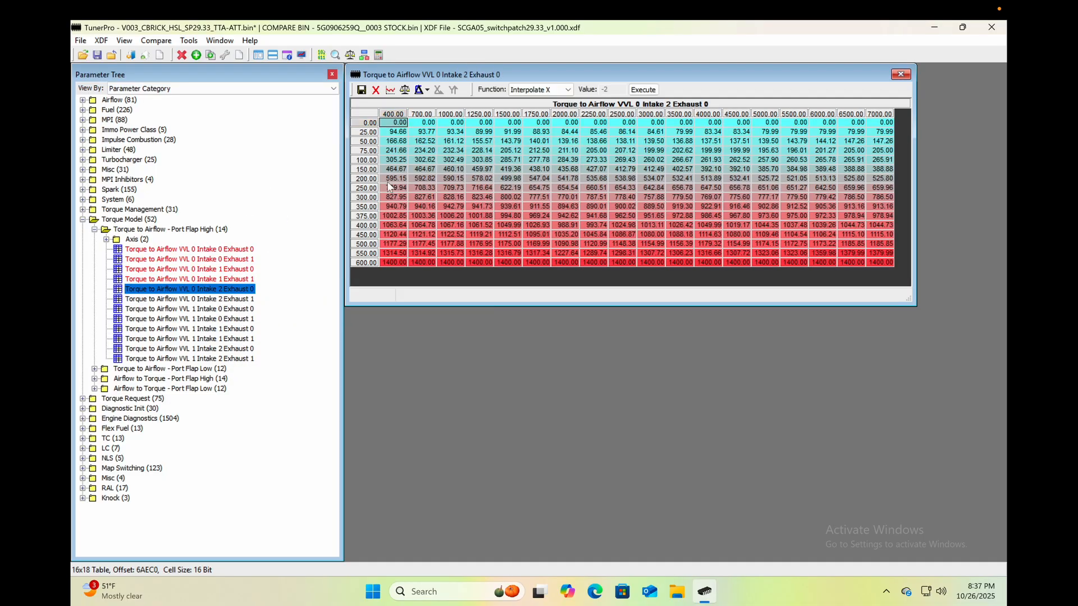
{"action": "key", "text": "ctrl+v"}
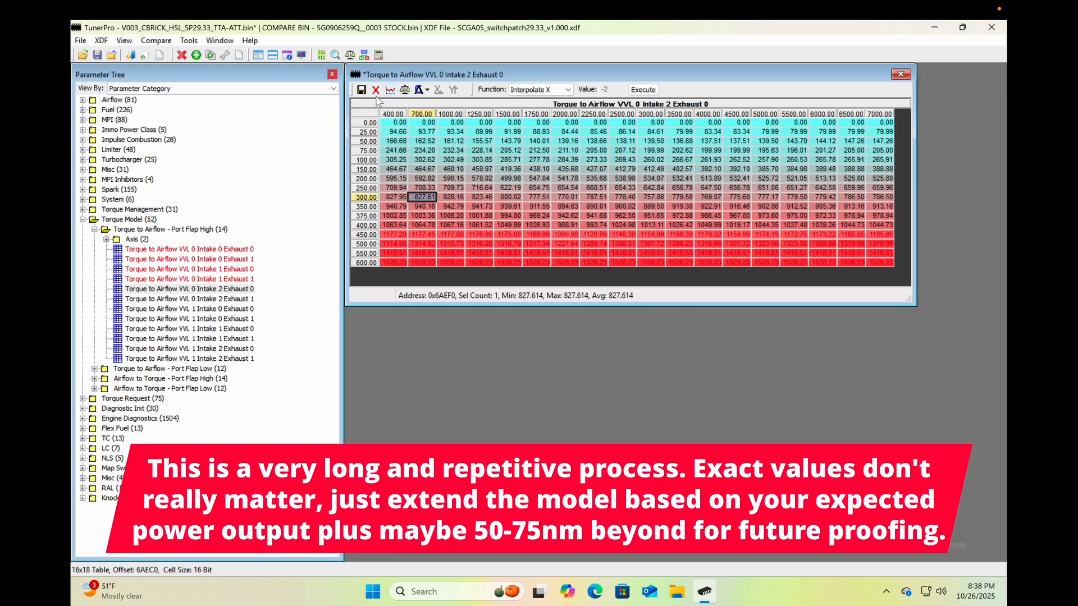
{"action": "left_click", "coordinate": [394, 234]}
{"action": "left_click", "coordinate": [390, 90]}
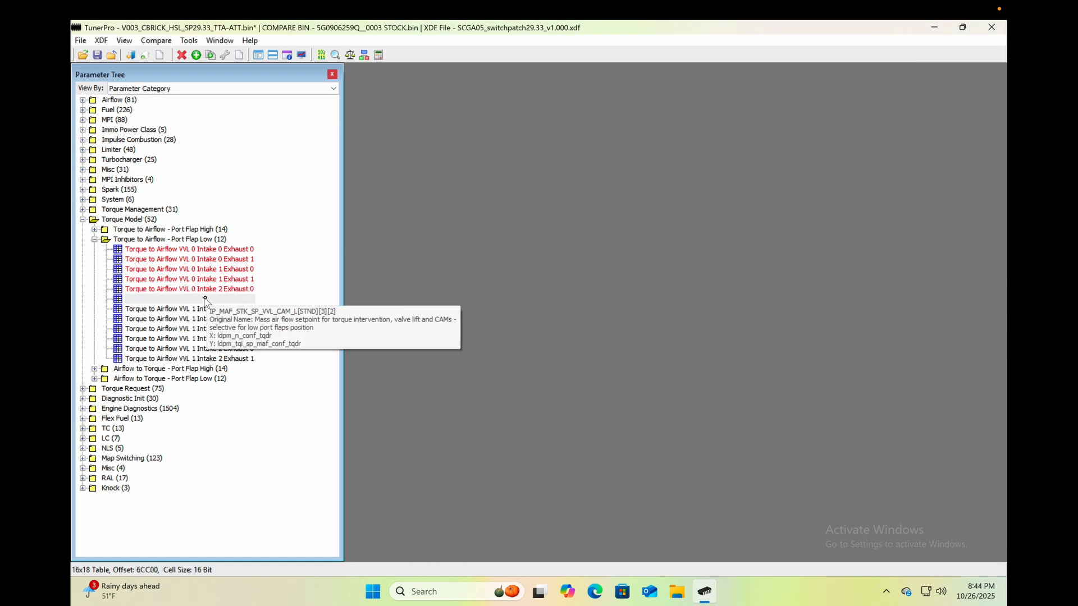
Extend the remaining Port Flap Low tables, raising VVL 1 Intake 0 Exhaust 1 to about 1556 mg/stk at 550 Nm and 1756 mg/stk at 600 Nm
{"action": "double_click", "coordinate": [205, 300]}
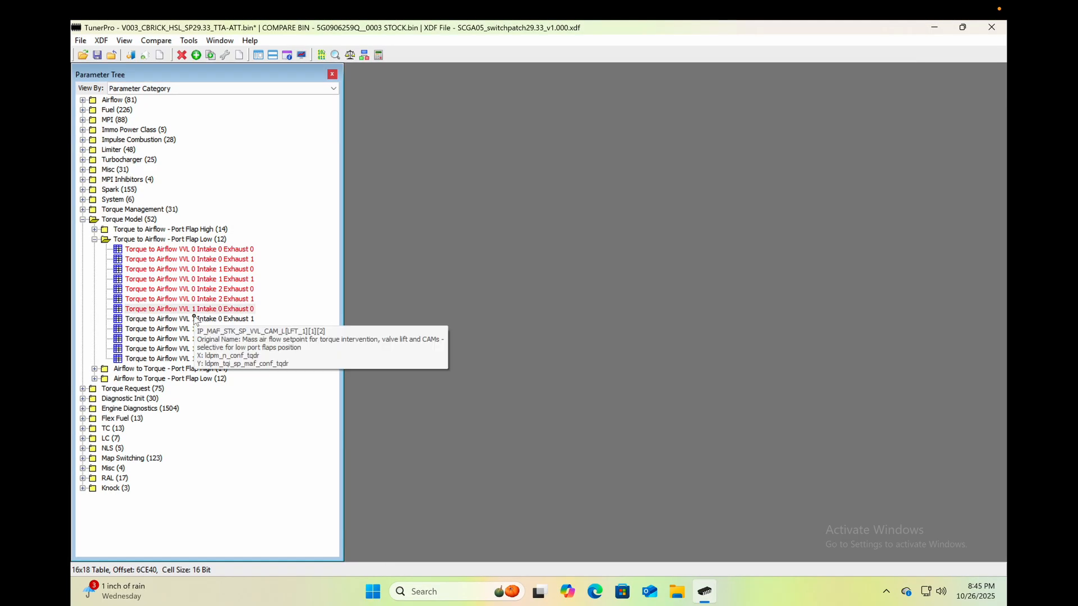
{"action": "double_click", "coordinate": [205, 318]}
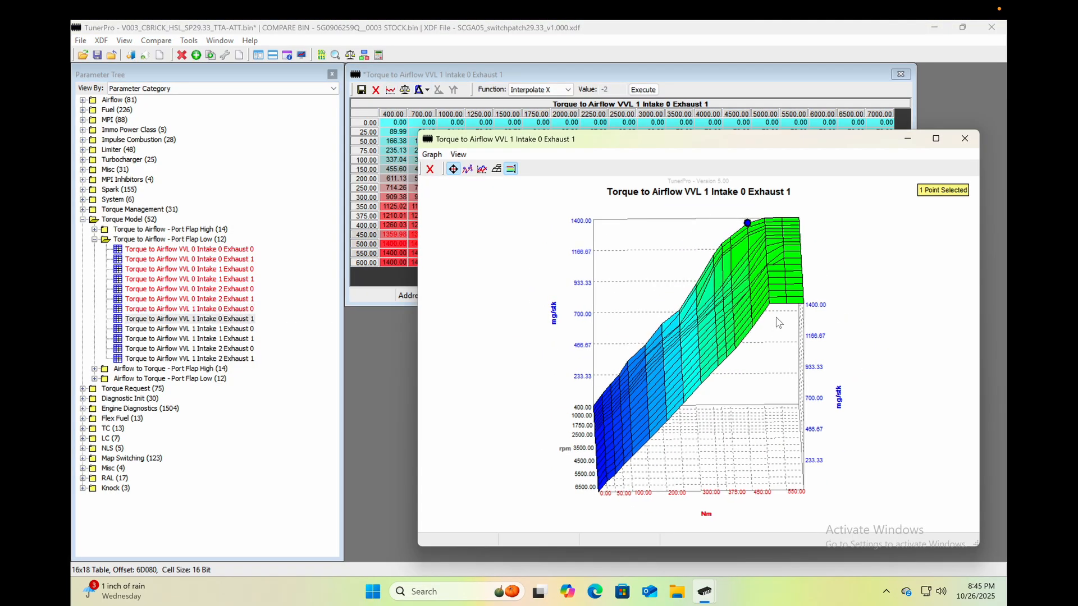
{"action": "left_click_drag", "start_coordinate": [779, 323], "coordinate": [779, 348]}
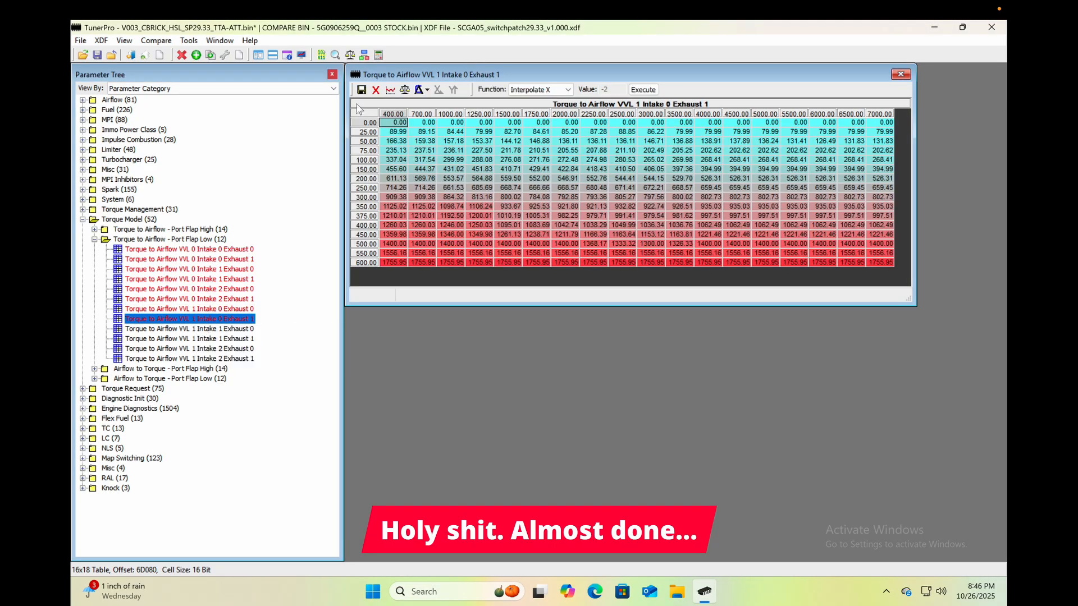
{"action": "left_click_drag", "start_coordinate": [451, 262], "coordinate": [393, 246]}
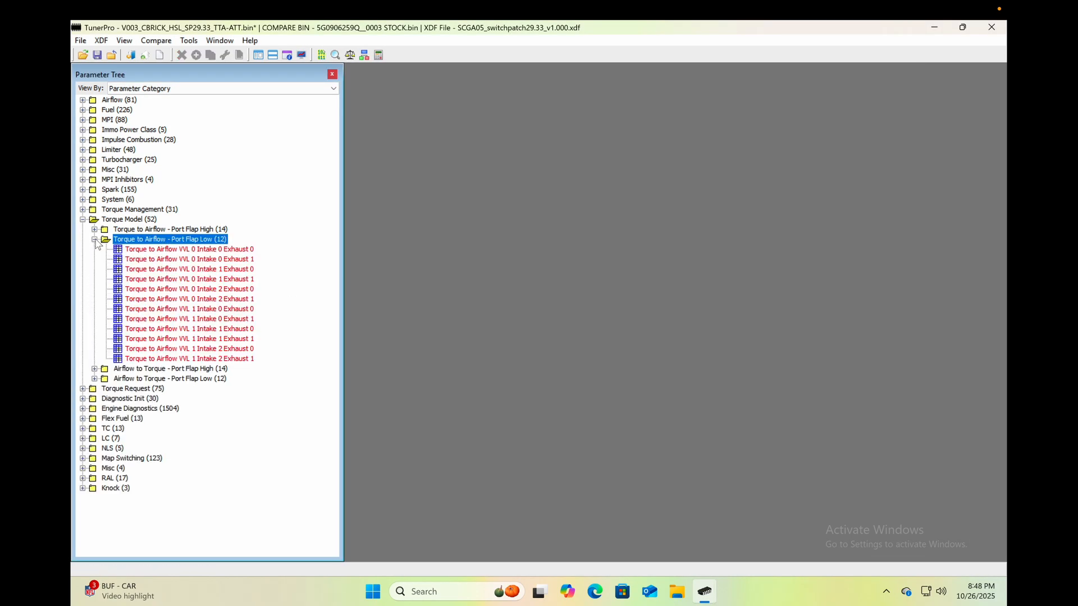
Review the Port Flap High list and the extended VVL 0 Intake 1 Exhaust 0 table, and save the V003 TTA-ATT bin
{"action": "left_click", "coordinate": [95, 229]}
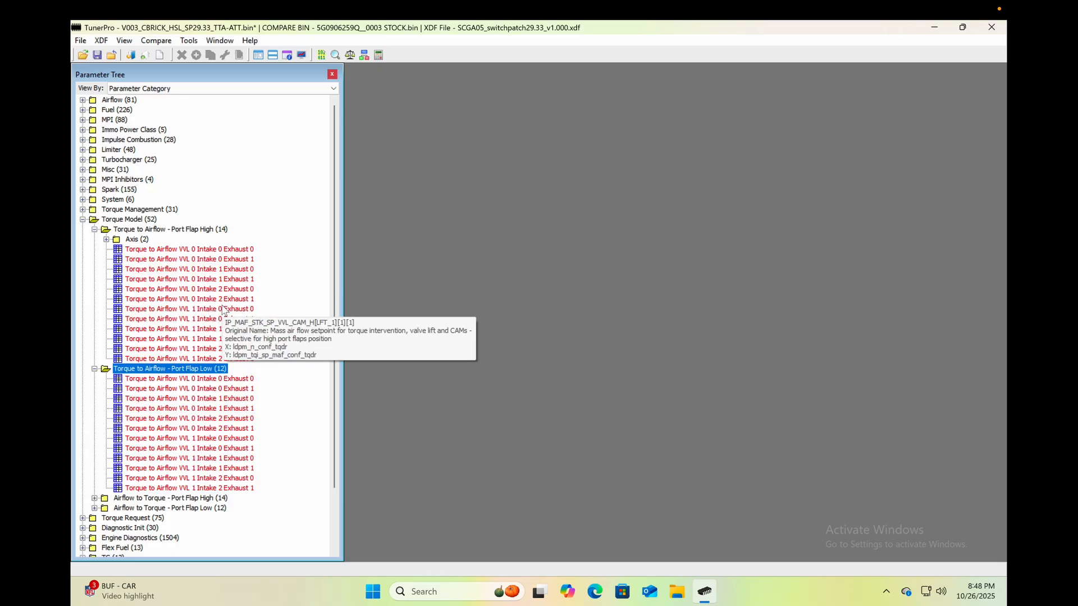
{"action": "left_click", "coordinate": [222, 270]}
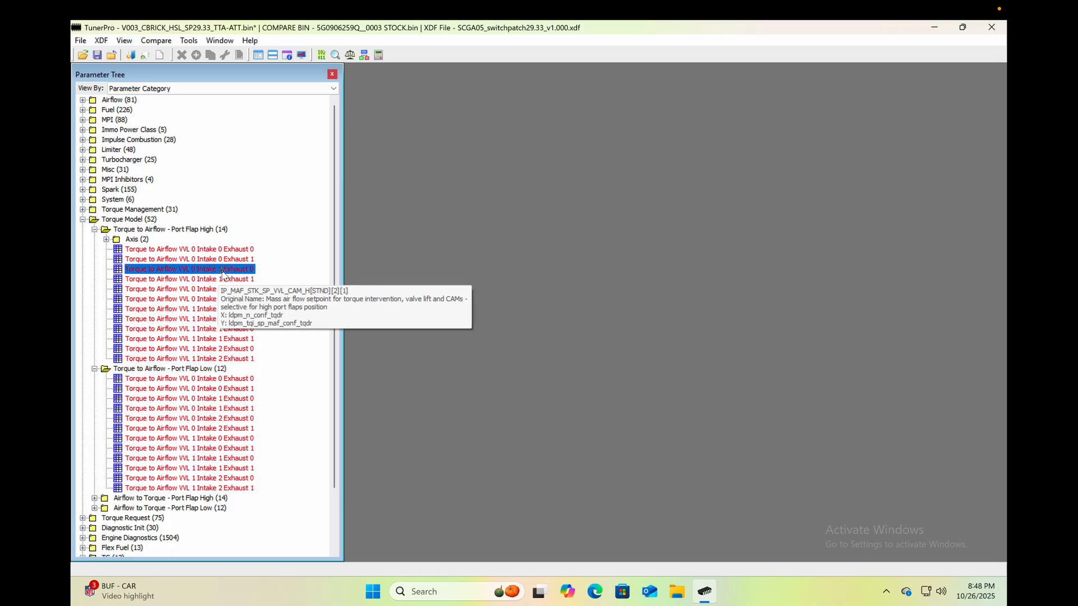
{"action": "double_click", "coordinate": [224, 270]}
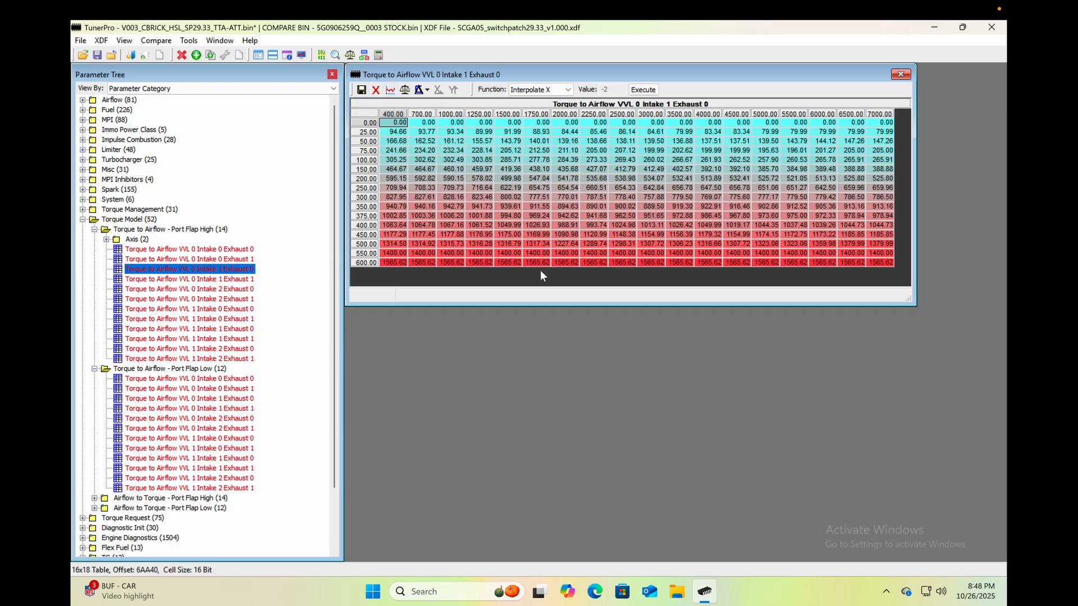
{"action": "left_click", "coordinate": [361, 88]}
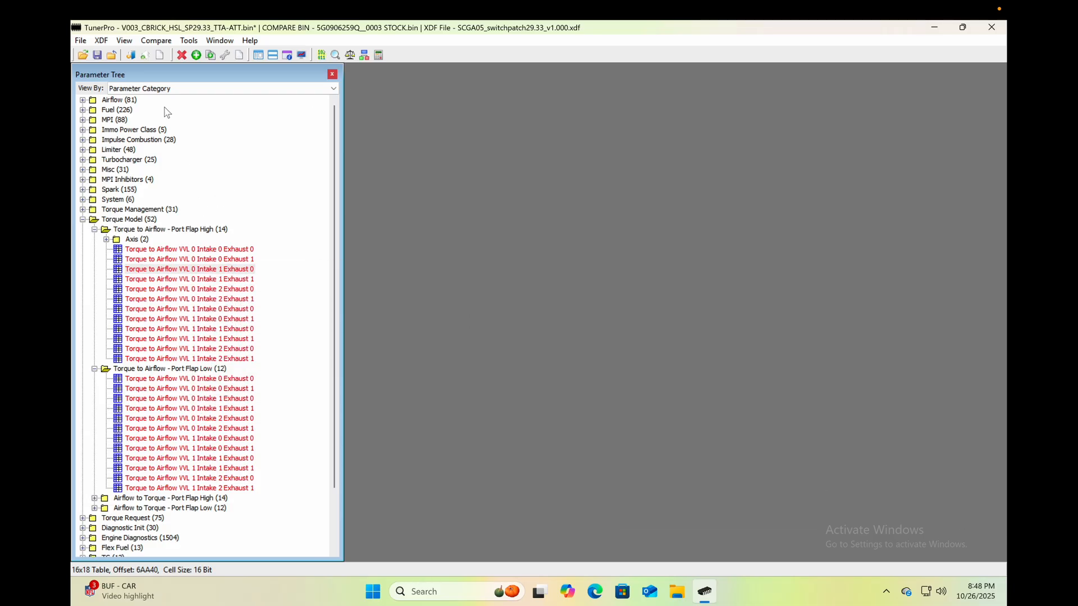
{"action": "left_click", "coordinate": [98, 56]}
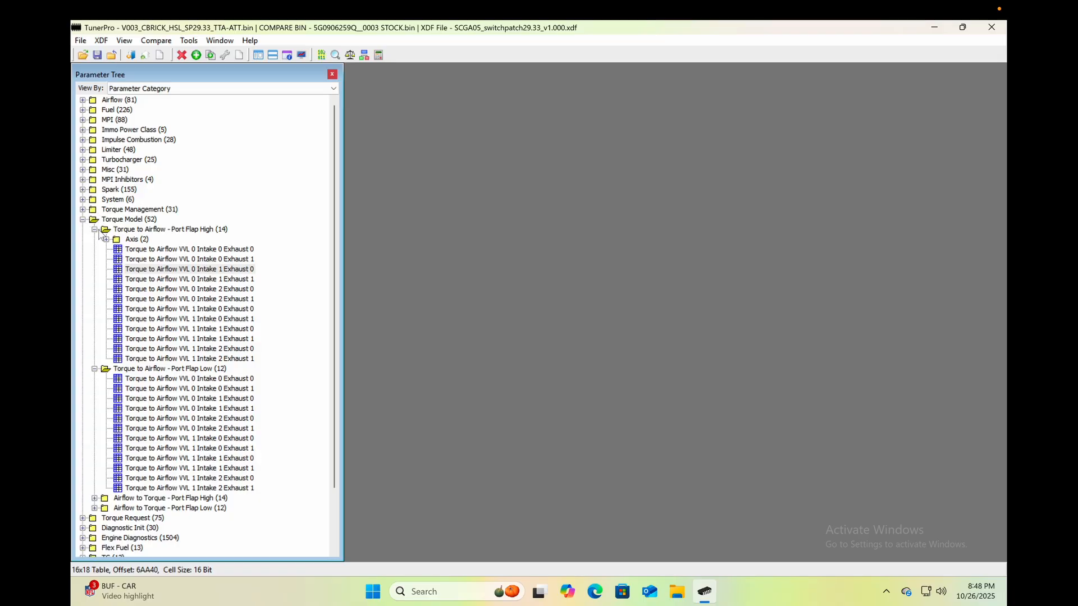
Compare the Port Flap High and Low groups in the Torque Model, and list the Airflow to Torque tables of both
{"action": "left_click", "coordinate": [95, 230]}
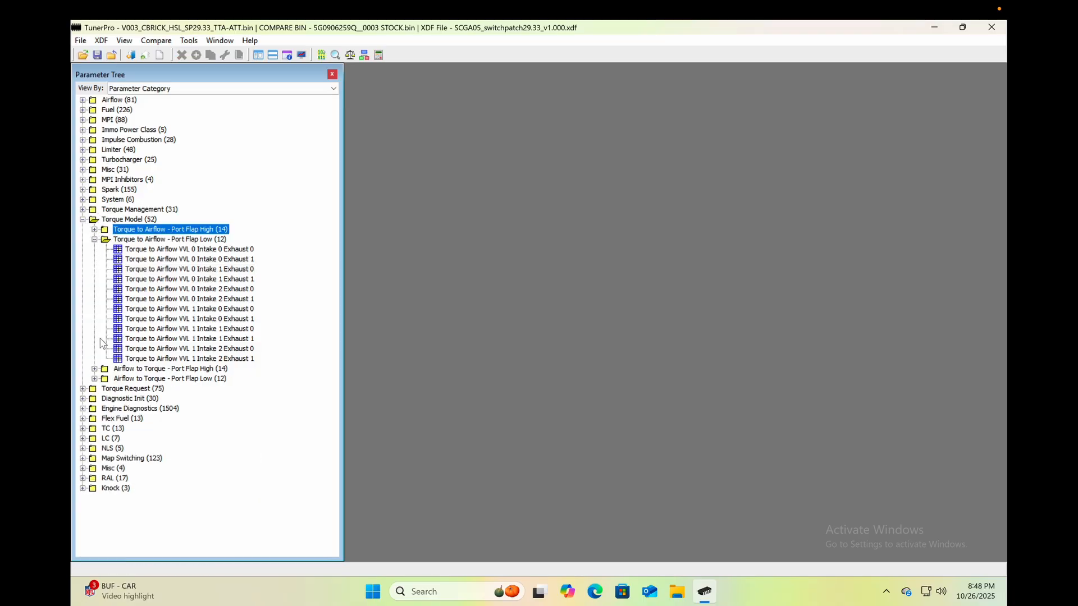
{"action": "left_click", "coordinate": [95, 239]}
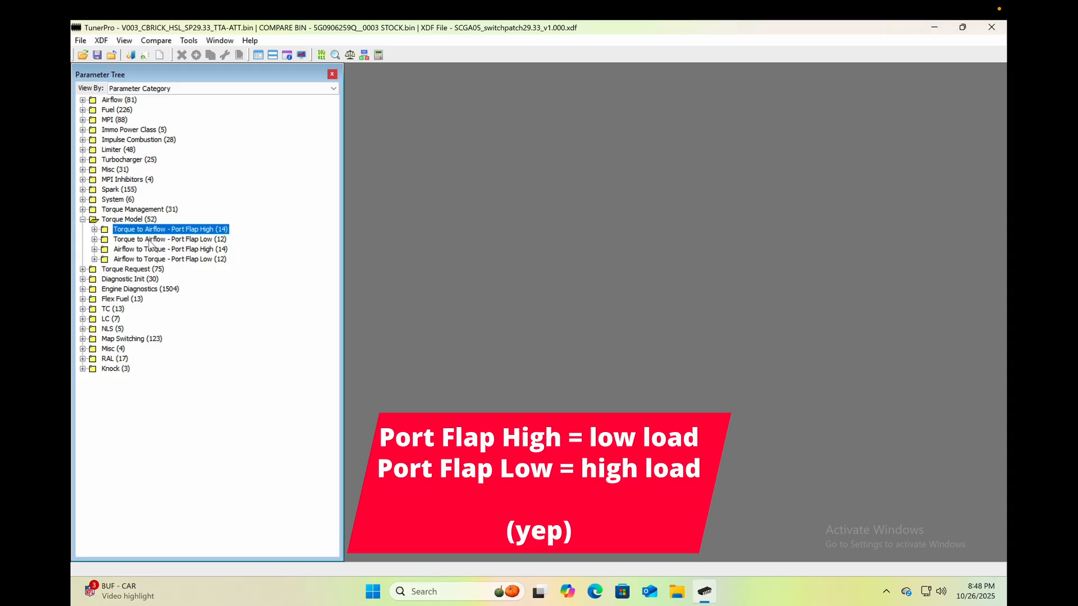
{"action": "left_click", "coordinate": [95, 239]}
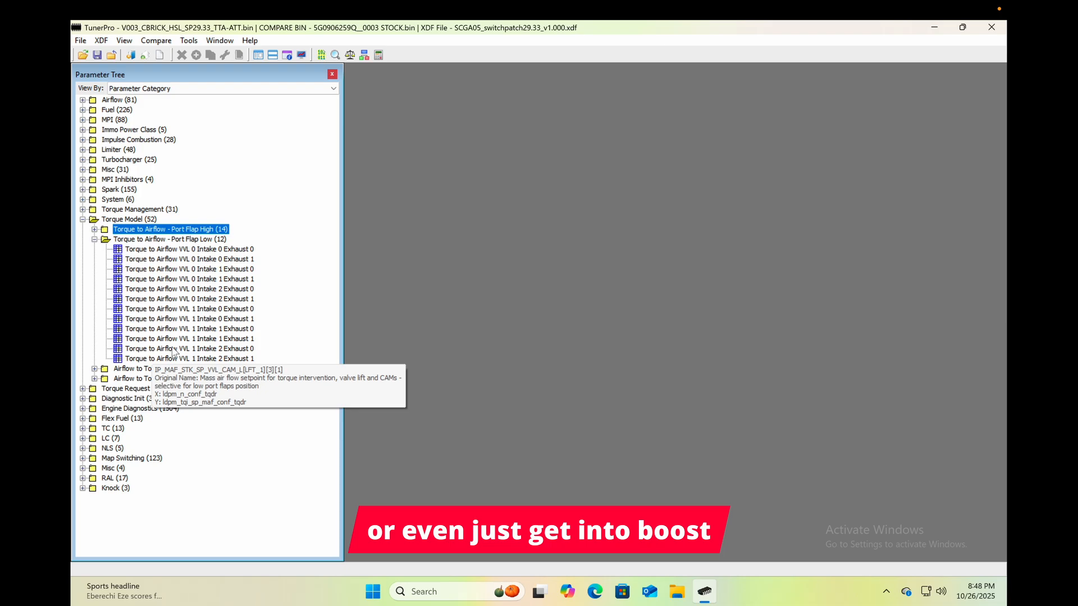
{"action": "left_click", "coordinate": [95, 379]}
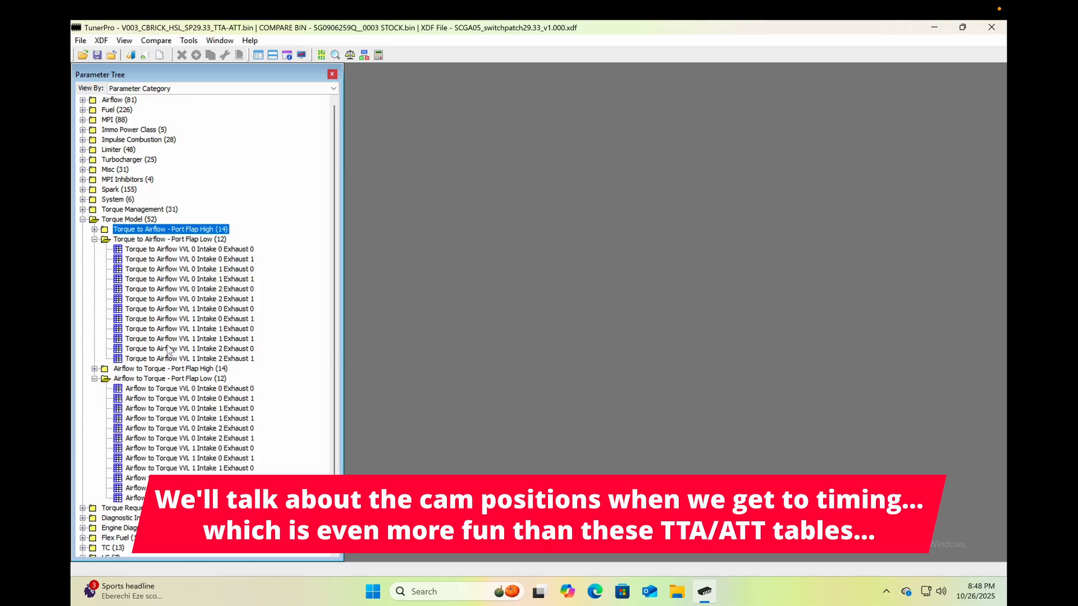
{"action": "left_click", "coordinate": [95, 369]}
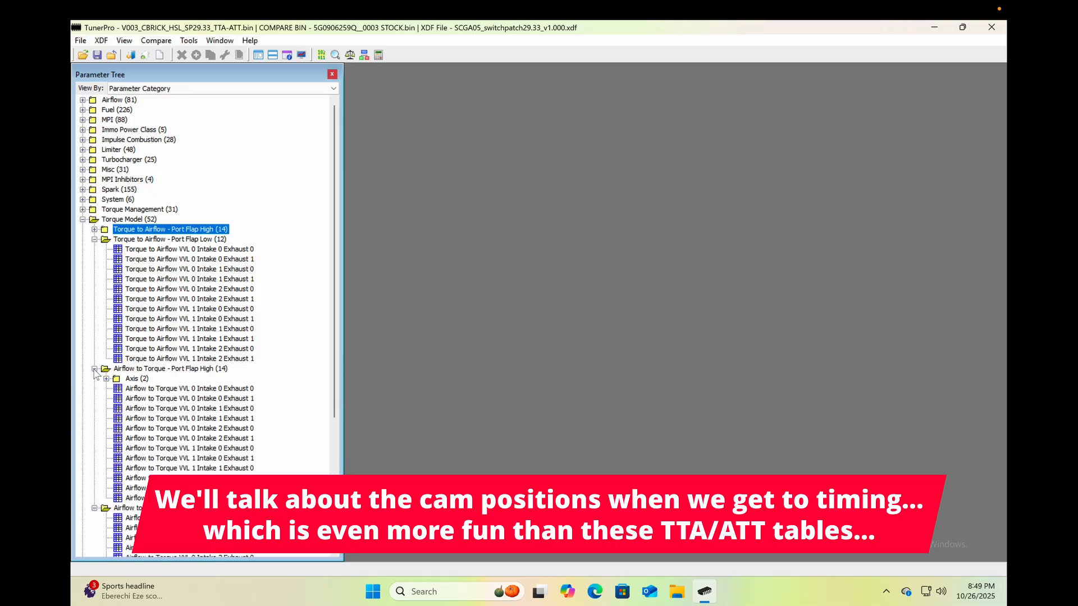
Open the Port Flap High Airflow to Torque VVL 0 Intake 0 Exhaust 0 table and inspect its surface graph
{"action": "scroll", "coordinate": [220, 337], "scroll_direction": "down", "scroll_amount": 1}
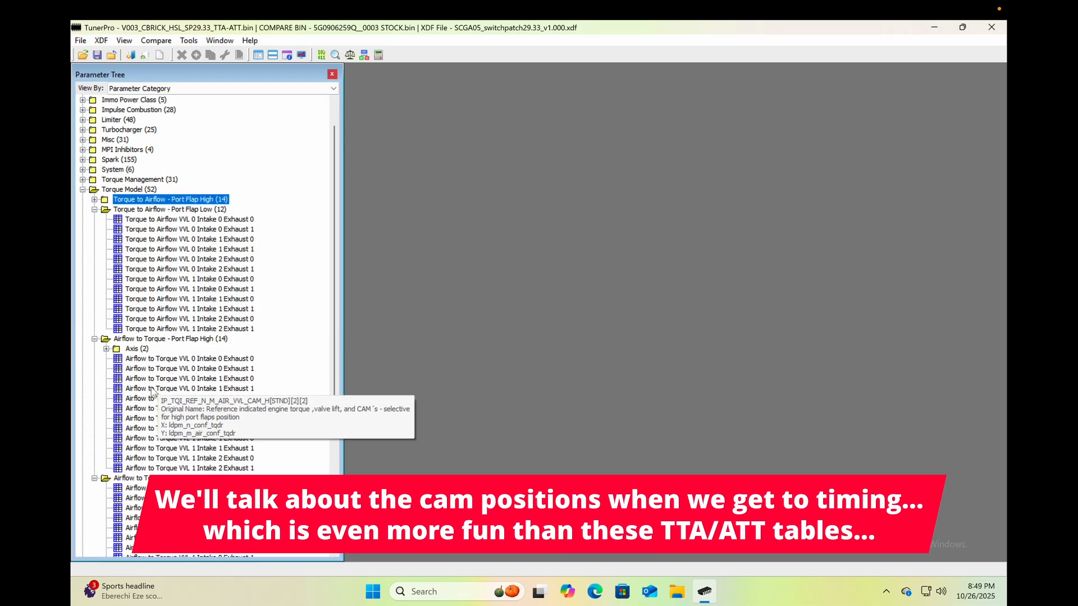
{"action": "double_click", "coordinate": [171, 359]}
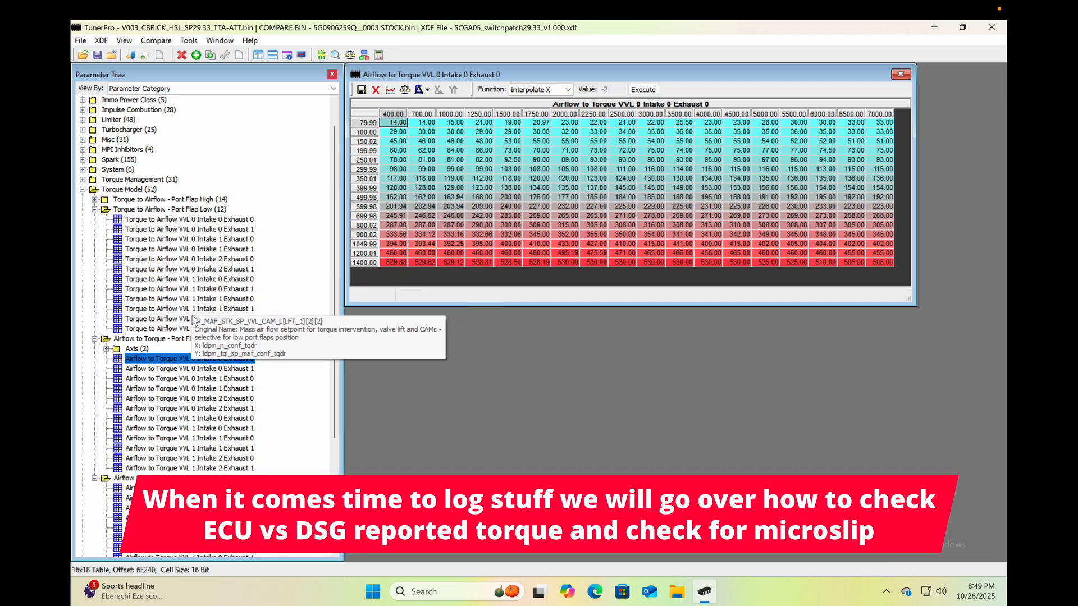
{"action": "left_click", "coordinate": [390, 90]}
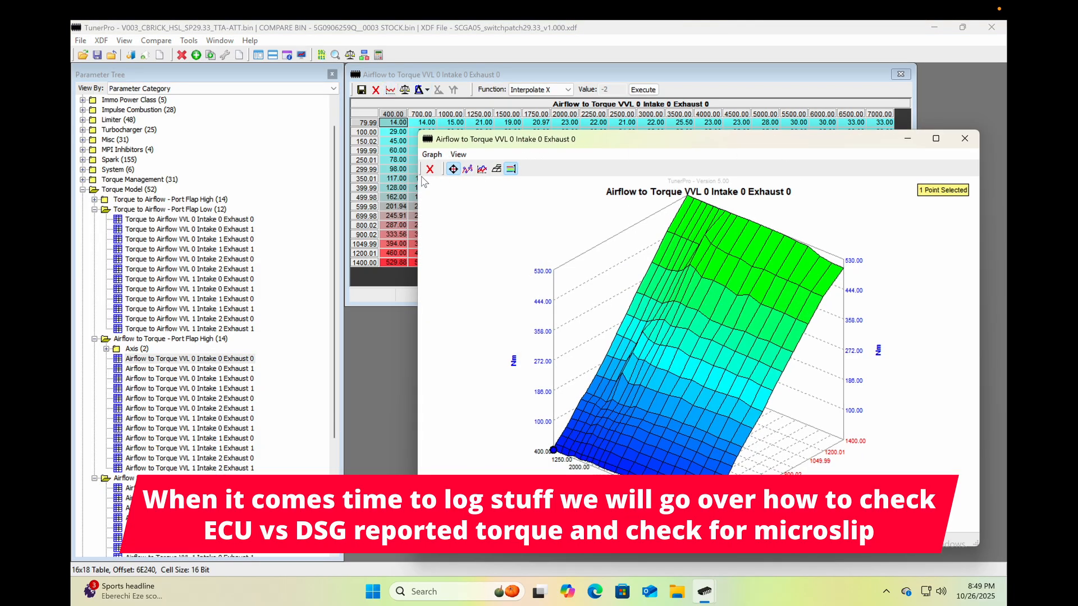
{"action": "left_click", "coordinate": [430, 170]}
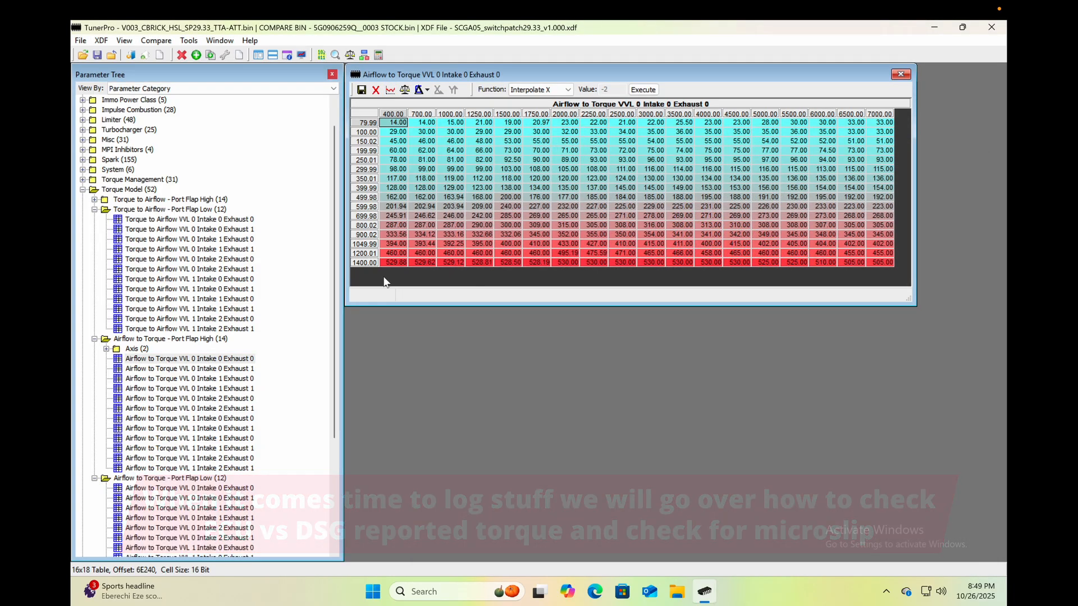
Set every cell of the 900.02 mg/stk row to 0 in the Airflow to Torque VVL 0 Intake 0 Exhaust 0 table
{"action": "left_click", "coordinate": [397, 233]}
{"action": "key", "text": "shift+Right"}
{"action": "key", "text": "shift+Right"}
{"action": "key", "text": "shift+Right"}
{"action": "key", "text": "shift+Right"}
{"action": "key", "text": "shift+Right"}
{"action": "key", "text": "shift+Right"}
{"action": "key", "text": "shift+Right"}
{"action": "key", "text": "shift+Right"}
{"action": "key", "text": "shift+Right"}
{"action": "key", "text": "shift+Right"}
{"action": "key", "text": "shift+Right"}
{"action": "key", "text": "shift+Right"}
{"action": "key", "text": "shift+Right"}
{"action": "key", "text": "shift+Right"}
{"action": "key", "text": "shift+Right"}
{"action": "key", "text": "shift+Right"}
{"action": "key", "text": "shift+Right"}
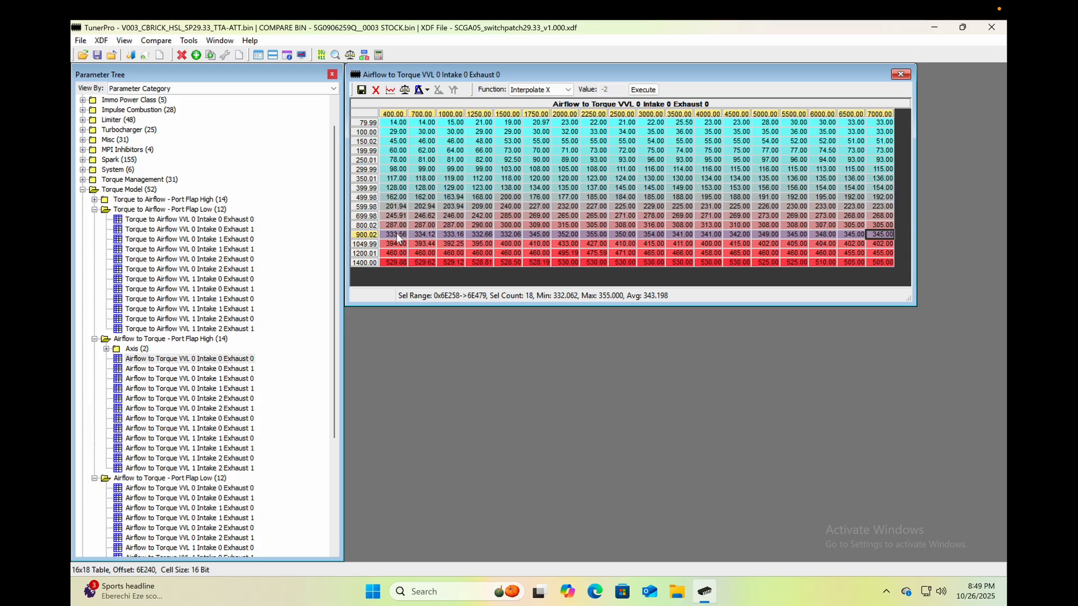
{"action": "type", "text": "0"}
{"action": "key", "text": "Return"}
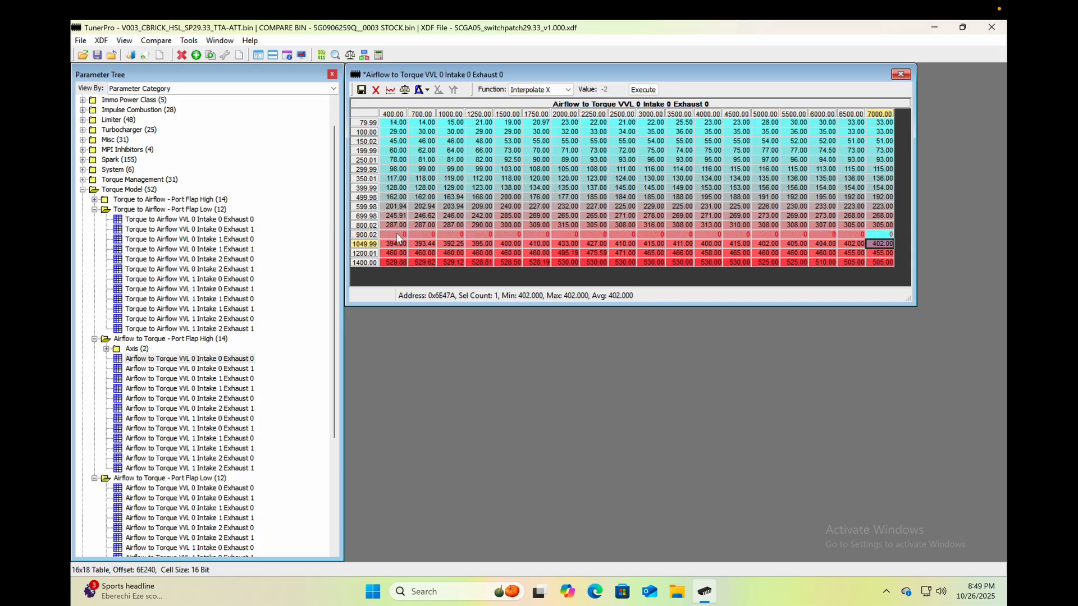
Copy the 1049.99, 1200.01 and 1400 mg/stk rows and paste them one row up, starting at the 900.02 row
{"action": "left_click", "coordinate": [393, 242]}
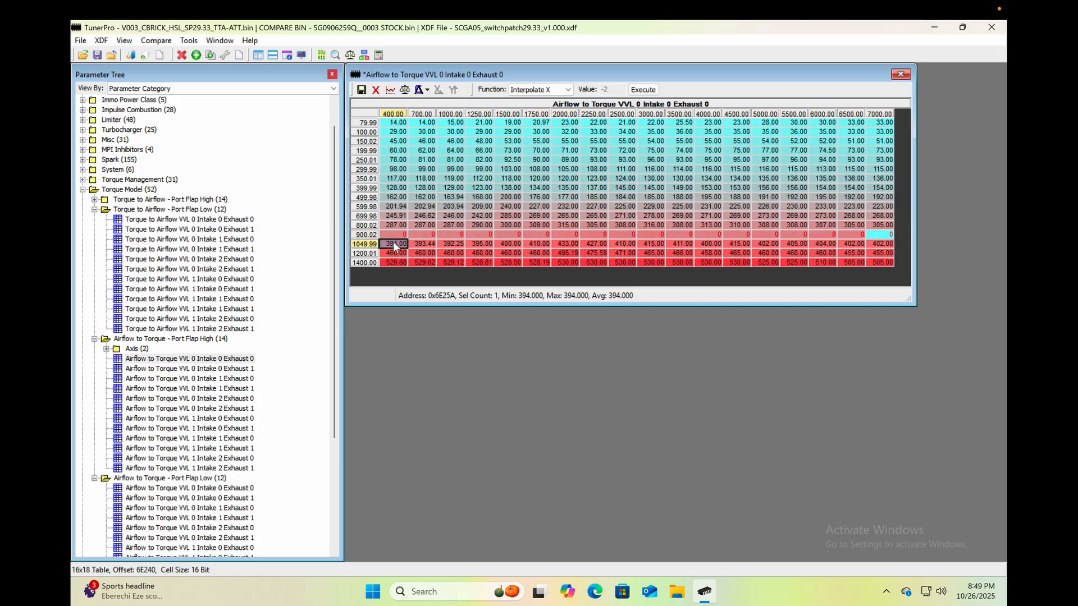
{"action": "key", "text": "shift+Down"}
{"action": "key", "text": "shift+Down"}
{"action": "key", "text": "shift+Right"}
{"action": "key", "text": "shift+Right"}
{"action": "key", "text": "shift+Right"}
{"action": "key", "text": "shift+Right"}
{"action": "key", "text": "shift+Right"}
{"action": "key", "text": "shift+Right"}
{"action": "key", "text": "shift+Right"}
{"action": "key", "text": "shift+Right"}
{"action": "key", "text": "shift+Right"}
{"action": "key", "text": "shift+Right"}
{"action": "key", "text": "shift+Right"}
{"action": "key", "text": "shift+Right"}
{"action": "key", "text": "shift+Right"}
{"action": "key", "text": "shift+Right"}
{"action": "key", "text": "shift+Right"}
{"action": "key", "text": "shift+Right"}
{"action": "key", "text": "shift+Right"}
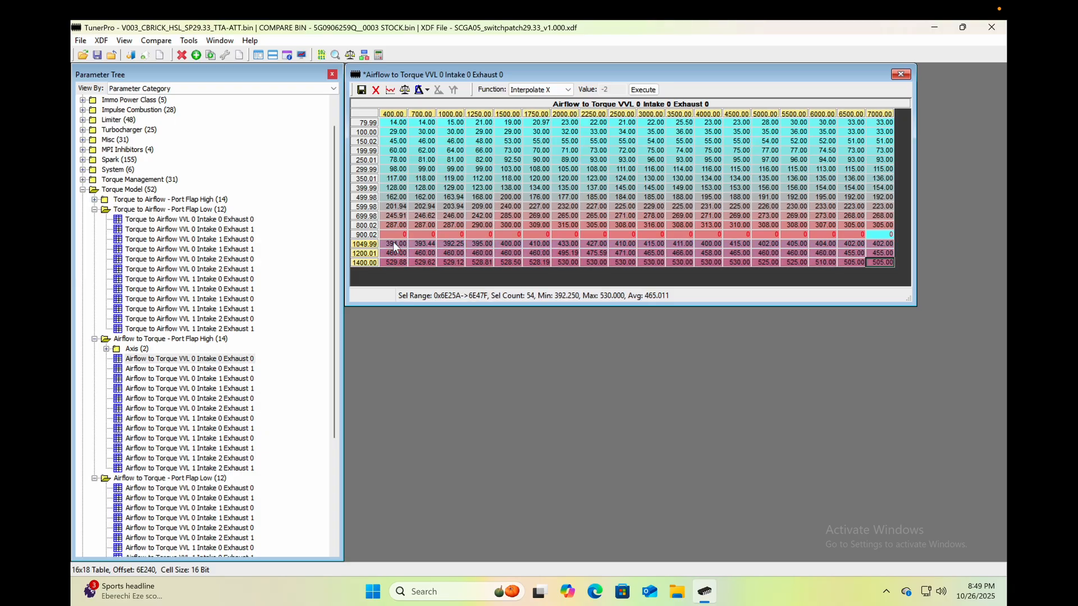
{"action": "left_click", "coordinate": [395, 234]}
{"action": "key", "text": "ctrl+v"}
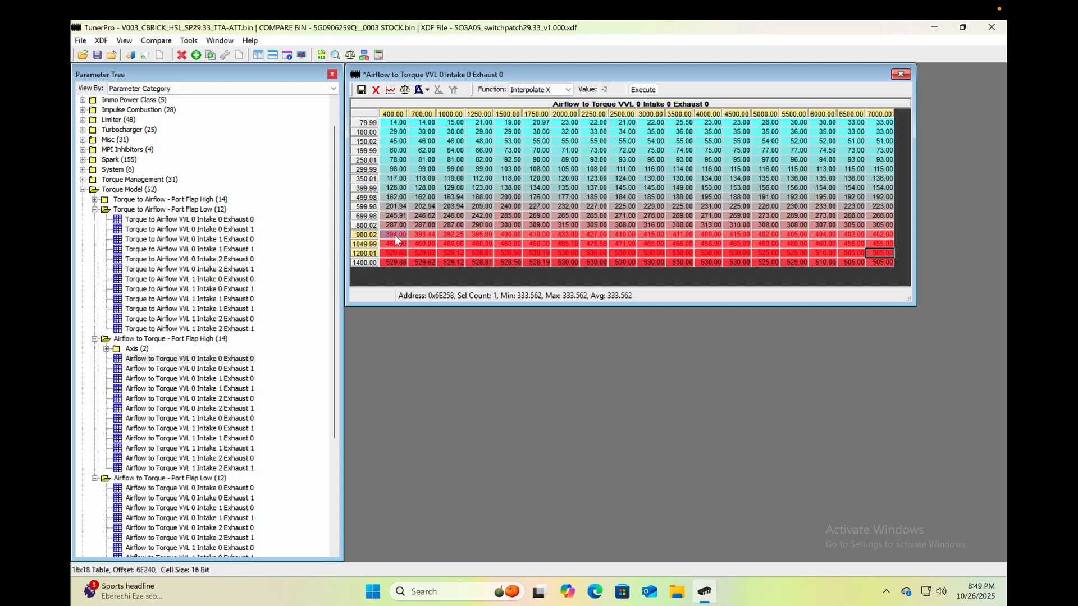
Relabel the last four mg/stk axis values as 1049.99, 1200.01, 1400 and 1800
{"action": "left_click", "coordinate": [370, 236]}
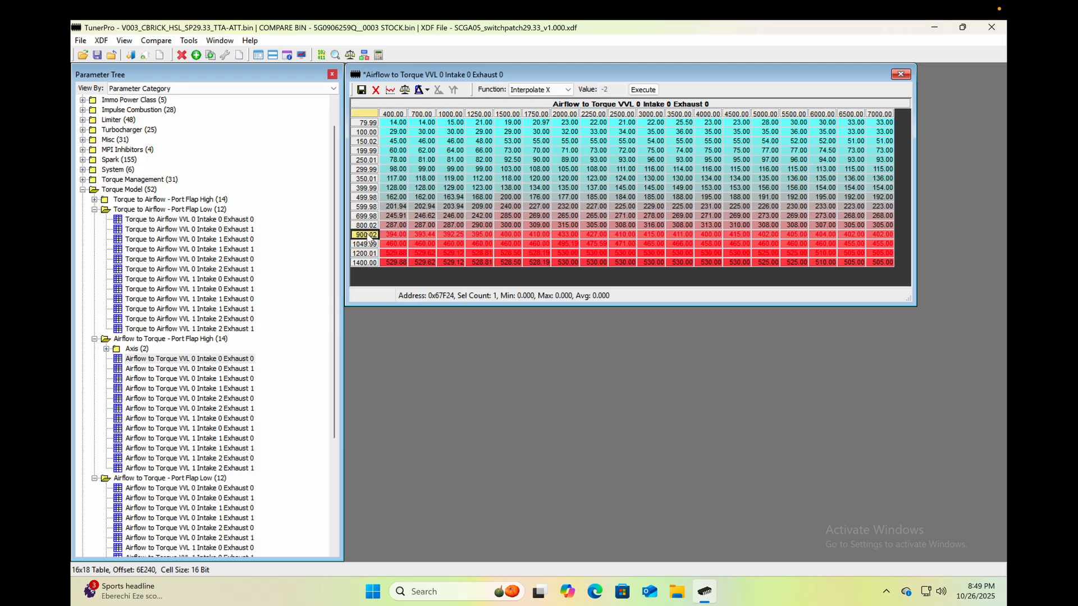
{"action": "key", "text": "BackSpace"}
{"action": "type", "text": "1049.99"}
{"action": "key", "text": "Return"}
{"action": "key", "text": "BackSpace"}
{"action": "type", "text": "1200.01"}
{"action": "key", "text": "Return"}
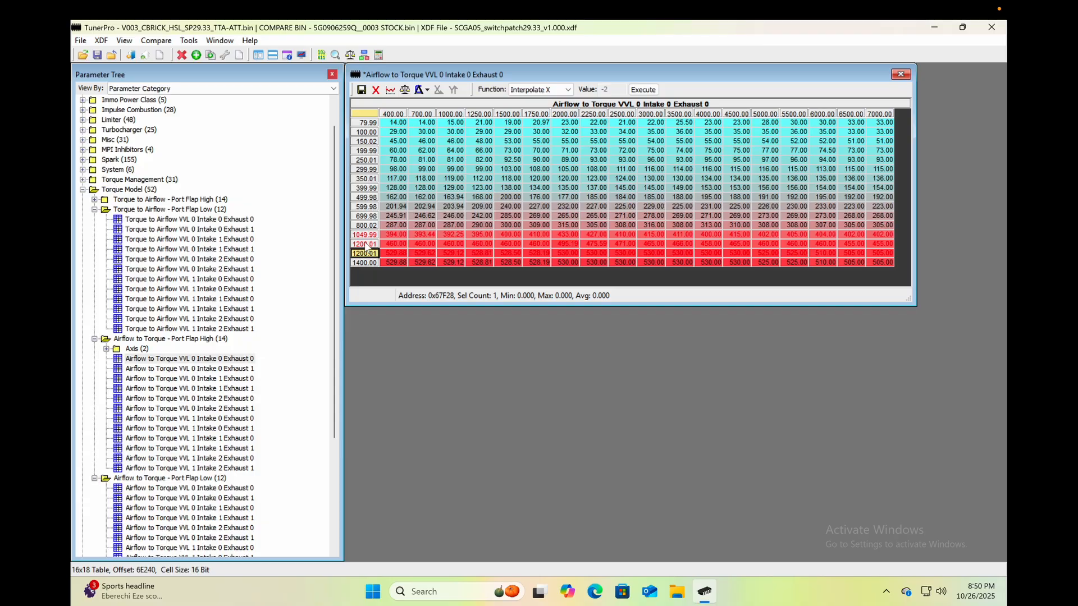
{"action": "key", "text": "BackSpace"}
{"action": "type", "text": "1400"}
{"action": "key", "text": "Return"}
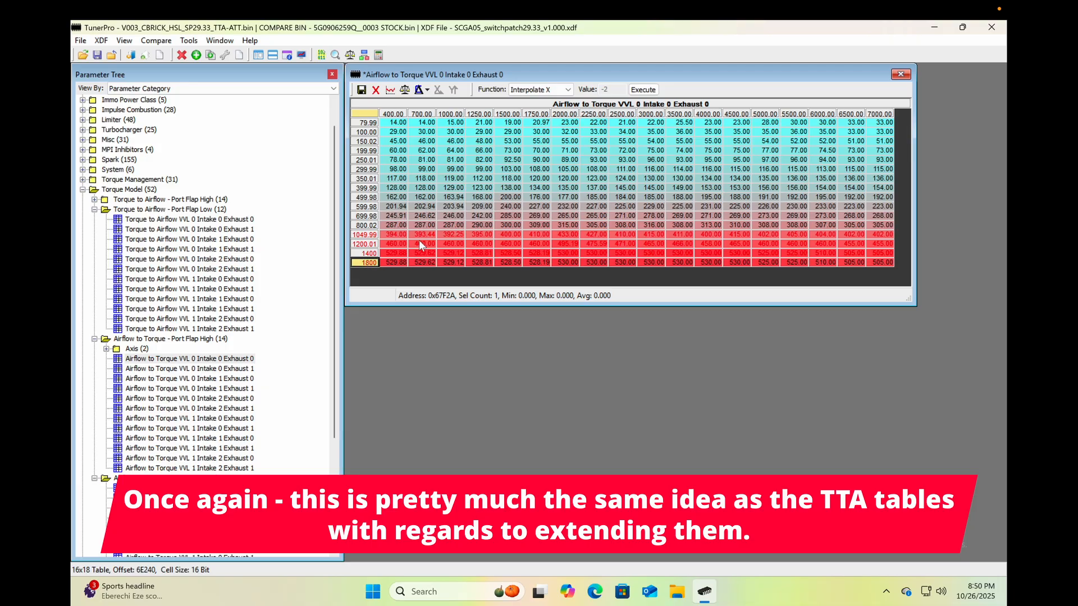
Raise all points of the 1800 mg/stk row on the surface graph to continue the slope, and commit the table
{"action": "left_click", "coordinate": [392, 92]}
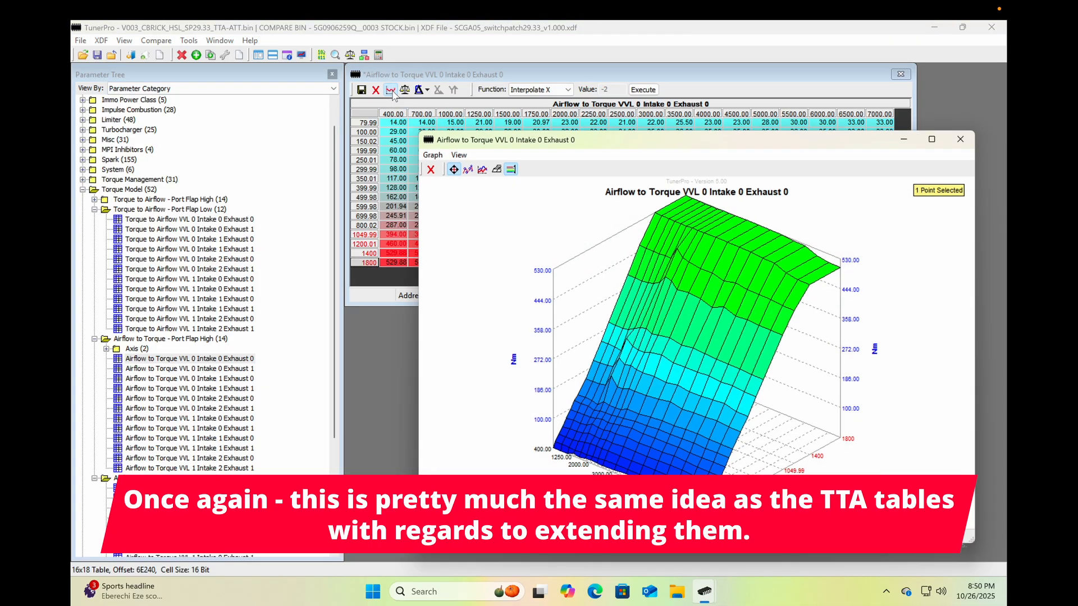
{"action": "left_click_drag", "start_coordinate": [714, 316], "coordinate": [773, 337]}
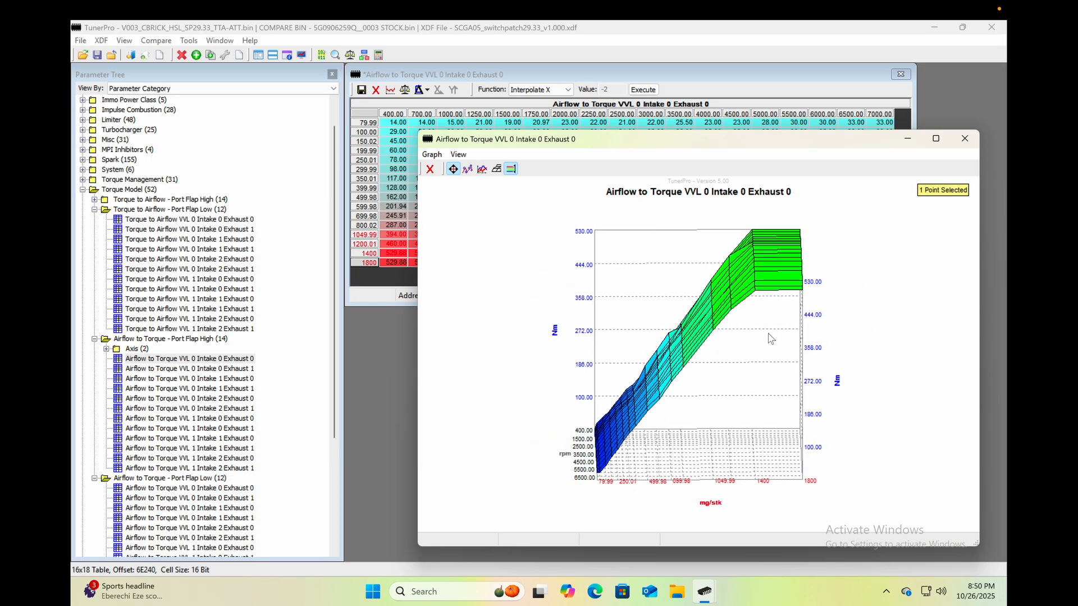
{"action": "left_click_drag", "start_coordinate": [784, 297], "coordinate": [806, 210]}
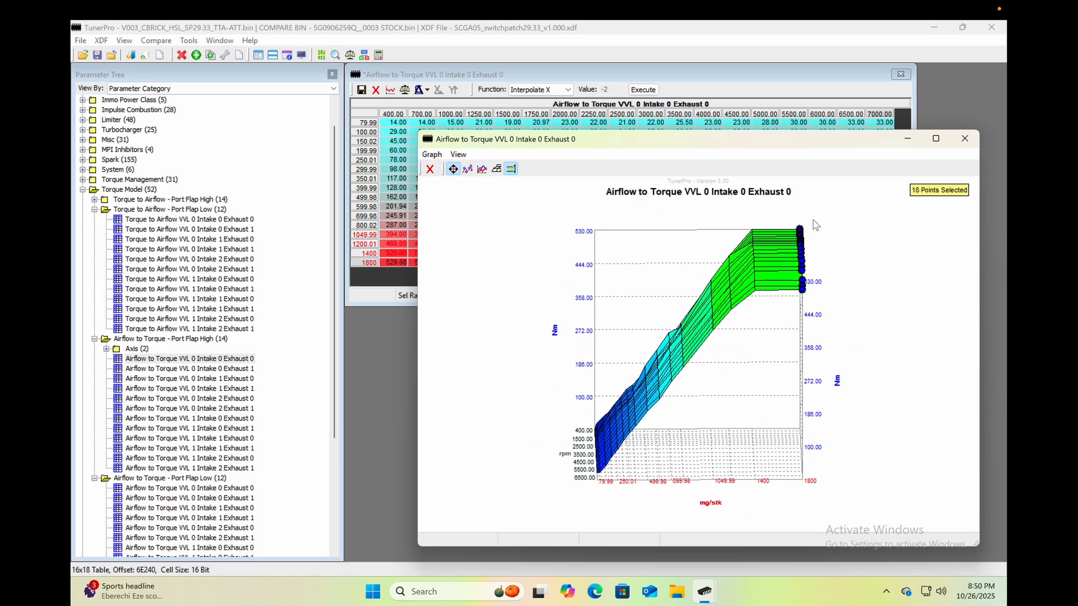
{"action": "left_click_drag", "start_coordinate": [801, 257], "coordinate": [810, 212]}
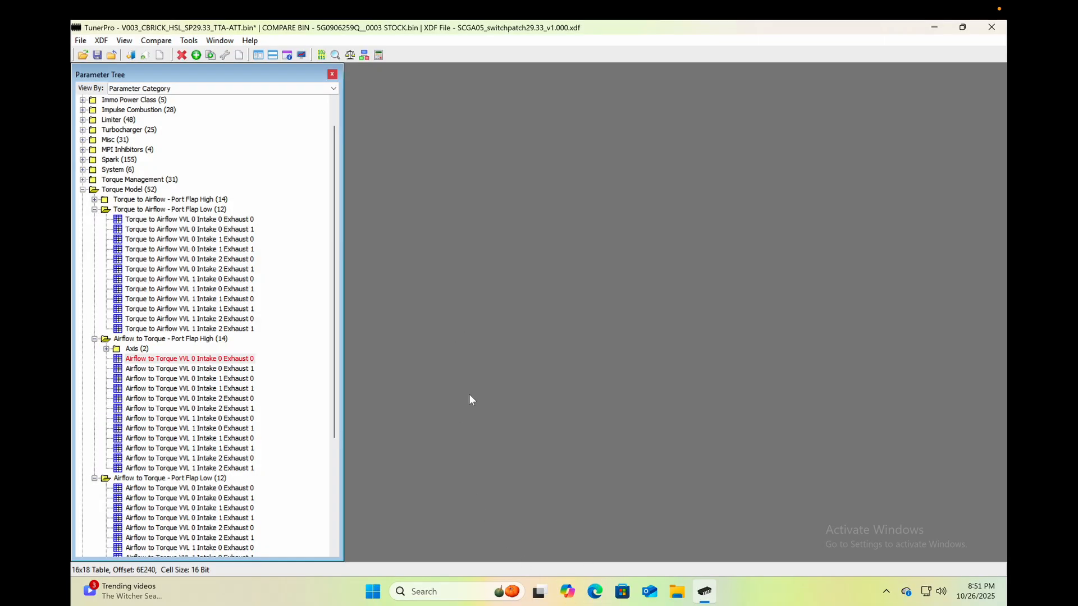
Switch to the ECU Tuning - Basics guide in Safari and read how the Airflow to Torque tables should be extended
{"action": "key", "text": "ctrl+Left"}
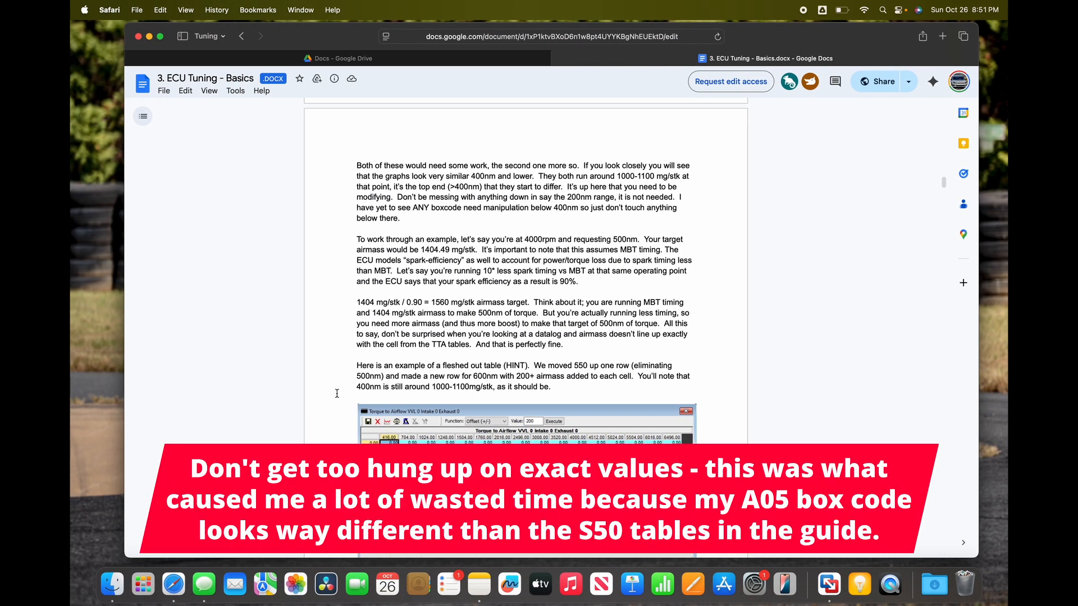
{"action": "scroll", "coordinate": [336, 394], "scroll_direction": "down", "scroll_amount": 20}
{"action": "scroll", "coordinate": [336, 393], "scroll_direction": "down", "scroll_amount": 5}
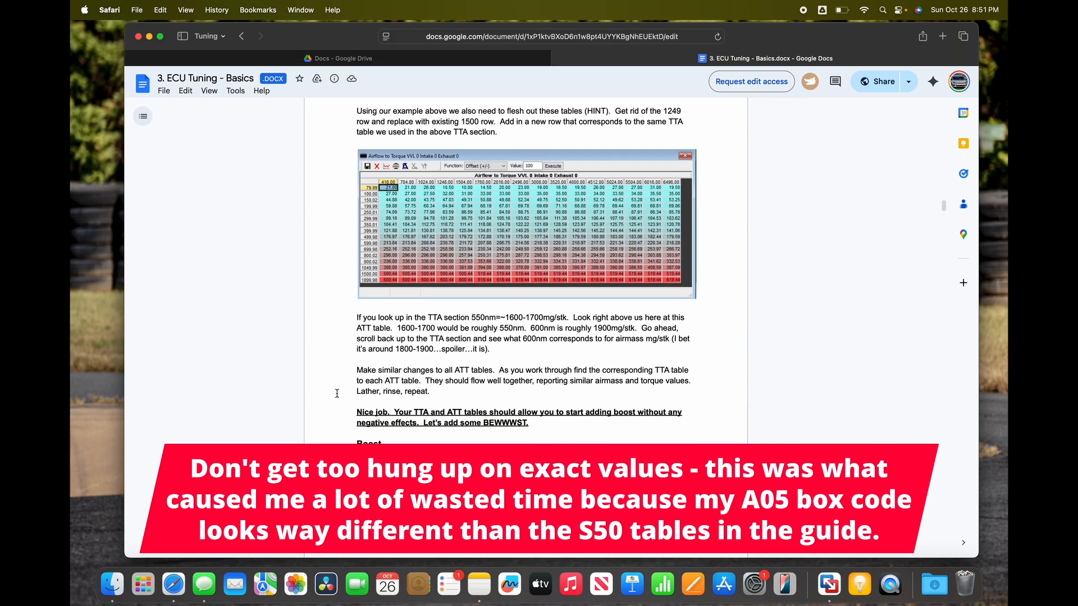
{"action": "scroll", "coordinate": [337, 394], "scroll_direction": "down", "scroll_amount": 2}
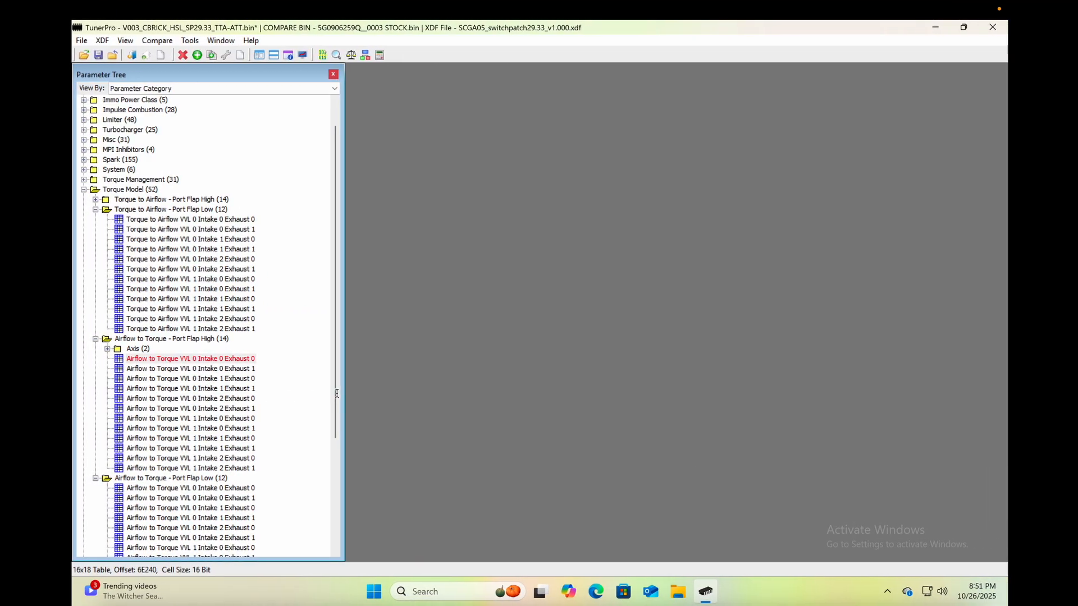
Back in TunerPro, shift the last three rows of Airflow to Torque VVL 0 Intake 0 Exhaust 1 up one, starting at 1049.99 mg/stk
{"action": "double_click", "coordinate": [199, 369]}
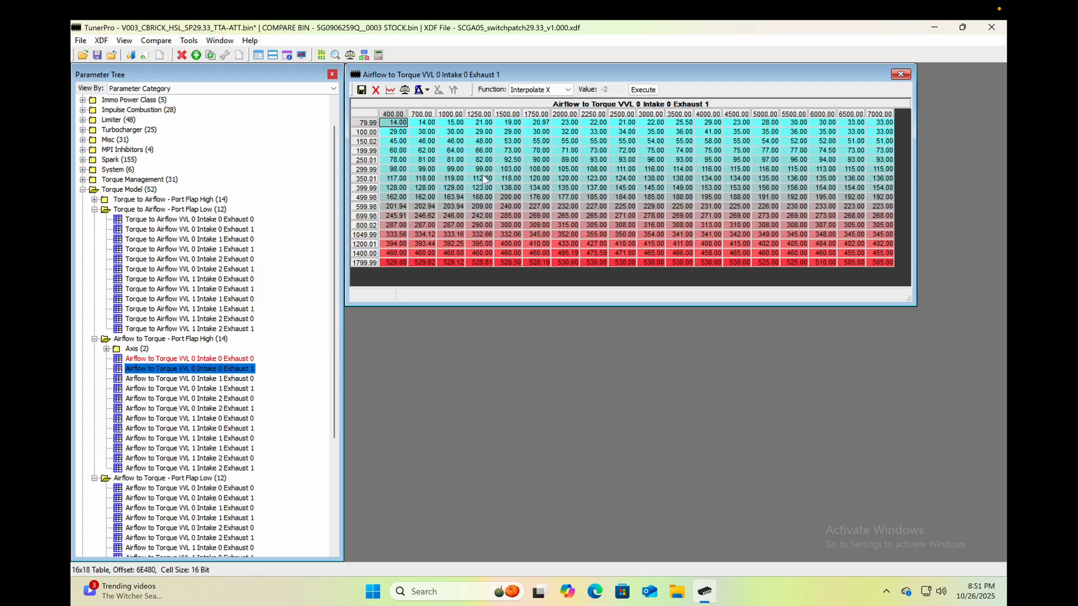
{"action": "left_click", "coordinate": [402, 242]}
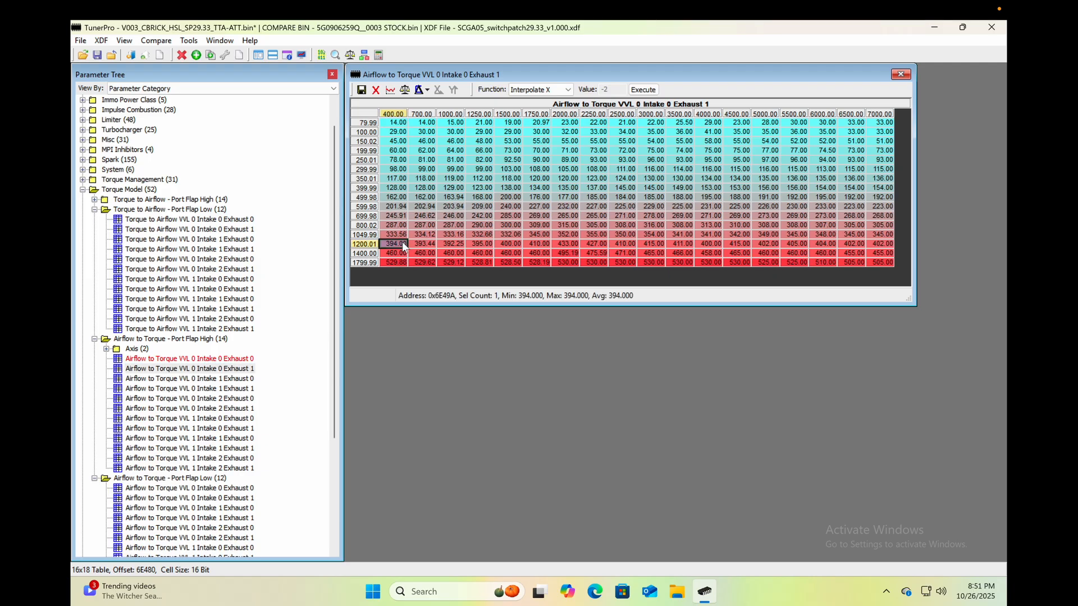
{"action": "key", "text": "shift+Down"}
{"action": "key", "text": "shift+Down"}
{"action": "key", "text": "shift+Right"}
{"action": "key", "text": "shift+Right"}
{"action": "key", "text": "shift+Right"}
{"action": "key", "text": "shift+Right"}
{"action": "key", "text": "shift+Right"}
{"action": "key", "text": "shift+Right"}
{"action": "key", "text": "shift+Right"}
{"action": "key", "text": "shift+Right"}
{"action": "key", "text": "shift+Right"}
{"action": "key", "text": "shift+Right"}
{"action": "key", "text": "shift+Right"}
{"action": "key", "text": "shift+Right"}
{"action": "key", "text": "shift+Right"}
{"action": "key", "text": "shift+Right"}
{"action": "key", "text": "shift+Right"}
{"action": "key", "text": "shift+Right"}
{"action": "key", "text": "shift+Right"}
{"action": "key", "text": "ctrl+c"}
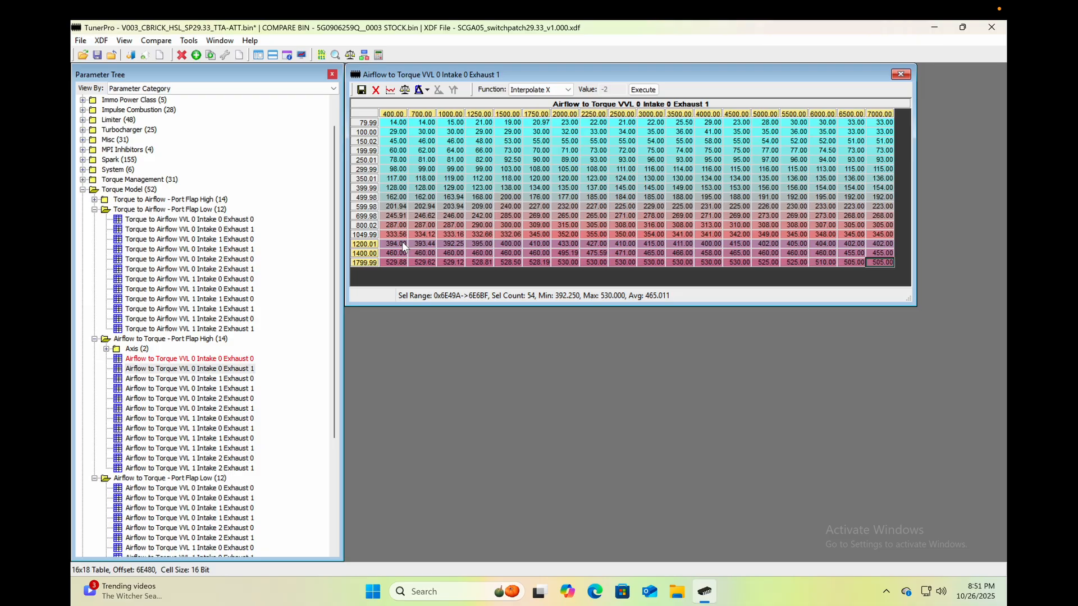
{"action": "left_click", "coordinate": [401, 234]}
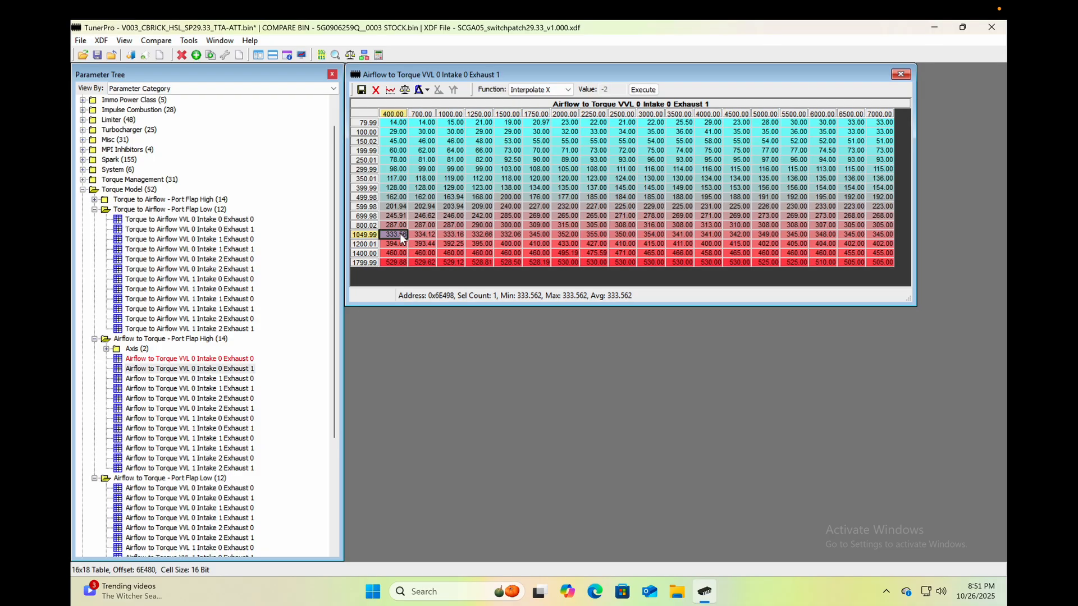
{"action": "key", "text": "ctrl+v"}
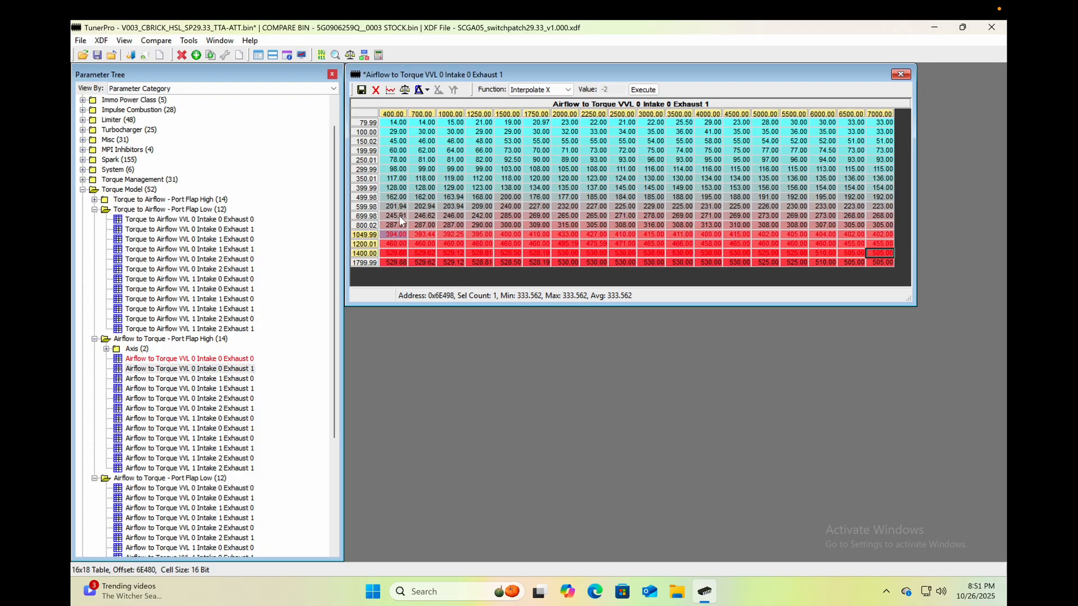
Raise the 1799.99 mg/stk row of VVL 0 Intake 0 Exhaust 1 to a peak of about 648 Nm and commit the table
{"action": "left_click", "coordinate": [390, 90]}
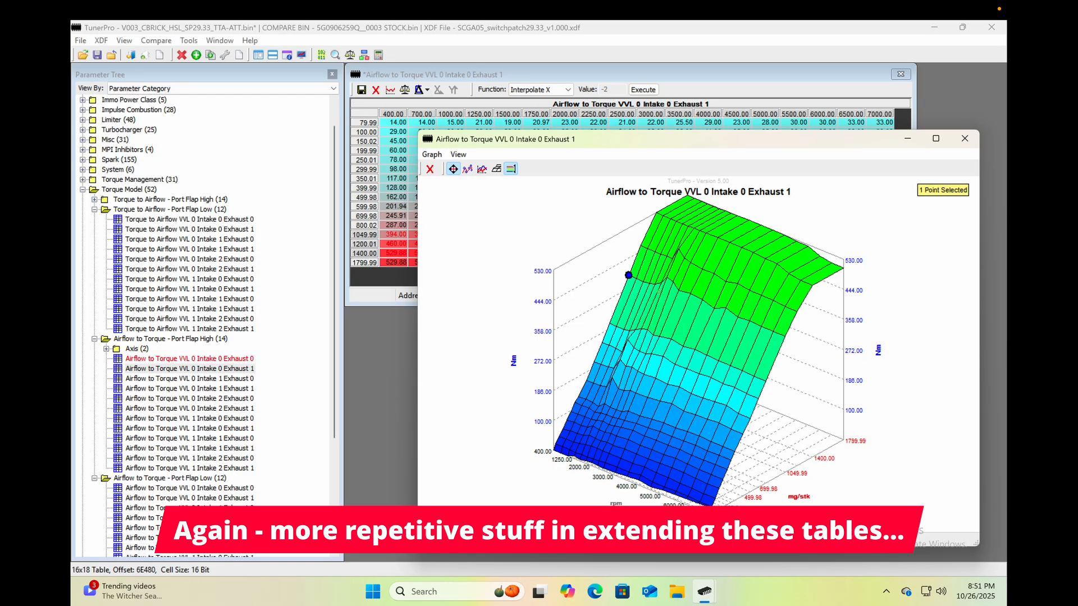
{"action": "left_click_drag", "start_coordinate": [730, 348], "coordinate": [626, 317]}
{"action": "left_click_drag", "start_coordinate": [785, 325], "coordinate": [823, 218]}
{"action": "left_click", "coordinate": [871, 275]}
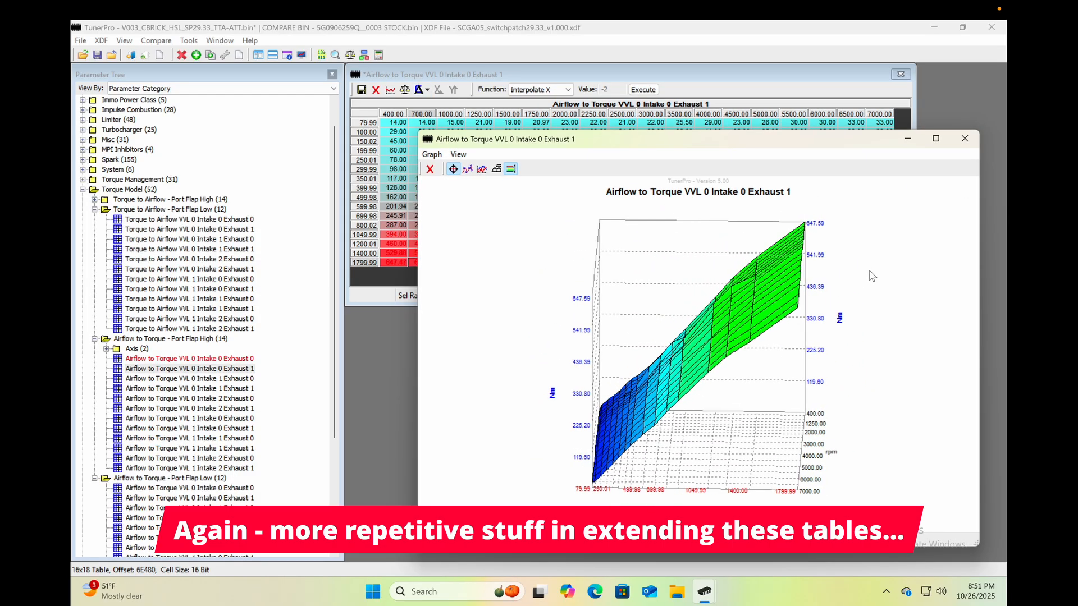
{"action": "left_click", "coordinate": [430, 169]}
{"action": "left_click", "coordinate": [362, 90]}
In Airflow to Torque VVL 0 Intake 1 Exhaust 0, shift the last three rows up one, extend the 1799.99 mg/stk row and commit
{"action": "double_click", "coordinate": [193, 380]}
{"action": "left_click_drag", "start_coordinate": [398, 244], "coordinate": [881, 262]}
{"action": "key", "text": "ctrl+c"}
{"action": "left_click", "coordinate": [400, 234]}
{"action": "key", "text": "ctrl+v"}
{"action": "left_click", "coordinate": [390, 90]}
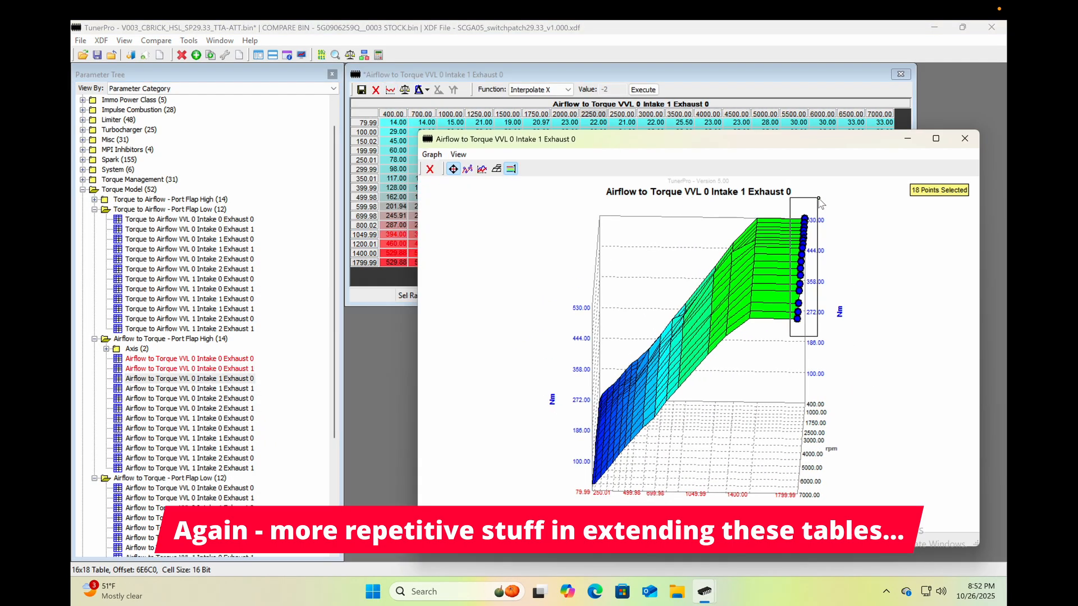
{"action": "left_click", "coordinate": [431, 169]}
{"action": "left_click", "coordinate": [362, 91]}
In VVL 0 Intake 1 Exhaust 1, shift the last three rows up, raise 1799.99 mg/stk to a peak of about 638 Nm and commit
{"action": "double_click", "coordinate": [191, 388]}
{"action": "mouse_move", "coordinate": [398, 244]}
{"action": "left_mouse_down"}
{"action": "mouse_move", "coordinate": [419, 260]}
{"action": "mouse_move", "coordinate": [880, 262]}
{"action": "left_mouse_up"}
{"action": "key", "text": "ctrl+v"}
{"action": "left_click", "coordinate": [390, 90]}
{"action": "left_click_drag", "start_coordinate": [730, 348], "coordinate": [631, 328]}
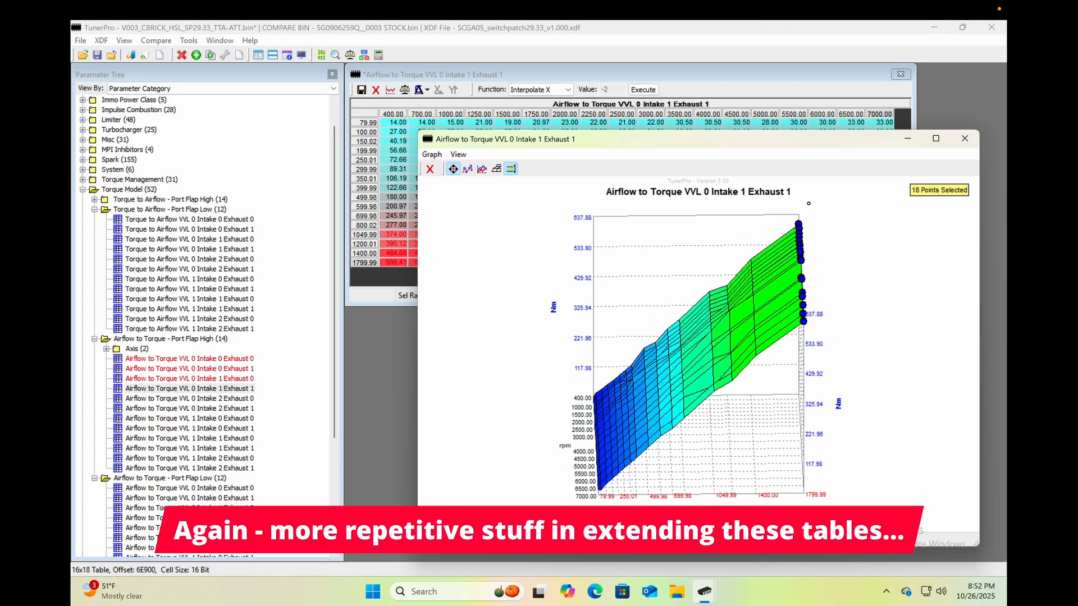
{"action": "left_click", "coordinate": [431, 169]}
{"action": "left_click", "coordinate": [362, 90]}
Shift and extend VVL 0 Intake 2 Exhaust 0 to a peak of about 657 Nm, and likewise extend and commit VVL 0 Intake 2 Exhaust 1
{"action": "double_click", "coordinate": [191, 398]}
{"action": "mouse_move", "coordinate": [398, 244]}
{"action": "left_mouse_down"}
{"action": "mouse_move", "coordinate": [399, 260]}
{"action": "mouse_move", "coordinate": [881, 262]}
{"action": "left_mouse_up"}
{"action": "key", "text": "ctrl+v"}
{"action": "left_click", "coordinate": [390, 89]}
{"action": "left_click_drag", "start_coordinate": [730, 348], "coordinate": [631, 328]}
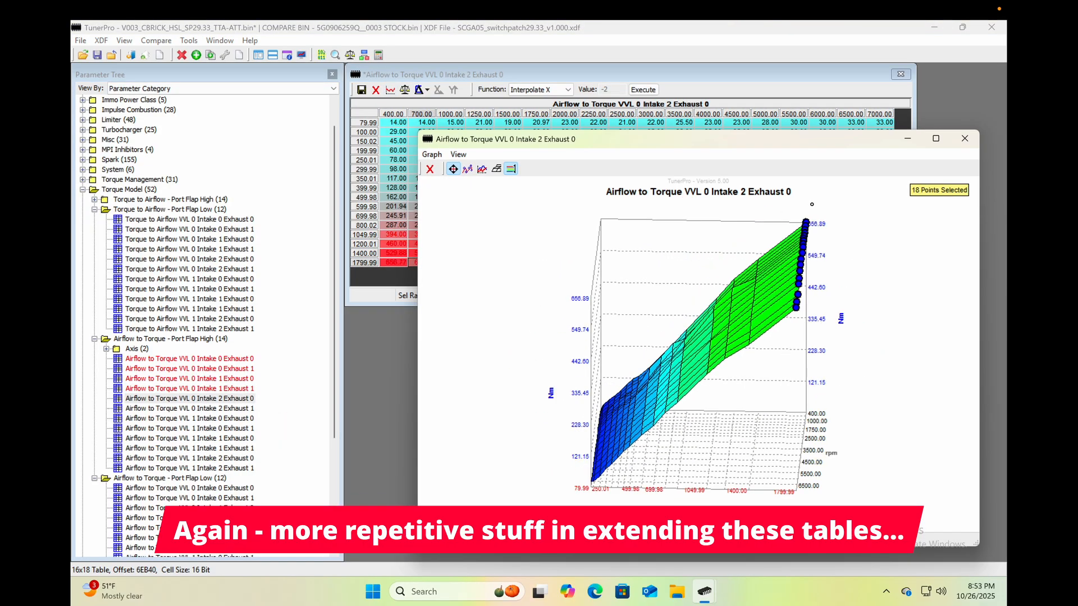
{"action": "left_click", "coordinate": [431, 170]}
{"action": "double_click", "coordinate": [190, 408]}
{"action": "left_click", "coordinate": [362, 91]}
In Port Flap High VVL 1 Intake 0 Exhaust 0, shift the last three rows up, raise 1799.99 mg/stk to a peak of about 613 Nm and commit
{"action": "double_click", "coordinate": [191, 428]}
{"action": "left_click_drag", "start_coordinate": [398, 245], "coordinate": [480, 262]}
{"action": "key", "text": "ctrl+v"}
{"action": "left_click", "coordinate": [390, 89]}
{"action": "left_click_drag", "start_coordinate": [700, 324], "coordinate": [606, 314]}
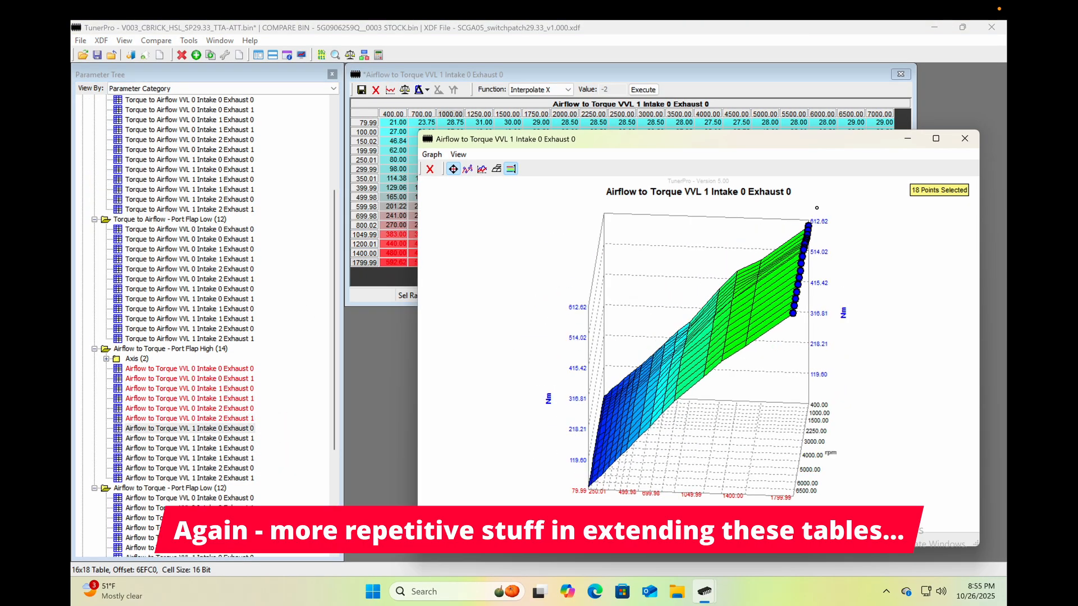
{"action": "left_click", "coordinate": [431, 170]}
{"action": "left_click", "coordinate": [362, 91]}
In VVL 1 Intake 0 Exhaust 1, shift the last rows up one, raise the 1799.99 mg/stk row to about 616 Nm and commit
{"action": "double_click", "coordinate": [191, 438]}
{"action": "left_click", "coordinate": [395, 232]}
{"action": "key", "text": "ctrl+v"}
{"action": "left_click", "coordinate": [390, 89]}
{"action": "left_click_drag", "start_coordinate": [700, 324], "coordinate": [606, 314]}
{"action": "left_click", "coordinate": [431, 170]}
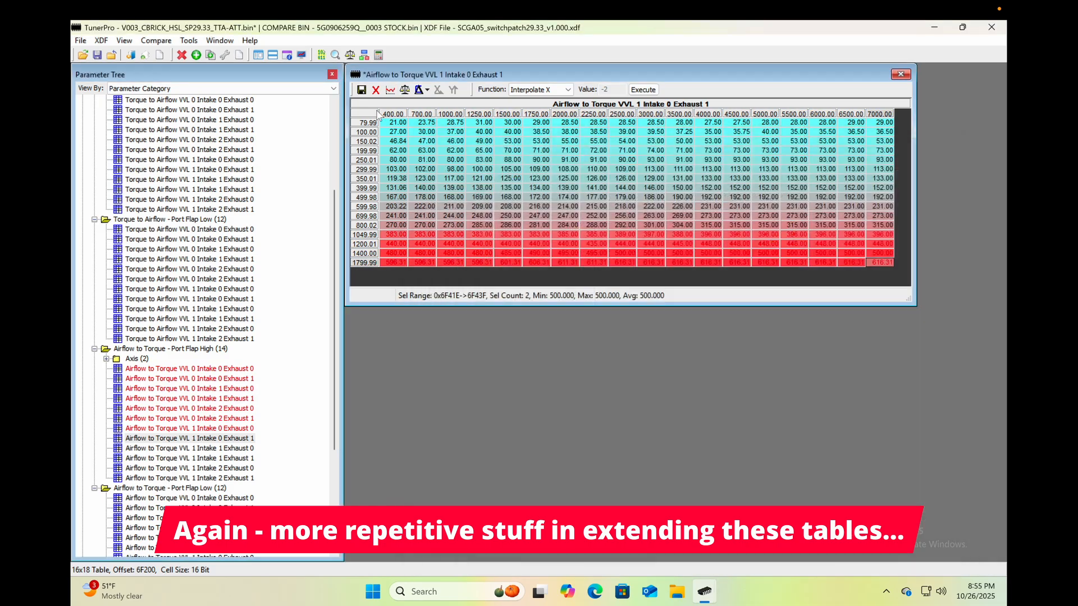
{"action": "left_click", "coordinate": [362, 90]}
In VVL 1 Intake 1 Exhaust 0, shift the last rows up, raise the 1799.99 mg/stk row to a peak of about 614 Nm and commit
{"action": "left_click", "coordinate": [375, 90]}
{"action": "left_click_drag", "start_coordinate": [334, 334], "coordinate": [332, 409]}
{"action": "double_click", "coordinate": [191, 289]}
{"action": "left_click_drag", "start_coordinate": [423, 253], "coordinate": [395, 242]}
{"action": "left_click", "coordinate": [390, 90]}
{"action": "left_click", "coordinate": [629, 271]}
{"action": "left_click_drag", "start_coordinate": [646, 346], "coordinate": [555, 337]}
{"action": "left_click_drag", "start_coordinate": [788, 202], "coordinate": [811, 320]}
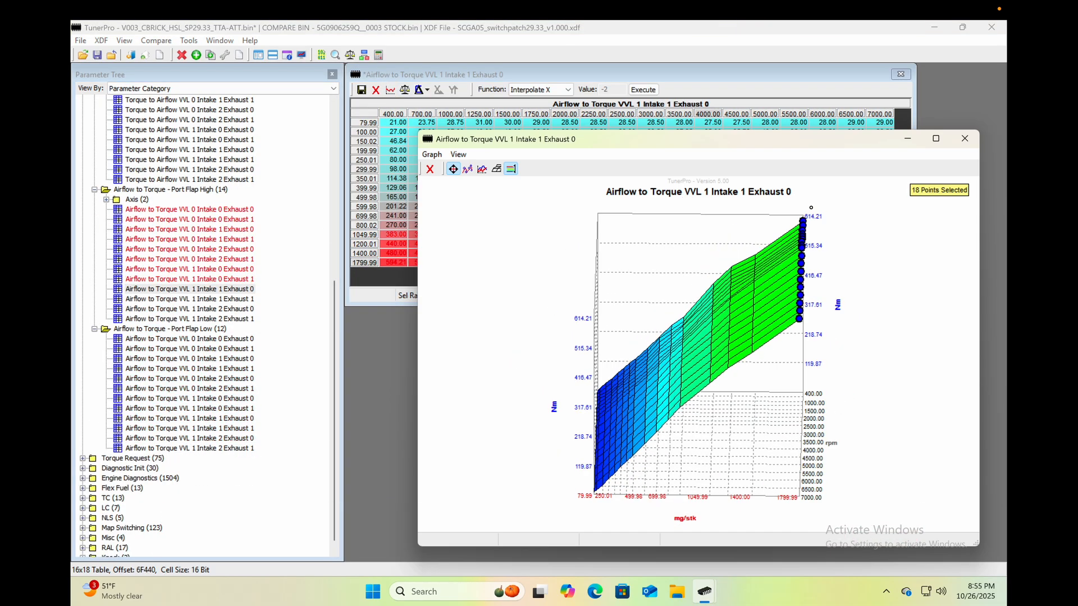
{"action": "left_click", "coordinate": [430, 169]}
{"action": "left_click", "coordinate": [362, 90]}
In Port Flap High VVL 1 Intake 1 Exhaust 1, shift the last rows up one, extend the 1799.99 mg/stk row and commit
{"action": "double_click", "coordinate": [188, 300]}
{"action": "left_click", "coordinate": [395, 233]}
{"action": "left_click", "coordinate": [390, 90]}
{"action": "left_click_drag", "start_coordinate": [700, 324], "coordinate": [606, 314]}
{"action": "left_click", "coordinate": [429, 170]}
{"action": "mouse_move", "coordinate": [809, 208]}
{"action": "left_mouse_down"}
{"action": "mouse_move", "coordinate": [793, 330]}
{"action": "mouse_move", "coordinate": [812, 197]}
{"action": "left_mouse_up"}
{"action": "left_click", "coordinate": [362, 90]}
In VVL 1 Intake 2 Exhaust 0, shift the last rows up, raise 1799.99 mg/stk to a peak of about 623 Nm, smooth 1400 mg/stk and commit
{"action": "double_click", "coordinate": [189, 309]}
{"action": "left_click", "coordinate": [392, 244]}
{"action": "left_click", "coordinate": [879, 252]}
{"action": "left_click", "coordinate": [390, 90]}
{"action": "left_click_drag", "start_coordinate": [742, 244], "coordinate": [764, 357]}
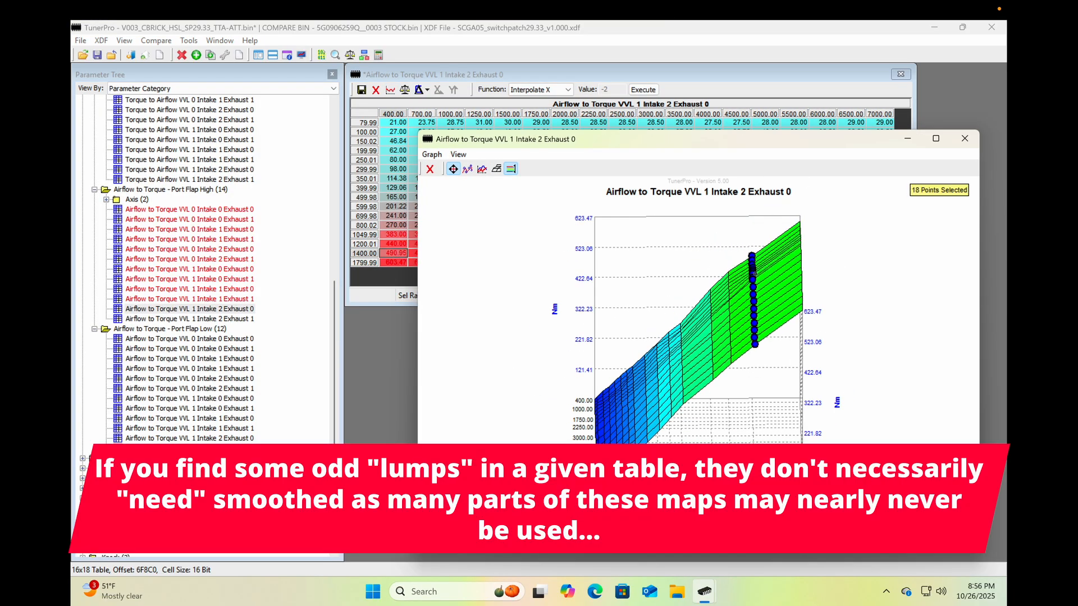
{"action": "left_click_drag", "start_coordinate": [607, 253], "coordinate": [500, 250]}
{"action": "left_click", "coordinate": [430, 170]}
{"action": "left_click", "coordinate": [363, 91]}
In Port Flap High VVL 1 Intake 2 Exhaust 1, shift the last rows up one, raise the 1799.99 mg/stk row and commit
{"action": "double_click", "coordinate": [189, 318]}
{"action": "left_click", "coordinate": [396, 235]}
{"action": "left_click", "coordinate": [390, 90]}
{"action": "left_click_drag", "start_coordinate": [788, 327], "coordinate": [821, 188]}
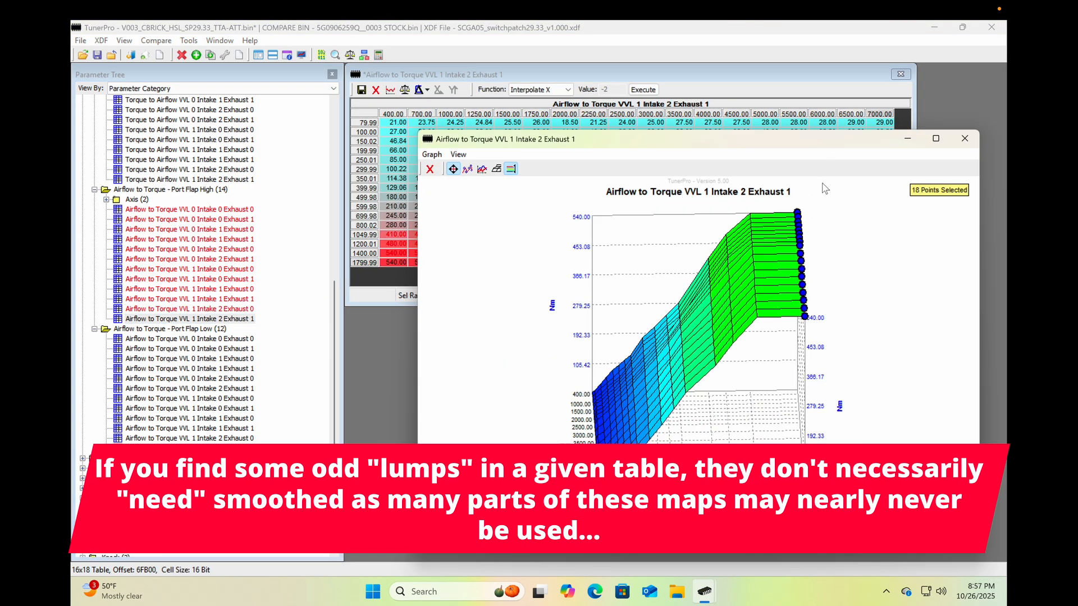
{"action": "left_click_drag", "start_coordinate": [634, 331], "coordinate": [556, 328]}
{"action": "left_click", "coordinate": [430, 169]}
{"action": "left_click", "coordinate": [362, 91]}
In Port Flap Low VVL 0 Intake 0 Exhaust 0, shift the last rows up, raise 1799.99 mg/stk to a peak of about 655 Nm and commit
{"action": "double_click", "coordinate": [191, 339]}
{"action": "left_click", "coordinate": [396, 235]}
{"action": "key", "text": "ctrl+v"}
{"action": "left_click", "coordinate": [391, 90]}
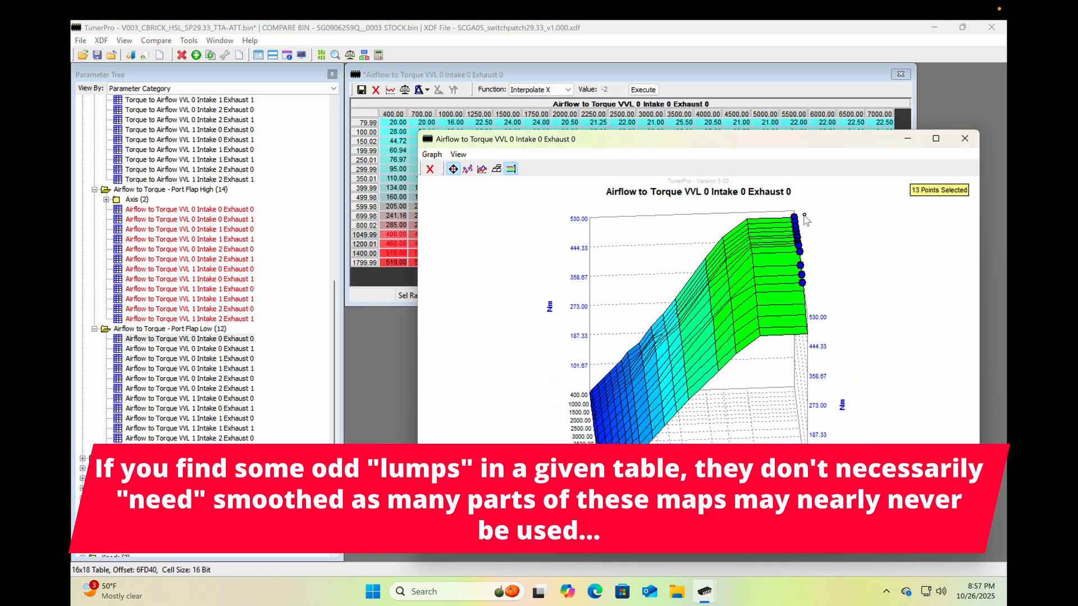
{"action": "left_click", "coordinate": [430, 170]}
{"action": "left_click", "coordinate": [362, 91]}
In Port Flap Low VVL 0 Intake 0 Exhaust 1, shift the last rows up, raise 1799.99 mg/stk to about 617 Nm at 400 rpm and commit
{"action": "double_click", "coordinate": [189, 348]}
{"action": "left_click_drag", "start_coordinate": [879, 262], "coordinate": [394, 244]}
{"action": "key", "text": "ctrl+v"}
{"action": "left_click", "coordinate": [390, 90]}
{"action": "left_click_drag", "start_coordinate": [785, 365], "coordinate": [815, 213]}
{"action": "left_click", "coordinate": [430, 170]}
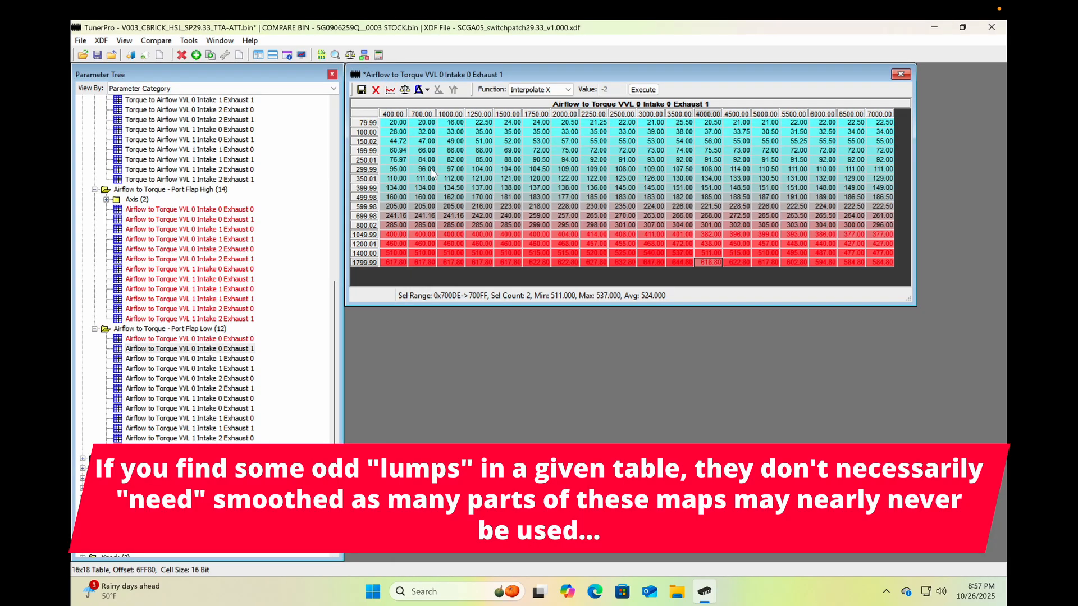
{"action": "left_click", "coordinate": [362, 90]}
In Port Flap Low Airflow to Torque VVL 0 Intake 1 Exhaust 0, shift the last rows up one, extend the 1799.99 mg/stk row and commit
{"action": "double_click", "coordinate": [189, 359]}
{"action": "left_click_drag", "start_coordinate": [879, 262], "coordinate": [399, 244]}
{"action": "left_click", "coordinate": [390, 90]}
{"action": "left_click_drag", "start_coordinate": [584, 286], "coordinate": [505, 284]}
{"action": "left_click_drag", "start_coordinate": [786, 351], "coordinate": [815, 211]}
{"action": "left_click", "coordinate": [430, 170]}
{"action": "left_click", "coordinate": [362, 90]}
In Port Flap Low VVL 0 Intake 1 Exhaust 1, shift the last rows up, raise 1799.99 mg/stk to a peak of about 638 Nm and commit
{"action": "double_click", "coordinate": [189, 368]}
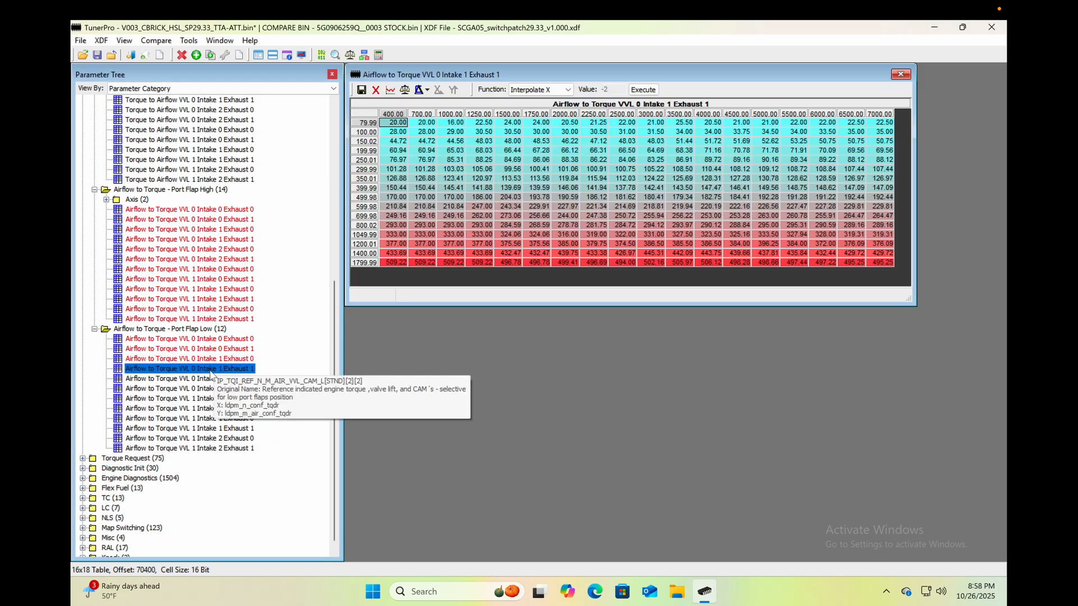
{"action": "left_click_drag", "start_coordinate": [879, 262], "coordinate": [394, 243]}
{"action": "key", "text": "ctrl+v"}
{"action": "left_click", "coordinate": [390, 89]}
{"action": "left_click_drag", "start_coordinate": [584, 286], "coordinate": [505, 284]}
{"action": "left_click_drag", "start_coordinate": [786, 351], "coordinate": [815, 212]}
{"action": "left_click_drag", "start_coordinate": [801, 254], "coordinate": [802, 216]}
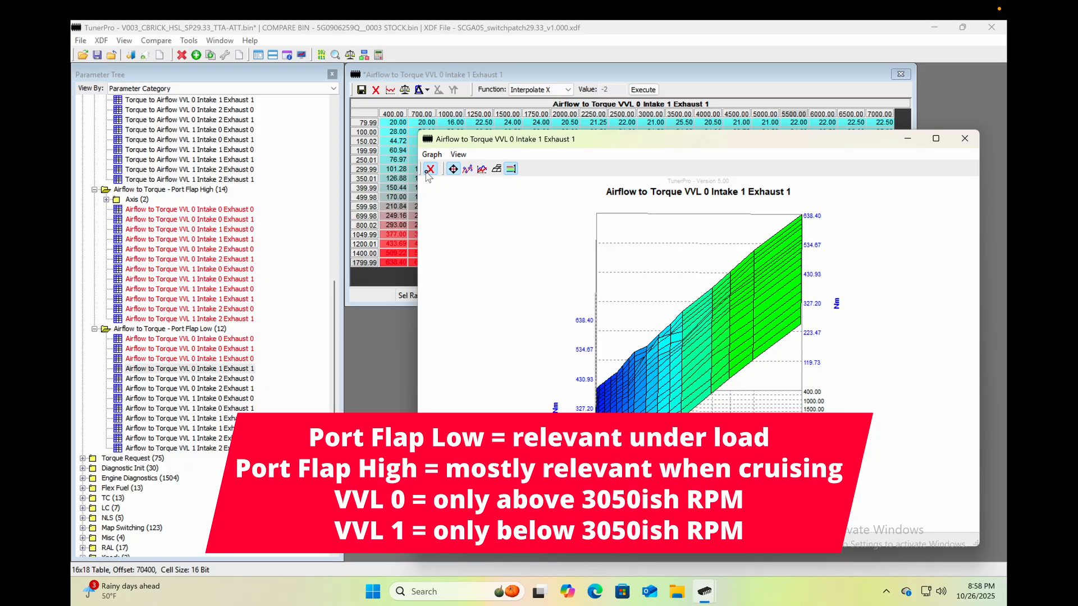
{"action": "left_click", "coordinate": [430, 170]}
{"action": "left_click", "coordinate": [362, 91]}
In Port Flap Low Airflow to Torque VVL 0 Intake 2 Exhaust 0, shift the last rows up one, extend the 1799.99 mg/stk row and commit
{"action": "double_click", "coordinate": [189, 378]}
{"action": "left_click_drag", "start_coordinate": [395, 244], "coordinate": [879, 262]}
{"action": "left_click", "coordinate": [390, 90]}
{"action": "left_click_drag", "start_coordinate": [584, 287], "coordinate": [505, 284]}
{"action": "left_click_drag", "start_coordinate": [786, 348], "coordinate": [810, 213]}
{"action": "left_click", "coordinate": [430, 169]}
{"action": "left_click", "coordinate": [362, 91]}
In Port Flap Low VVL 0 Intake 2 Exhaust 1, shift the last rows up, raise 1799.99 mg/stk to about 674 Nm at 400 rpm and commit
{"action": "double_click", "coordinate": [190, 388]}
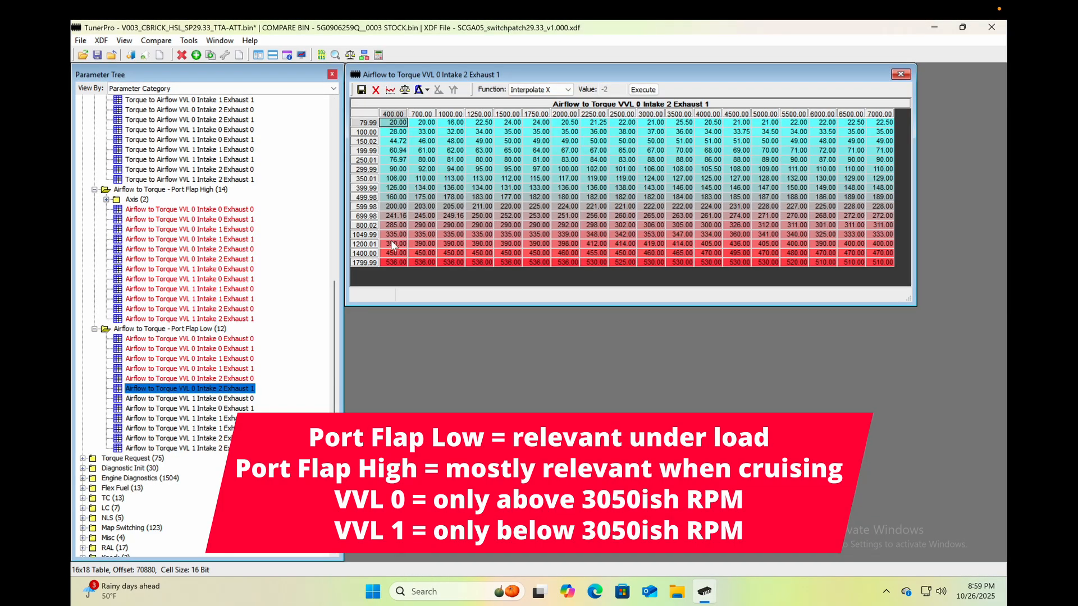
{"action": "left_click_drag", "start_coordinate": [395, 243], "coordinate": [879, 258]}
{"action": "left_click", "coordinate": [390, 90]}
{"action": "left_click_drag", "start_coordinate": [786, 348], "coordinate": [810, 212]}
{"action": "left_click_drag", "start_coordinate": [801, 254], "coordinate": [801, 216]}
{"action": "left_click_drag", "start_coordinate": [739, 258], "coordinate": [739, 282]}
{"action": "left_click", "coordinate": [430, 170]}
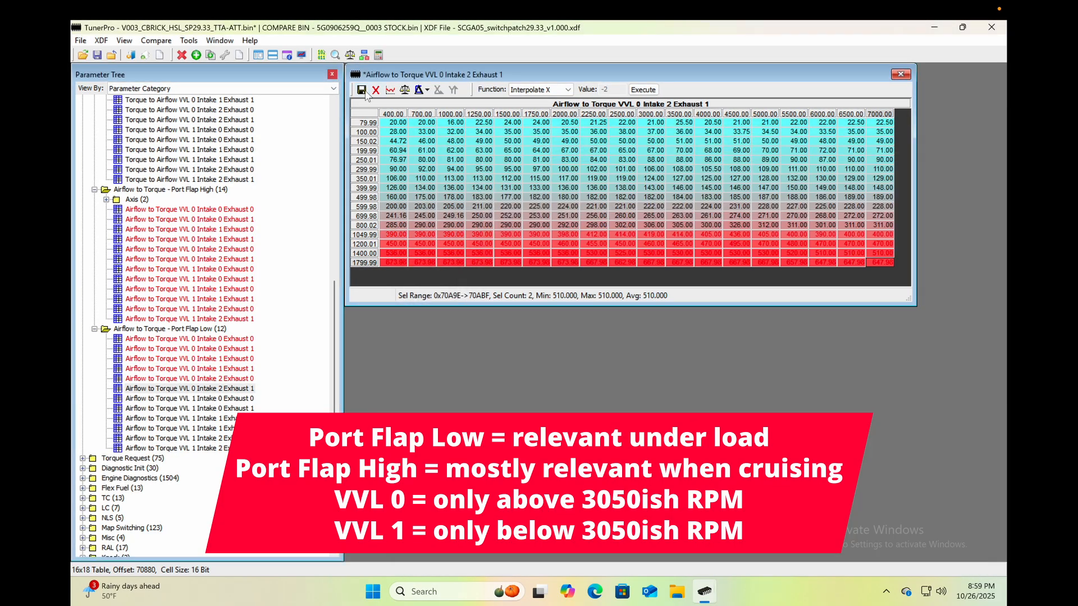
{"action": "left_click", "coordinate": [362, 91]}
In Port Flap Low Airflow to Torque VVL 1 Intake 0 Exhaust 0, shift the last rows up one, extend the 1799.99 mg/stk row and commit
{"action": "double_click", "coordinate": [189, 398]}
{"action": "left_click_drag", "start_coordinate": [621, 262], "coordinate": [397, 243]}
{"action": "left_click", "coordinate": [390, 90]}
{"action": "left_click_drag", "start_coordinate": [577, 268], "coordinate": [505, 284]}
{"action": "left_click_drag", "start_coordinate": [786, 348], "coordinate": [813, 217]}
{"action": "left_click", "coordinate": [430, 170]}
{"action": "left_click", "coordinate": [362, 90]}
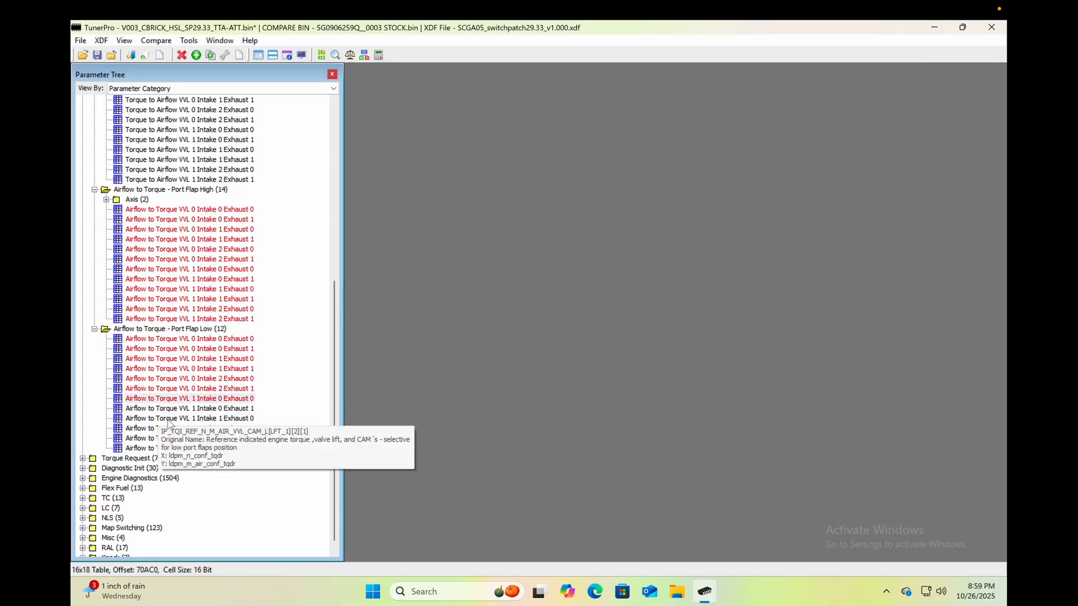
In Port Flap Low Airflow to Torque VVL 1 Intake 0 Exhaust 1, shift the last rows up one, raise the 1799.99 mg/stk row and commit
{"action": "double_click", "coordinate": [163, 409]}
{"action": "left_click_drag", "start_coordinate": [879, 262], "coordinate": [393, 242]}
{"action": "left_click", "coordinate": [391, 90]}
{"action": "left_click_drag", "start_coordinate": [702, 348], "coordinate": [782, 351]}
{"action": "left_click_drag", "start_coordinate": [708, 284], "coordinate": [708, 304]}
{"action": "left_click", "coordinate": [430, 170]}
{"action": "left_click", "coordinate": [362, 90]}
In Port Flap Low Airflow to Torque VVL 1 Intake 1 Exhaust 0, shift the last three rows up one, extend the 1799.99 mg/stk row and commit
{"action": "double_click", "coordinate": [189, 419]}
{"action": "left_click_drag", "start_coordinate": [394, 262], "coordinate": [392, 244]}
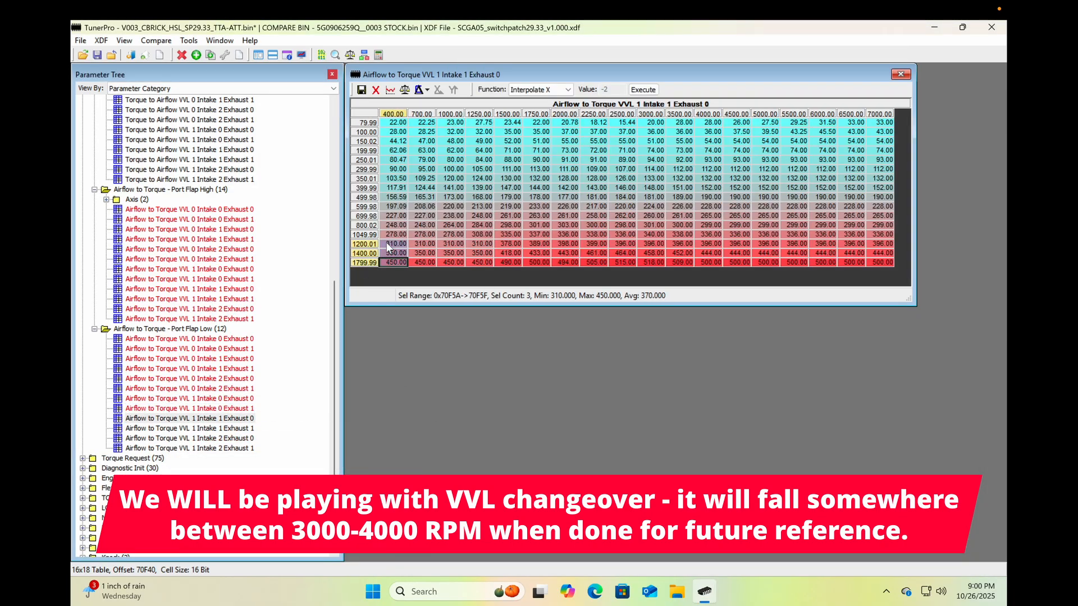
{"action": "left_click", "coordinate": [390, 90]}
{"action": "left_click_drag", "start_coordinate": [696, 281], "coordinate": [636, 257]}
{"action": "left_click_drag", "start_coordinate": [786, 332], "coordinate": [811, 224]}
{"action": "left_click_drag", "start_coordinate": [701, 315], "coordinate": [754, 298]}
{"action": "left_click", "coordinate": [430, 169]}
{"action": "left_click", "coordinate": [362, 91]}
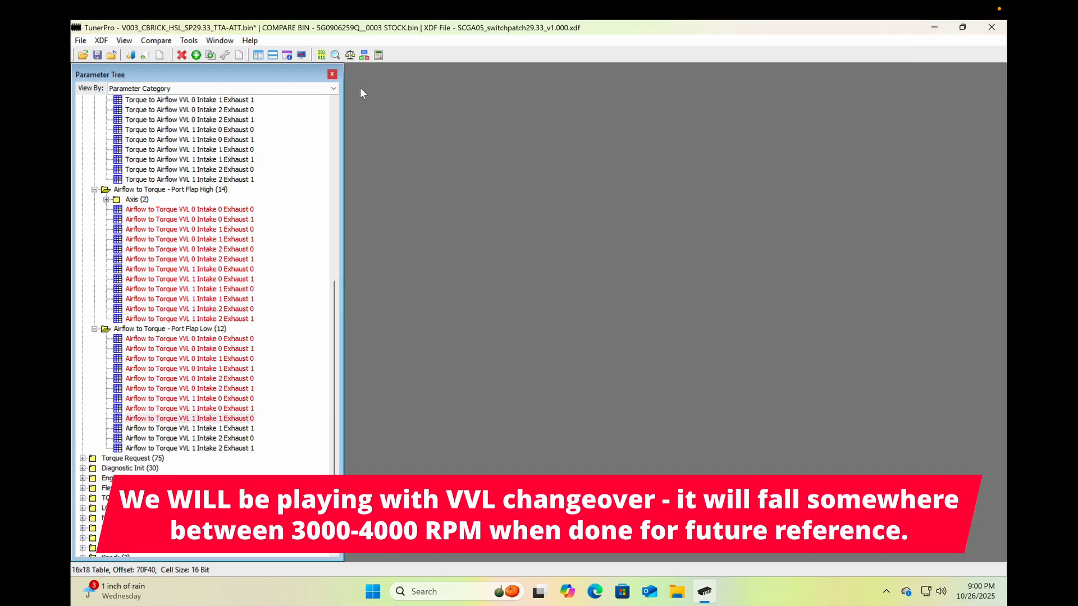
In Port Flap Low VVL 1 Intake 1 Exhaust 1, shift the last rows up, raise 1799.99 mg/stk to about 588 Nm at 400 rpm and commit
{"action": "double_click", "coordinate": [189, 429]}
{"action": "left_click_drag", "start_coordinate": [879, 262], "coordinate": [395, 236]}
{"action": "left_click", "coordinate": [390, 90]}
{"action": "left_click_drag", "start_coordinate": [696, 315], "coordinate": [645, 303]}
{"action": "left_click_drag", "start_coordinate": [786, 346], "coordinate": [815, 215]}
{"action": "left_click", "coordinate": [430, 169]}
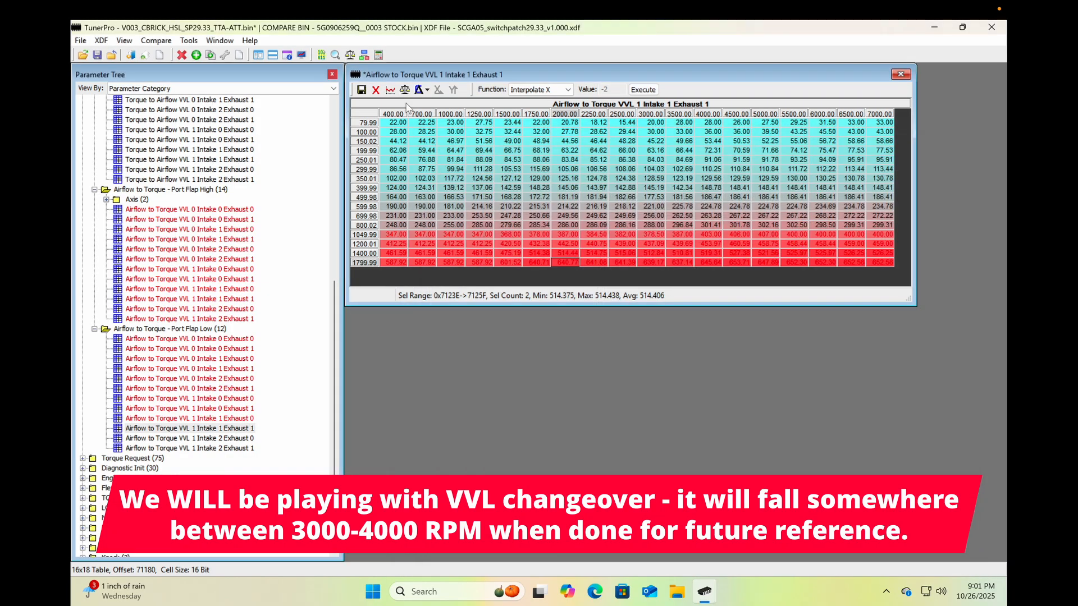
{"action": "left_click", "coordinate": [362, 91]}
In Port Flap Low Airflow to Torque VVL 1 Intake 2 Exhaust 0, shift the last rows up one, extend the 1799.99 mg/stk row and commit
{"action": "double_click", "coordinate": [190, 438]}
{"action": "left_click_drag", "start_coordinate": [879, 262], "coordinate": [395, 243]}
{"action": "left_click", "coordinate": [390, 90]}
{"action": "left_click_drag", "start_coordinate": [786, 339], "coordinate": [813, 225]}
{"action": "left_click", "coordinate": [430, 169]}
{"action": "left_click", "coordinate": [362, 91]}
Shift and extend the last rows of Port Flap Low Airflow to Torque VVL 1 Intake 2 Exhaust 1, commit the table and save the bin
{"action": "double_click", "coordinate": [189, 448]}
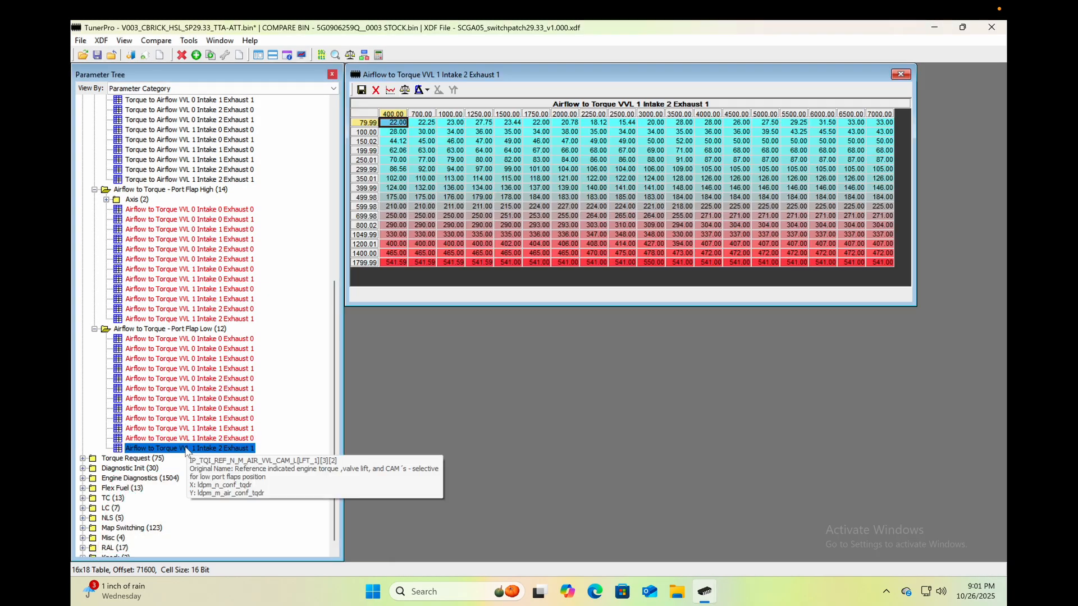
{"action": "left_click_drag", "start_coordinate": [879, 262], "coordinate": [399, 232]}
{"action": "left_click", "coordinate": [390, 90]}
{"action": "mouse_move", "coordinate": [786, 331]}
{"action": "left_mouse_down"}
{"action": "mouse_move", "coordinate": [814, 211]}
{"action": "mouse_move", "coordinate": [802, 197]}
{"action": "left_mouse_up"}
{"action": "left_click", "coordinate": [430, 170]}
{"action": "left_click", "coordinate": [362, 91]}
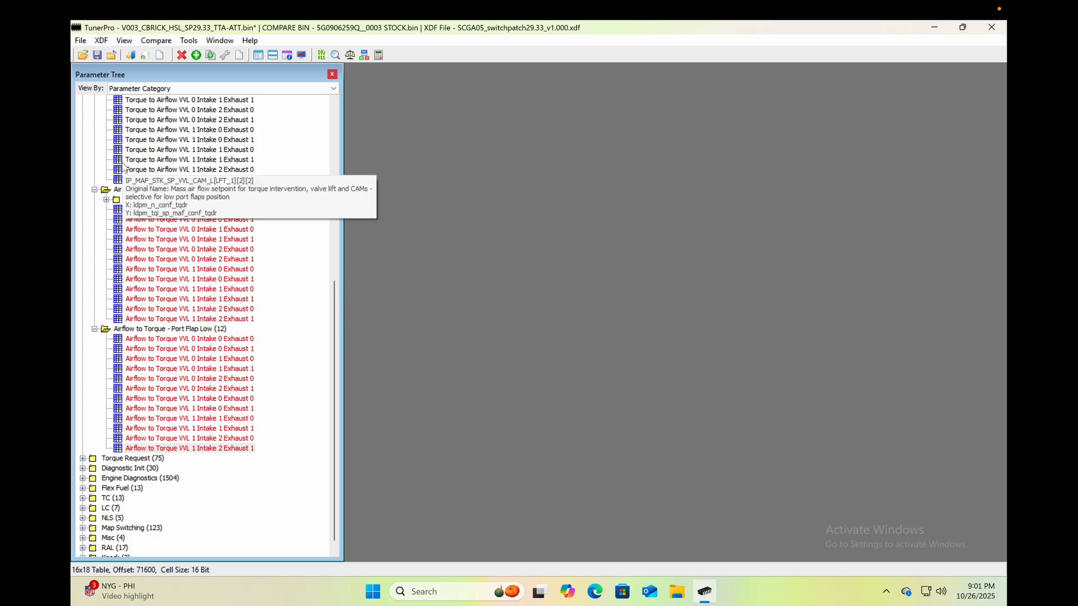
{"action": "left_click", "coordinate": [97, 56]}
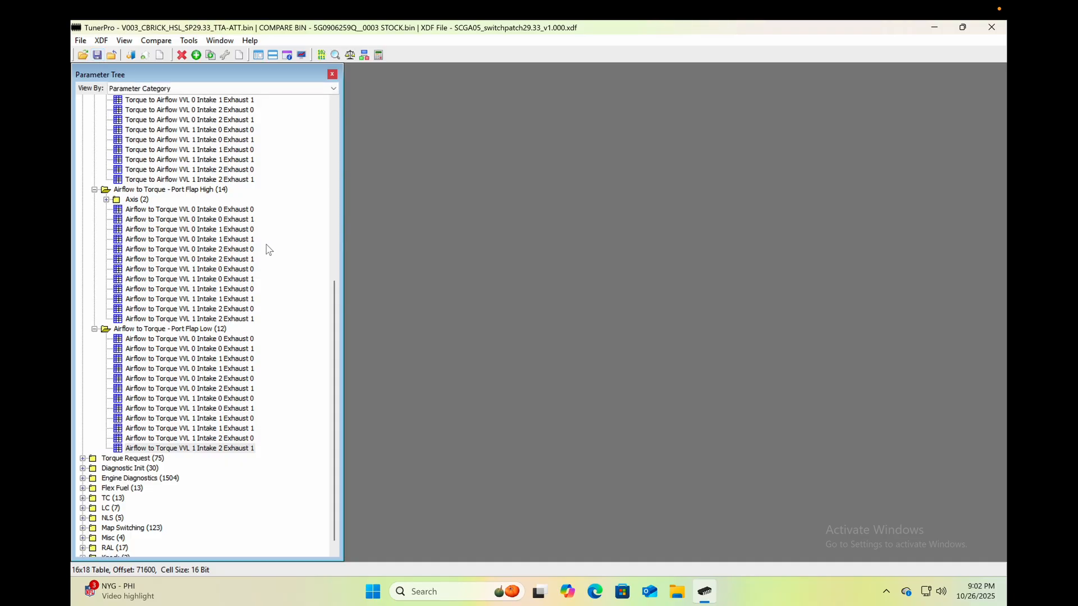
Review the Port Flap High Torque to Airflow VVL 0 Intake 0 Exhaust 0 table, and collapse both Port Flap High folders
{"action": "scroll", "coordinate": [273, 251], "scroll_direction": "up", "scroll_amount": 7}
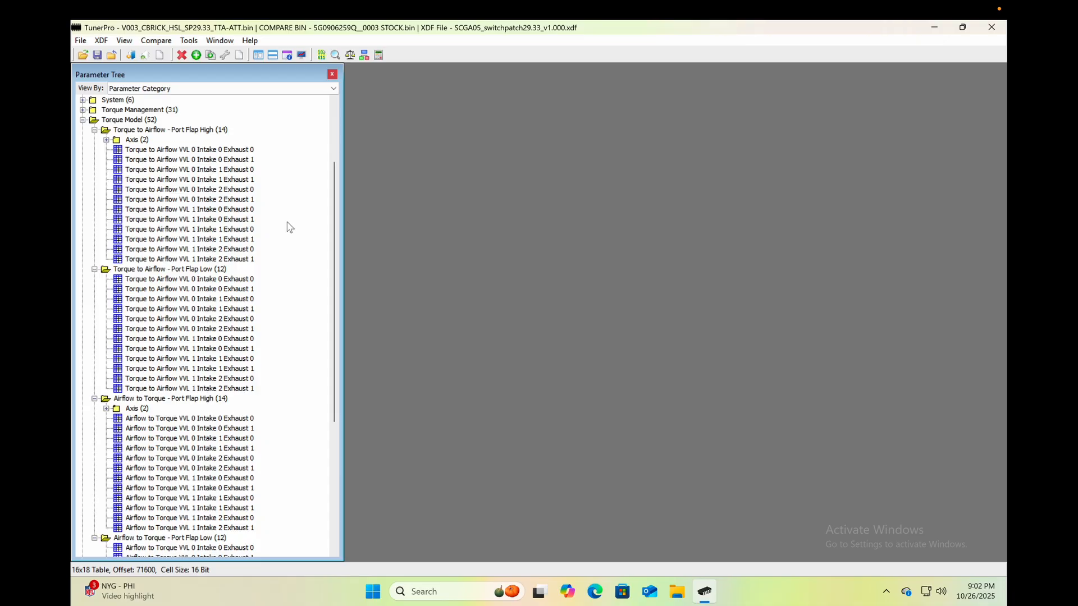
{"action": "double_click", "coordinate": [196, 150]}
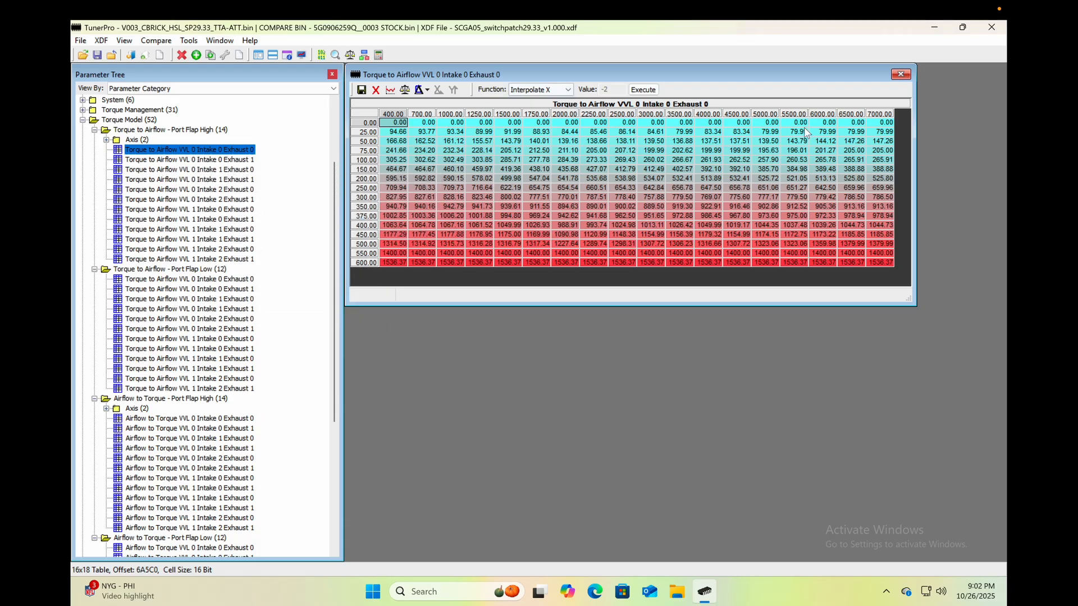
{"action": "left_click", "coordinate": [898, 76]}
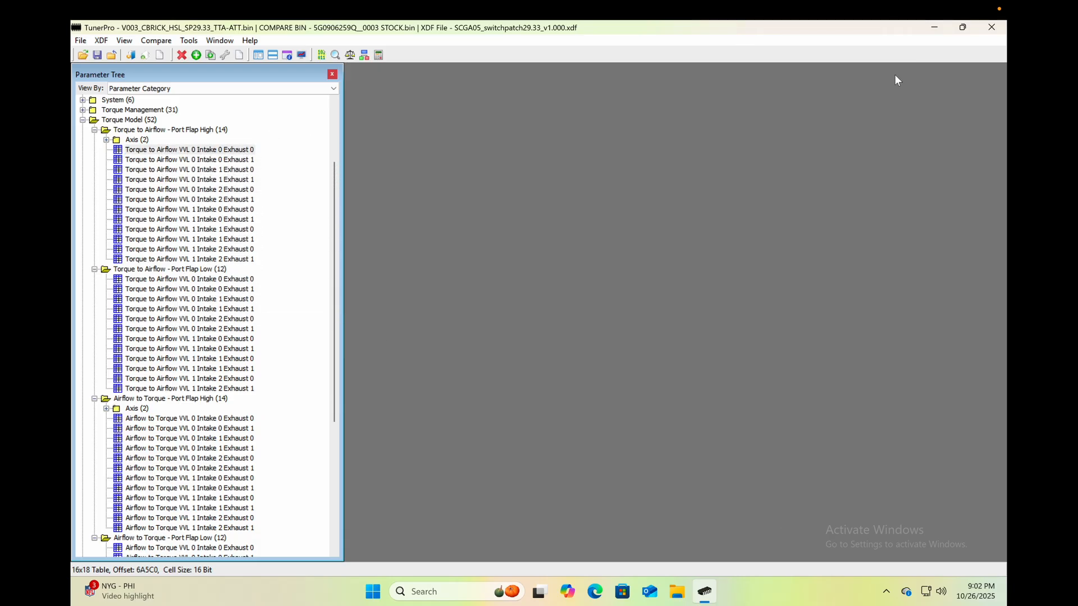
{"action": "left_click", "coordinate": [95, 130]}
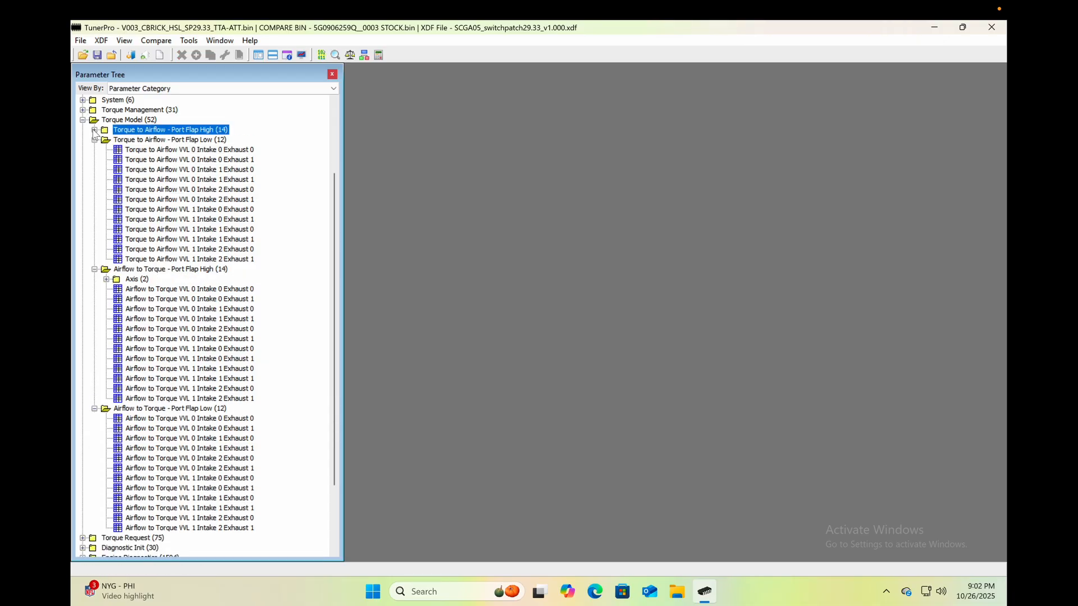
{"action": "left_click", "coordinate": [95, 270]}
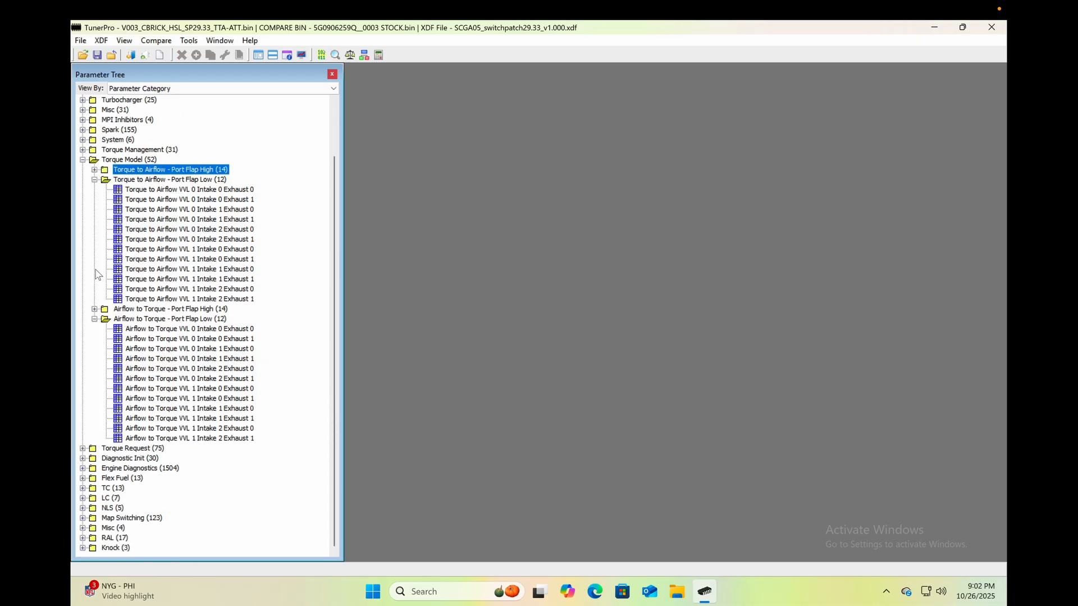
Arrange the Port Flap Low Torque to Airflow and Airflow to Torque VVL 0 Intake 0 Exhaust 0 tables one above the other to compare their last rows
{"action": "double_click", "coordinate": [219, 190]}
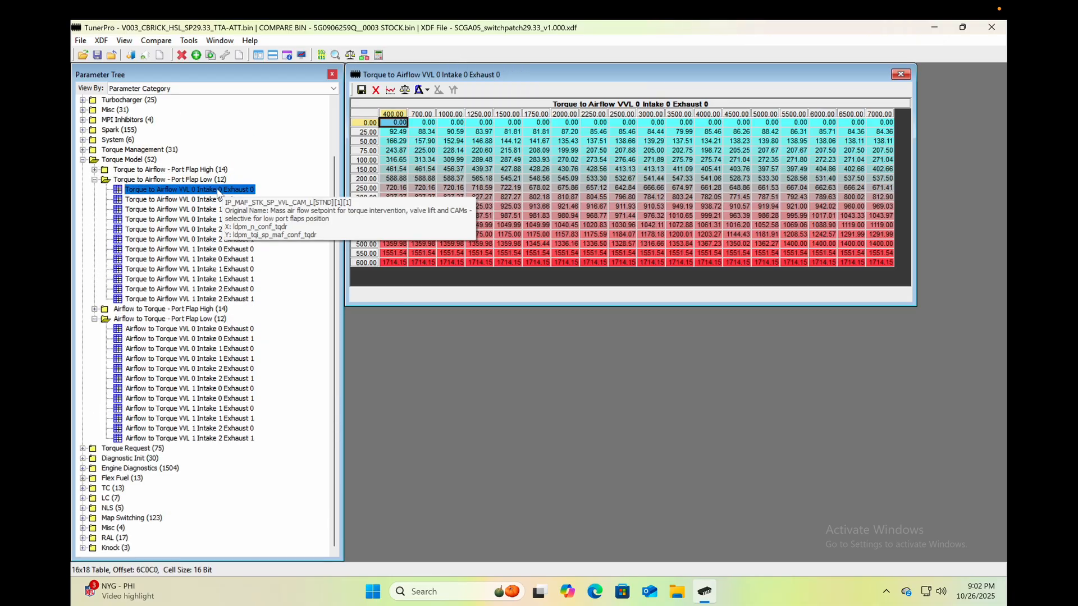
{"action": "double_click", "coordinate": [181, 330]}
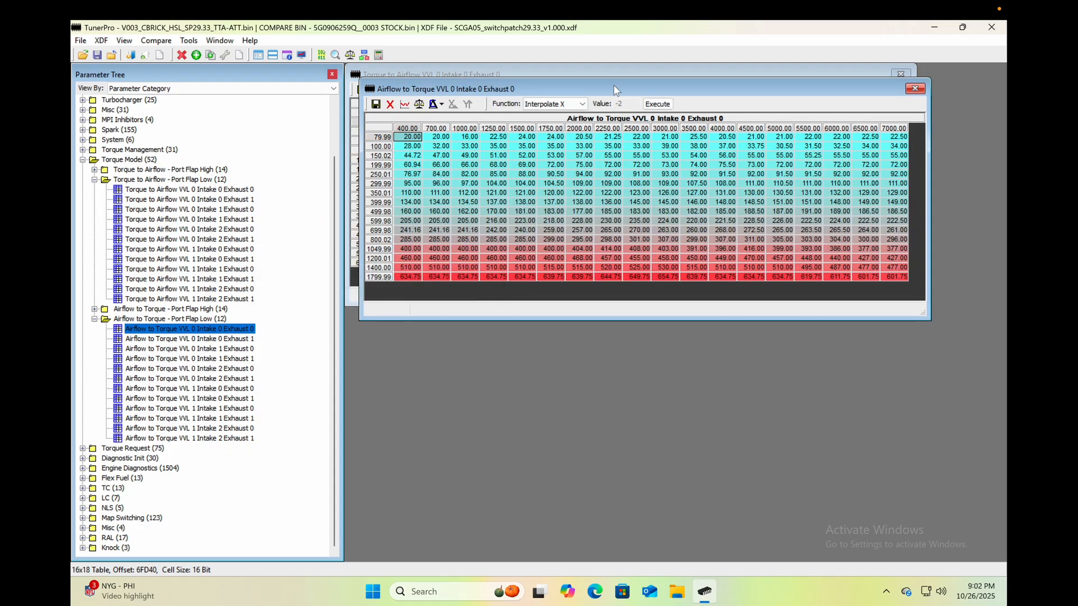
{"action": "left_click_drag", "start_coordinate": [615, 90], "coordinate": [605, 296]}
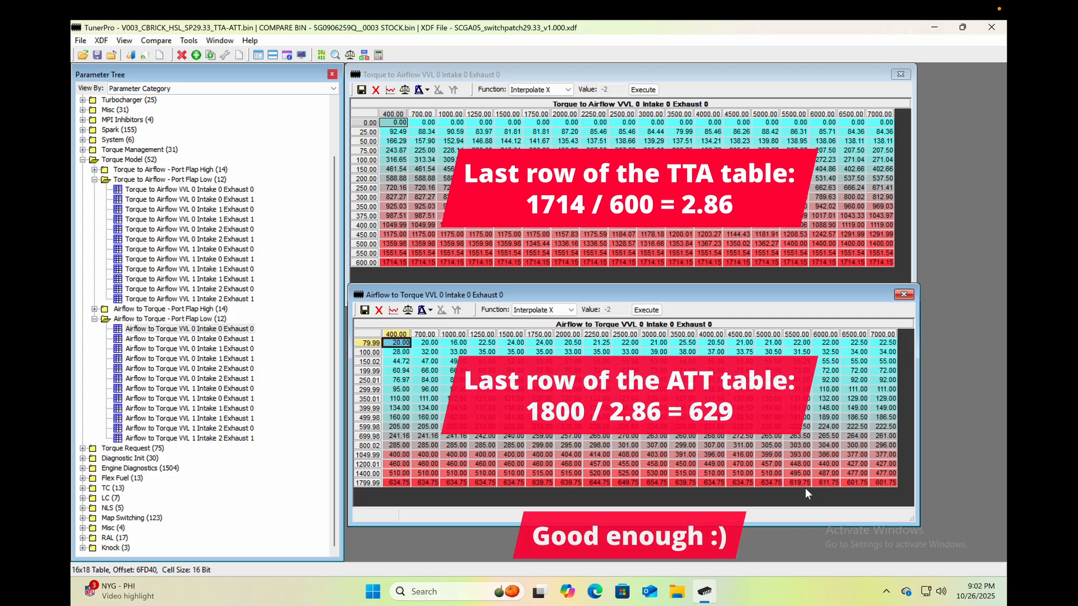
Inspect the 3D graphs of the Airflow to Torque and Torque to Airflow VVL 0 Intake 0 Exhaust 0 tables for surface shape
{"action": "left_click", "coordinate": [394, 311]}
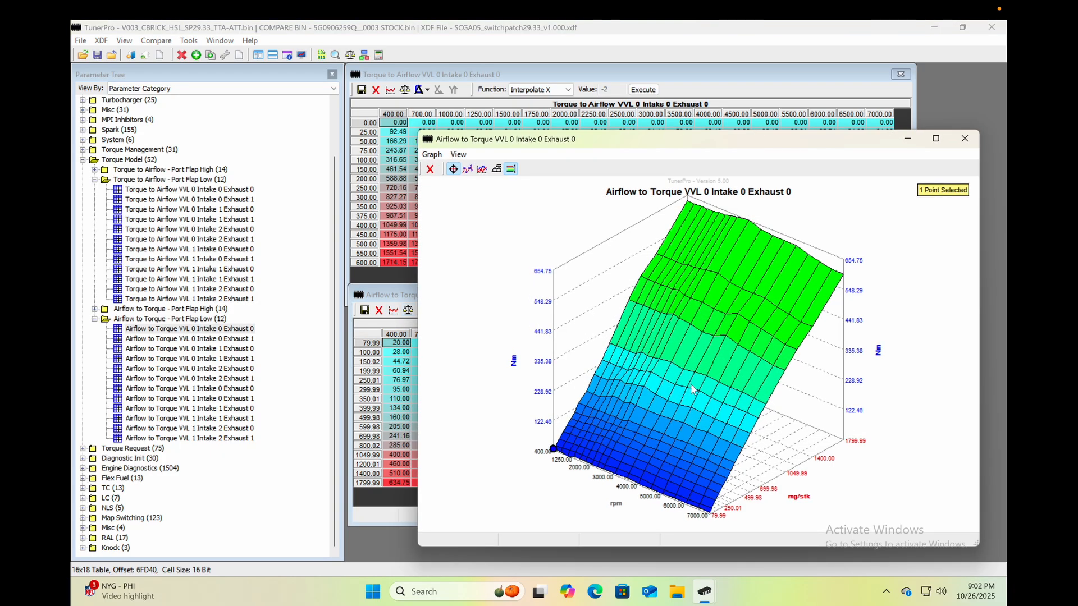
{"action": "left_click_drag", "start_coordinate": [695, 391], "coordinate": [737, 397]}
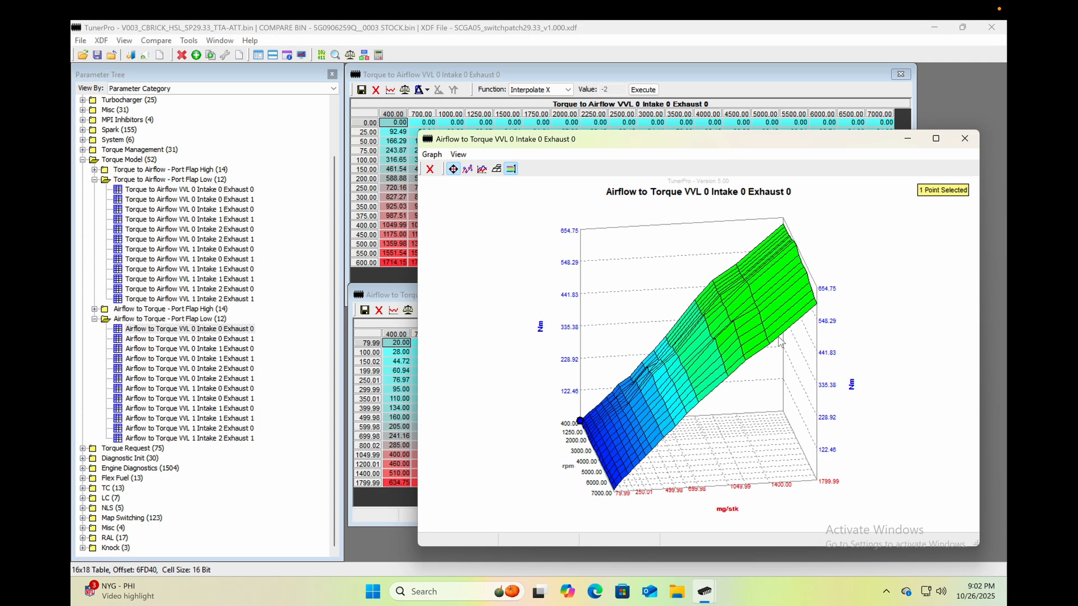
{"action": "left_click", "coordinate": [430, 169]}
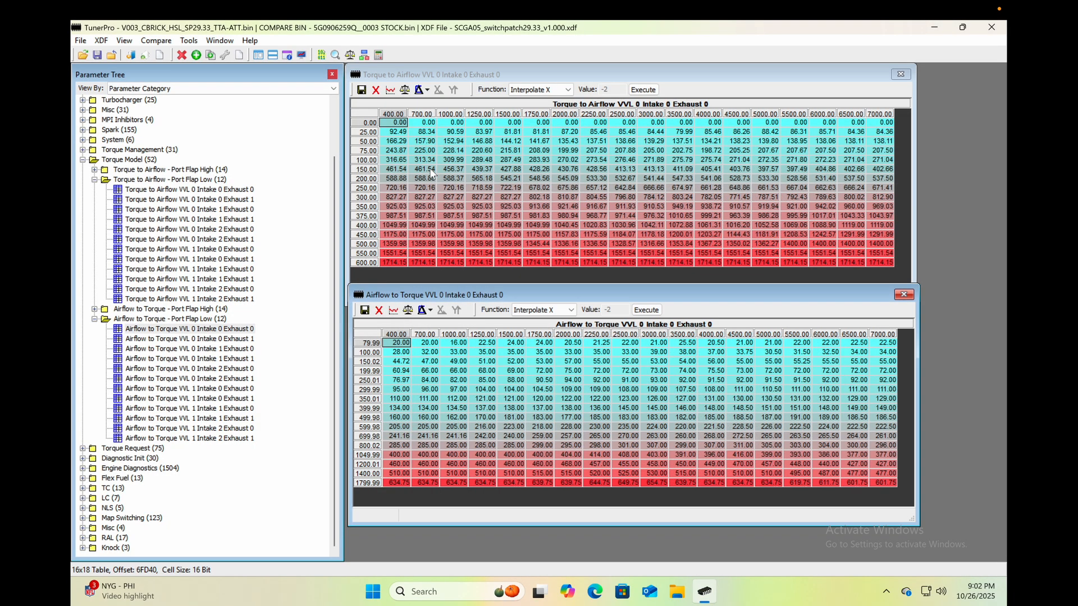
{"action": "left_click", "coordinate": [390, 92]}
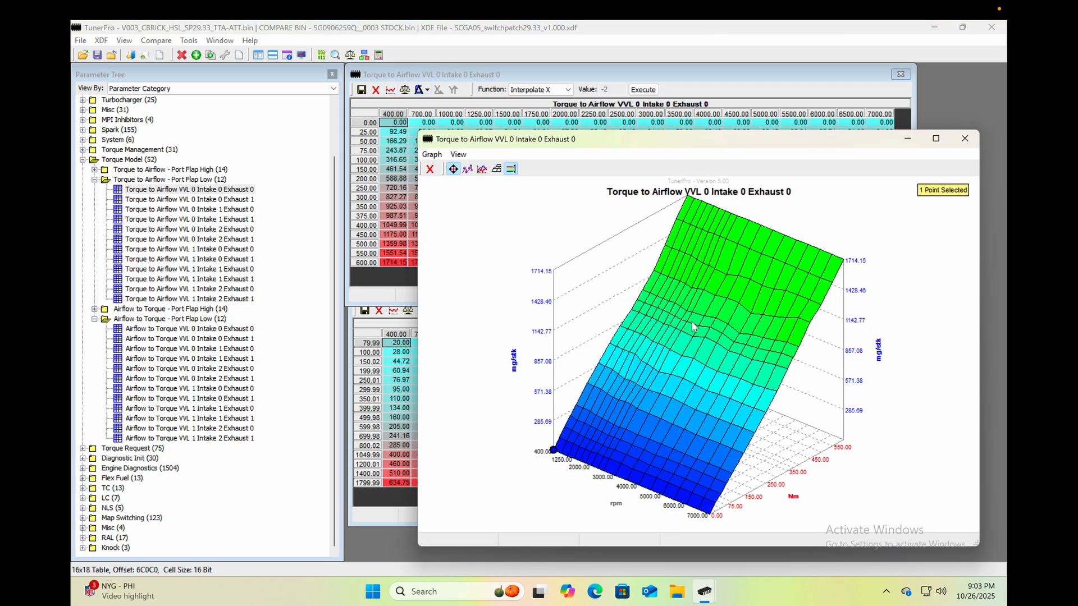
{"action": "left_click_drag", "start_coordinate": [692, 322], "coordinate": [721, 341]}
{"action": "left_click", "coordinate": [430, 169]}
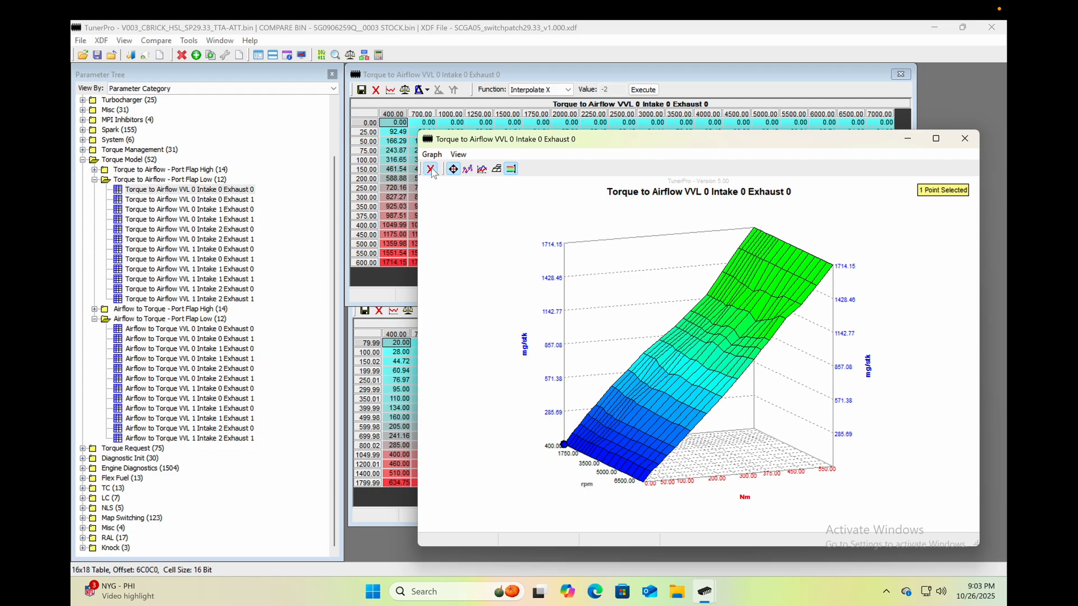